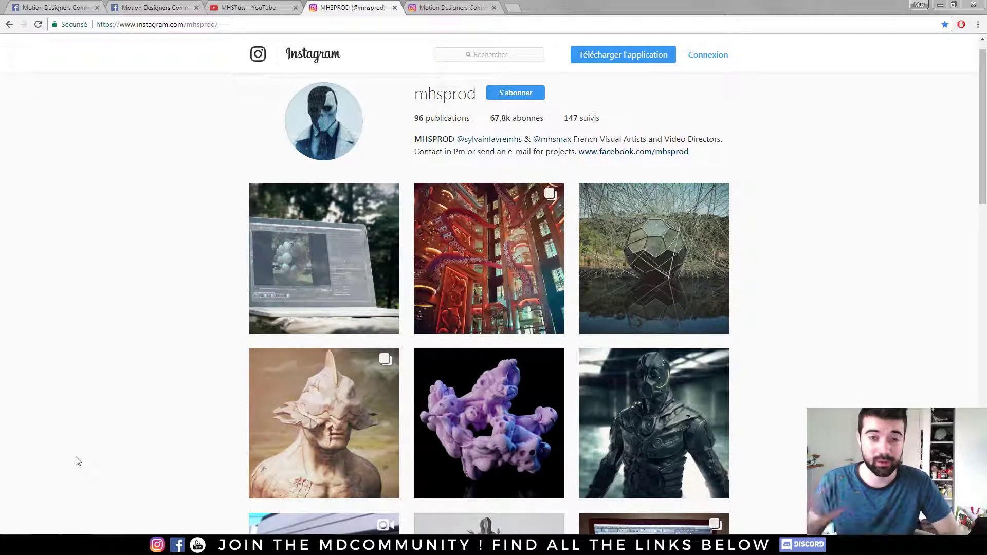
# Switch from the Instagram tab to the Motion Designers Community Facebook group tab
pyautogui.click(59, 8)
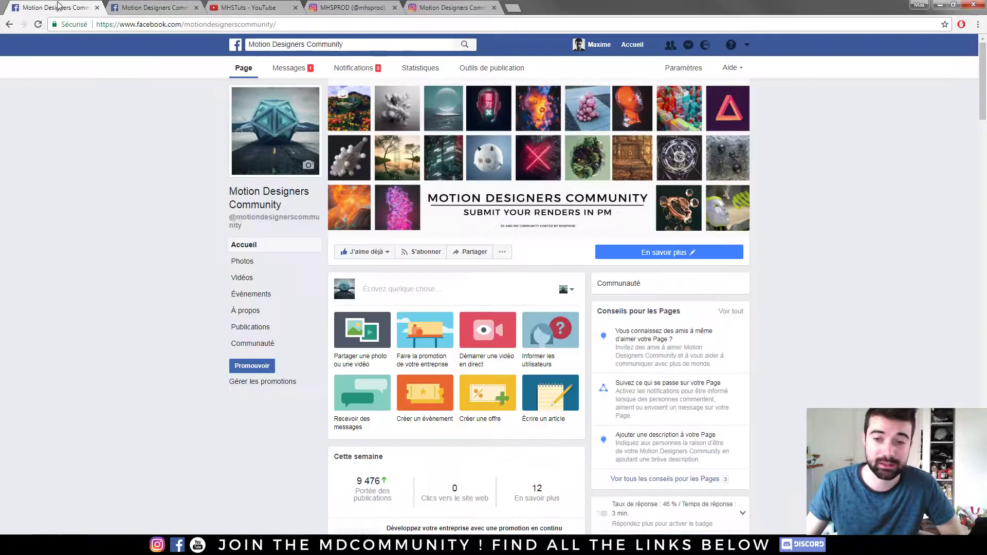
pyautogui.click(131, 7)
pyautogui.scroll(1, 498, 244)
pyautogui.scroll(10, 498, 244)
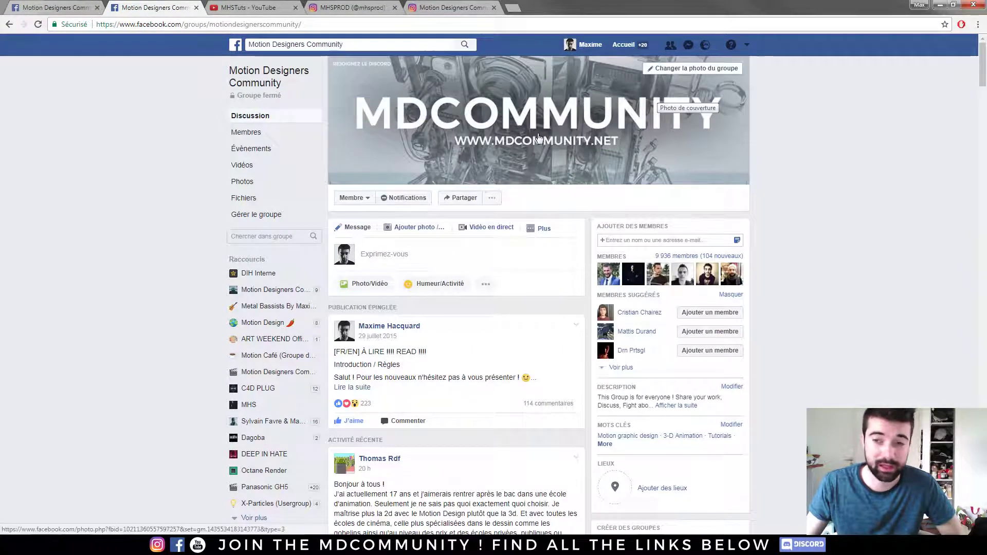
# Scroll the group's Discussion feed down to the post with the two MHS renders
pyautogui.click(288, 44)
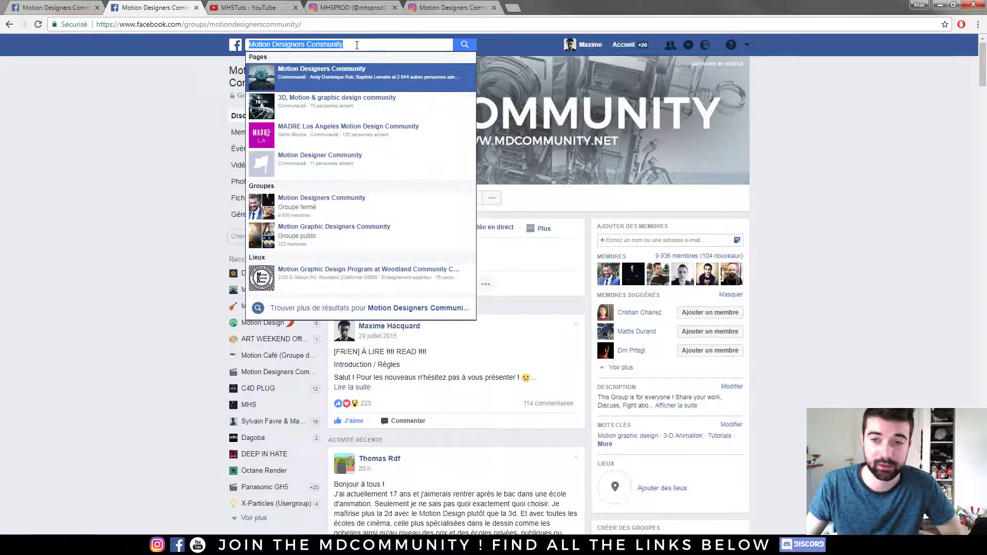
pyautogui.click(128, 151)
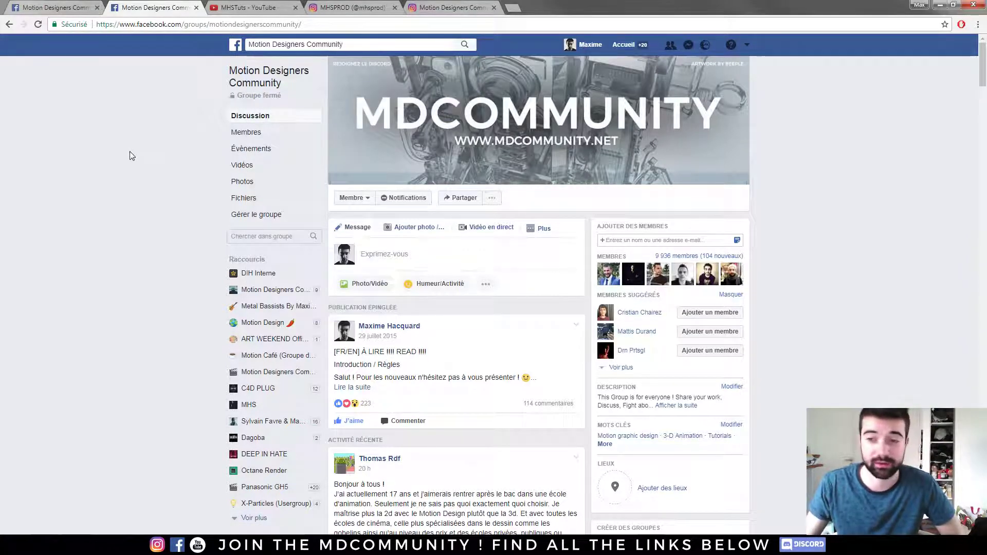
pyautogui.scroll(-2, 132, 155)
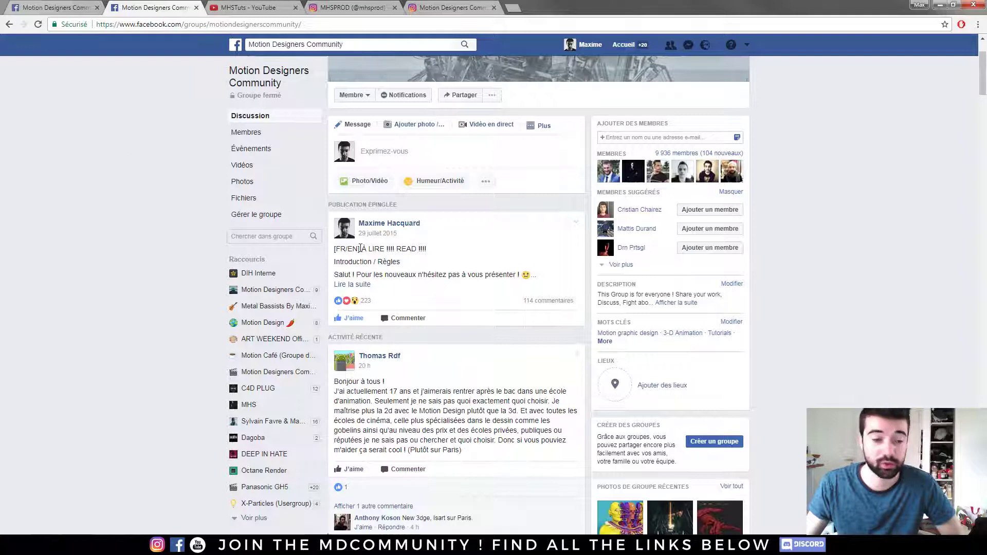
pyautogui.scroll(-10, 198, 299)
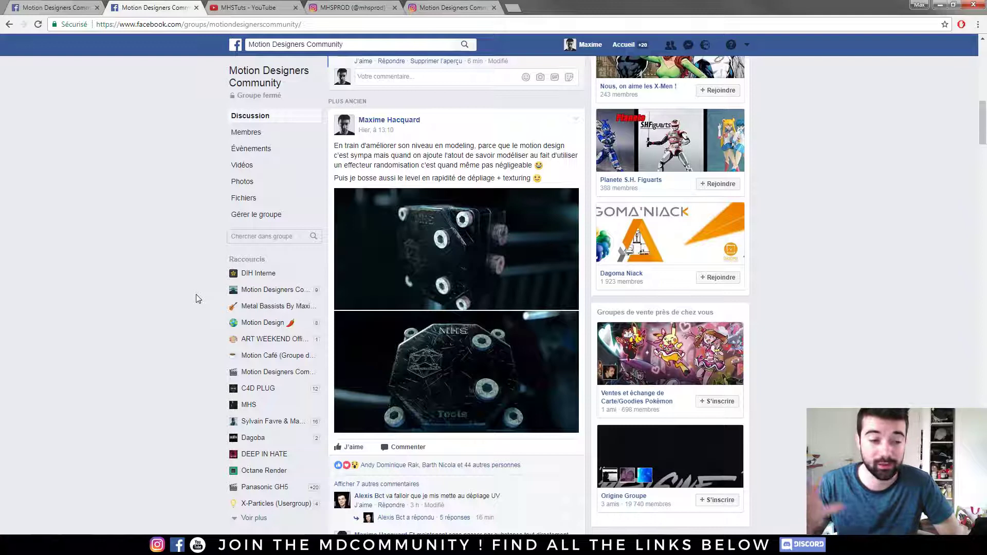
pyautogui.scroll(-2, 196, 294)
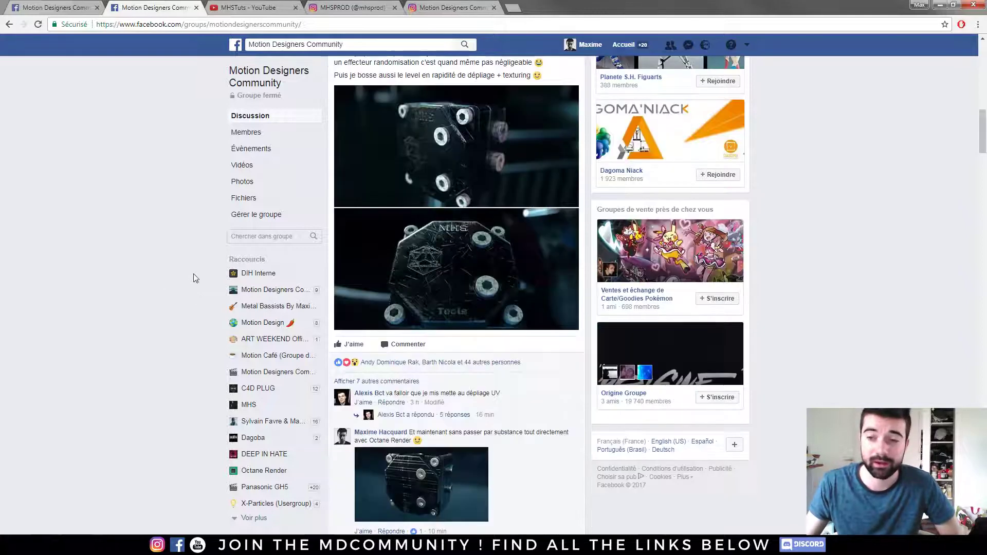
pyautogui.scroll(2, 194, 270)
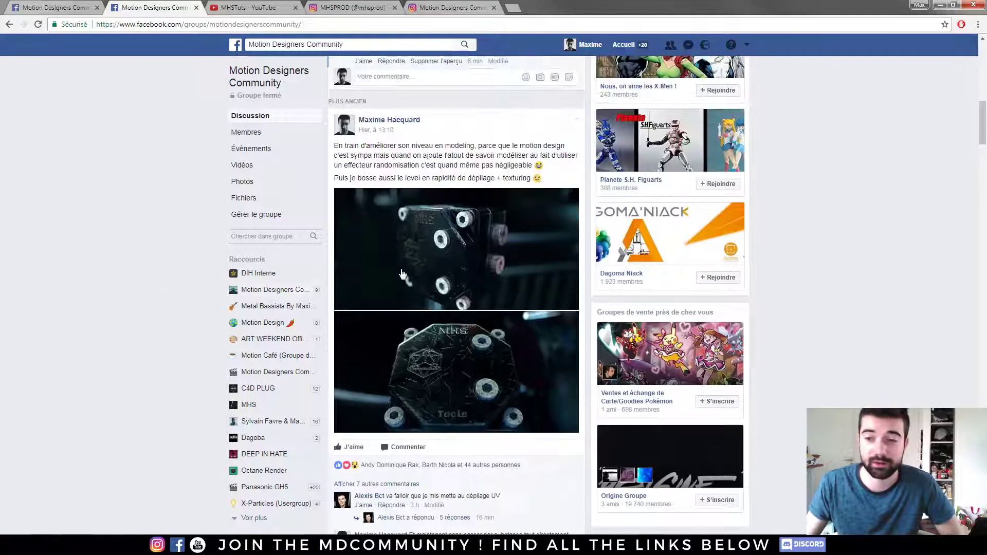
# View the first MHS cube render and the comment's Octane render full size, closing each
pyautogui.click(408, 271)
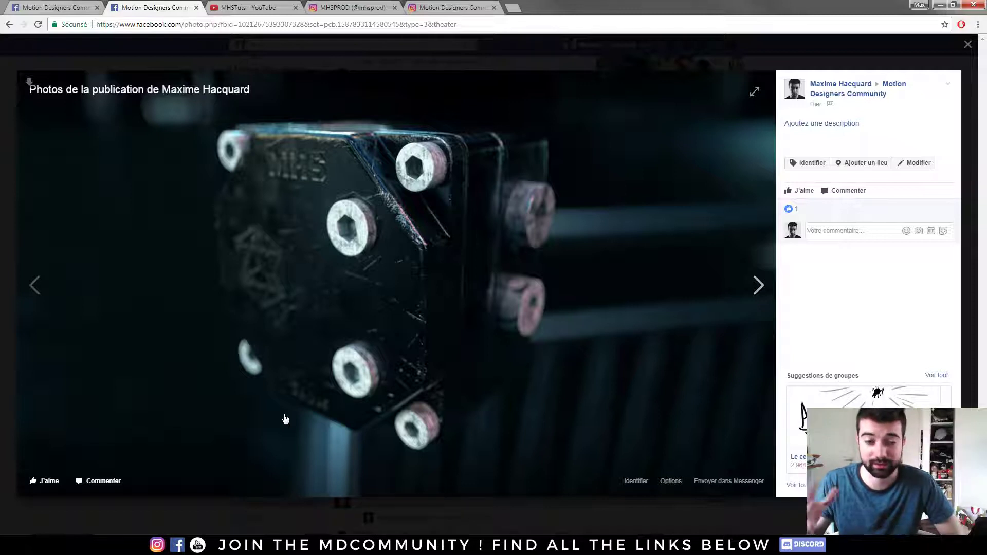
pyautogui.click(10, 255)
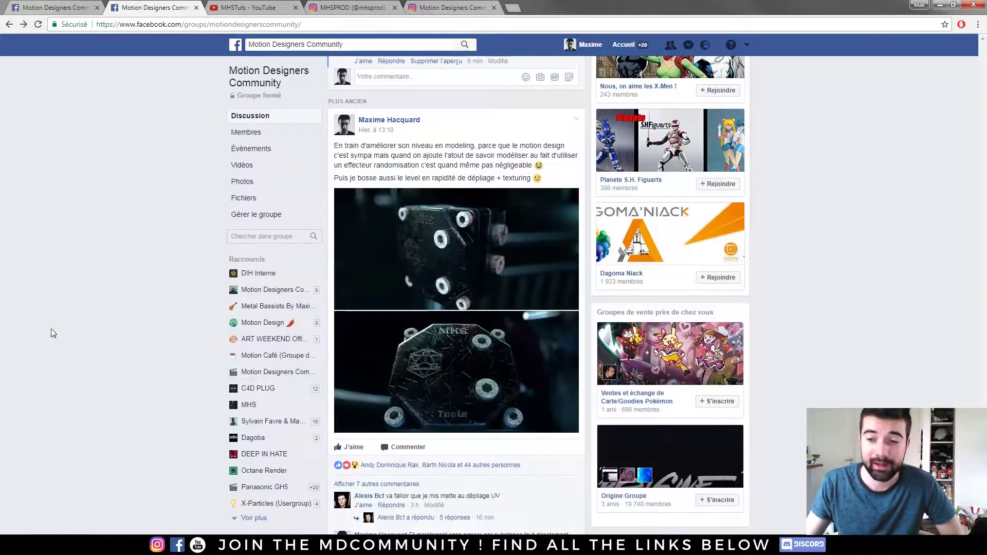
pyautogui.scroll(-4, 122, 267)
pyautogui.click(395, 388)
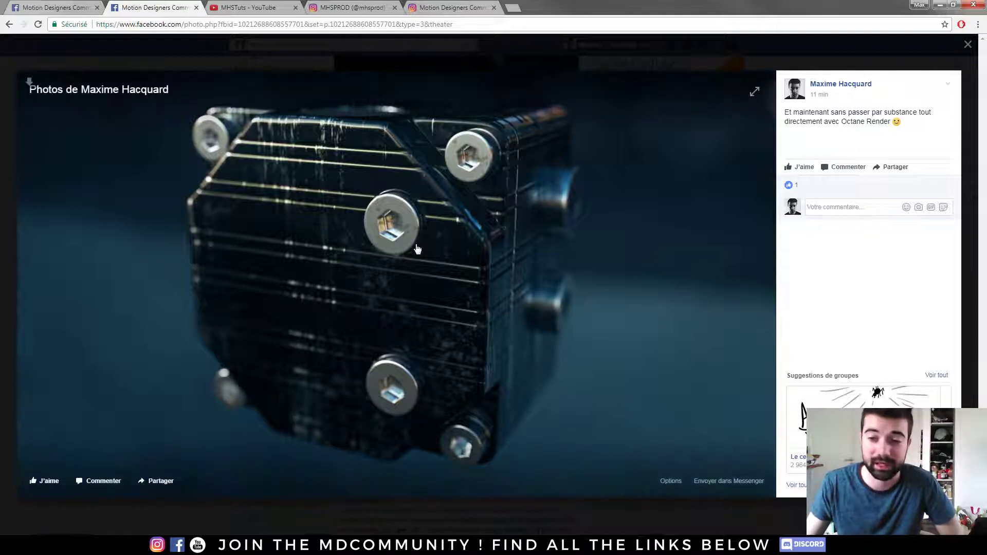
pyautogui.click(14, 229)
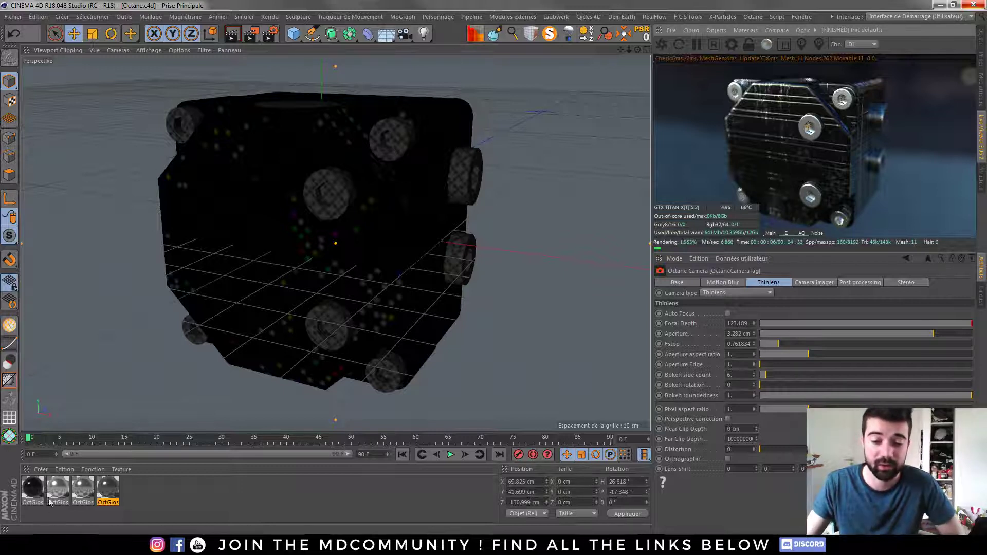
# Inspect the four OctGlossy materials one by one, deselect them, and orbit the textured cube in Substance Painter
pyautogui.click(33, 486)
pyautogui.click(58, 486)
pyautogui.click(83, 486)
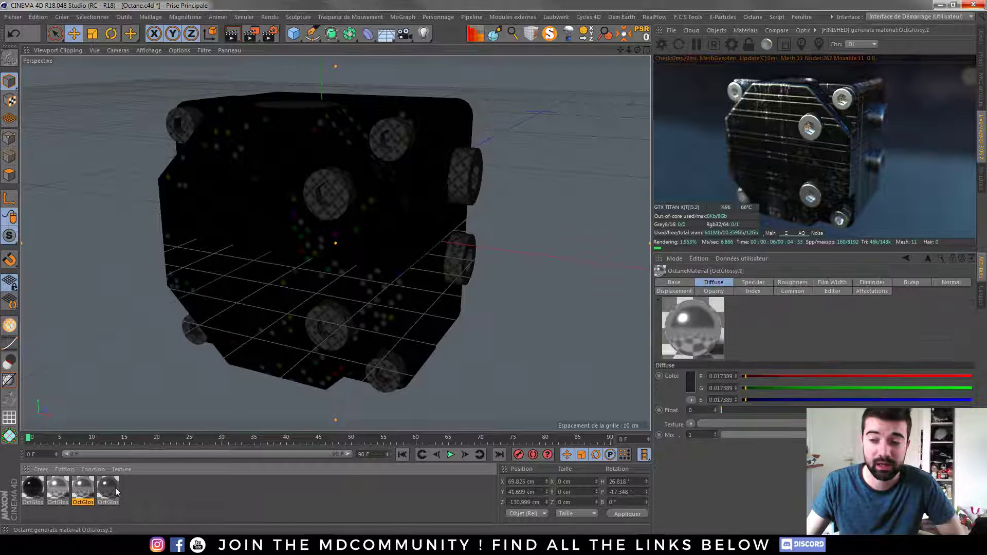
pyautogui.click(108, 486)
pyautogui.click(139, 491)
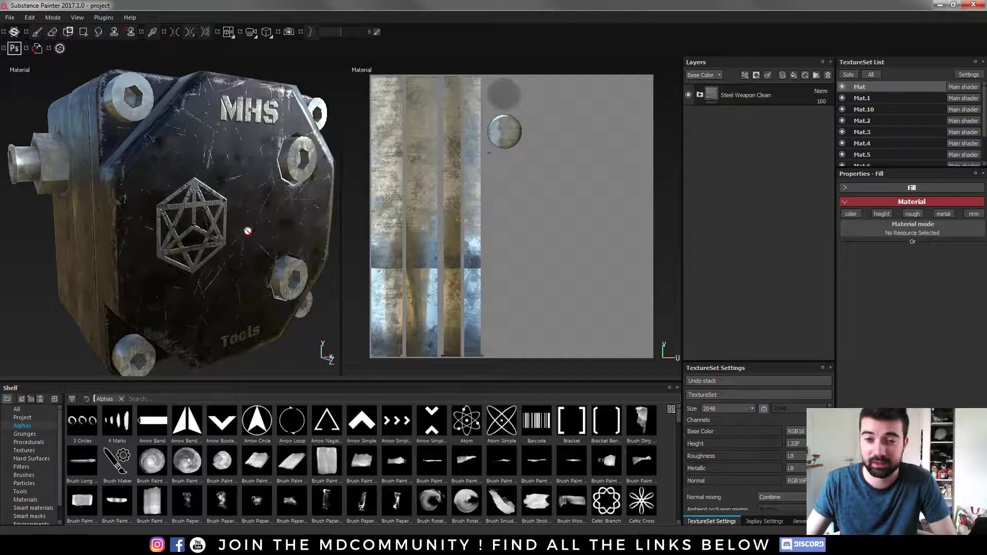
pyautogui.keyDown('alt'); pyautogui.moveTo(247, 231); pyautogui.dragTo(234, 167); pyautogui.keyUp('alt')
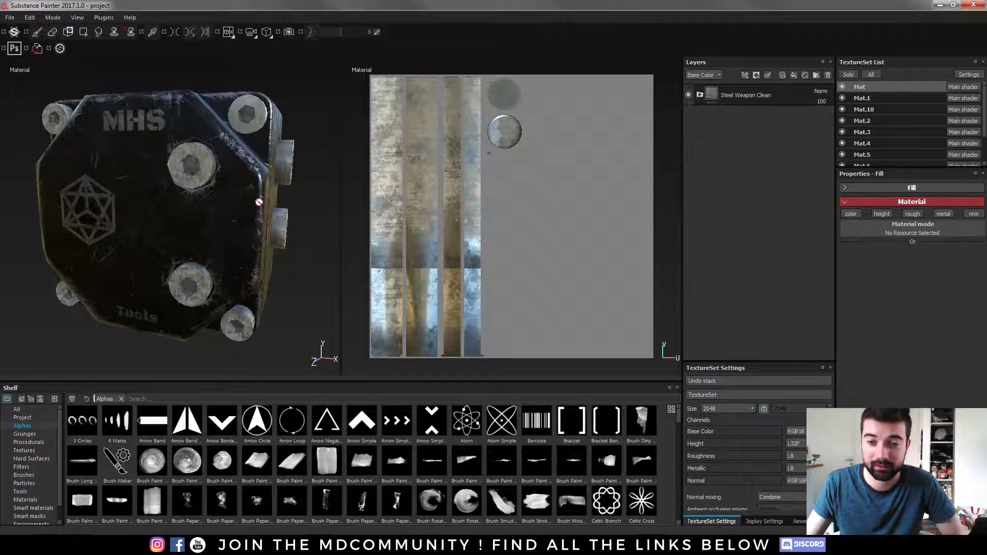
# Orbit the cube frontally and browse the shelf's Procedurals, Particles, Brushes, Materials and Tools categories
pyautogui.moveTo(259, 202)
pyautogui.keyDown('alt'); pyautogui.mouseDown()
pyautogui.moveTo(215, 223)
pyautogui.moveTo(240, 167)
pyautogui.moveTo(196, 224)
pyautogui.mouseUp(); pyautogui.keyUp('alt')
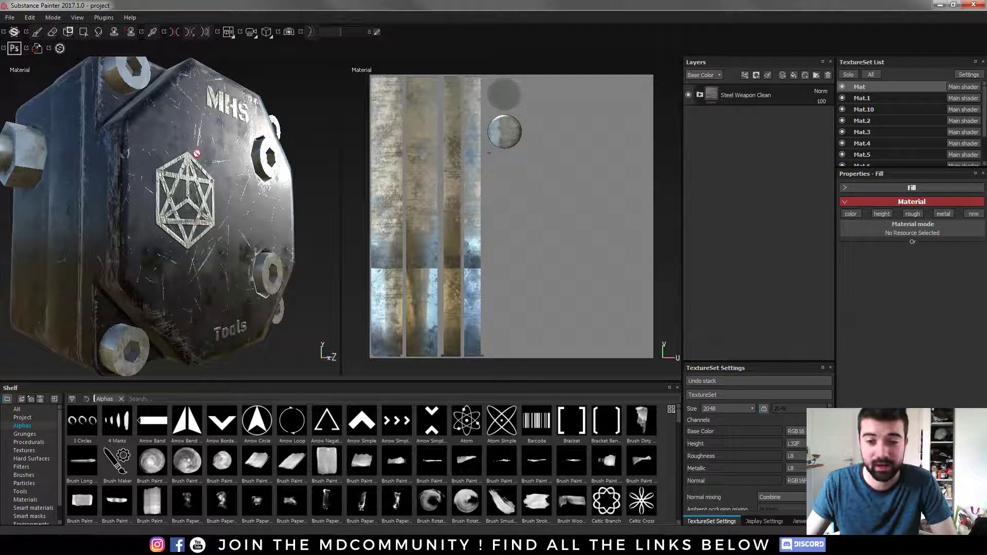
pyautogui.click(41, 442)
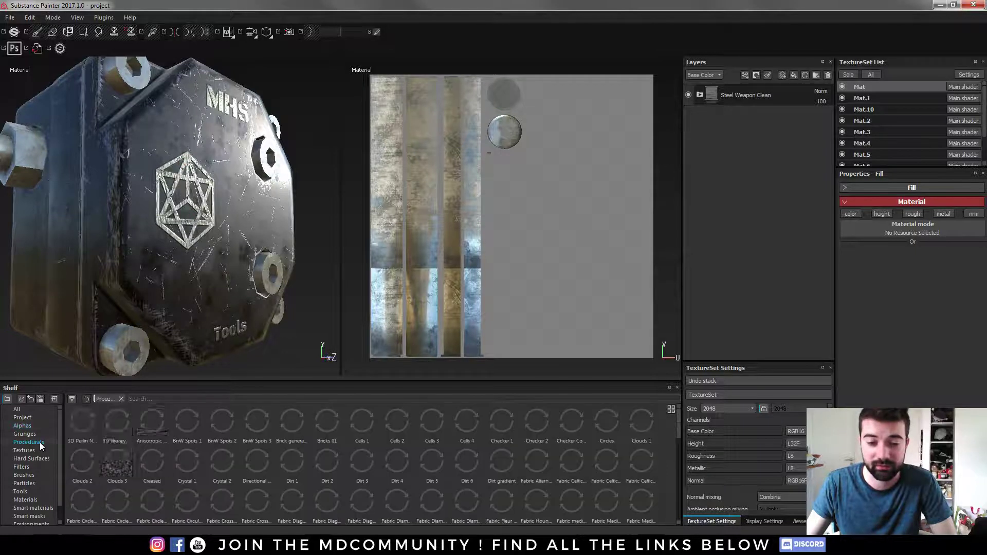
pyautogui.click(35, 483)
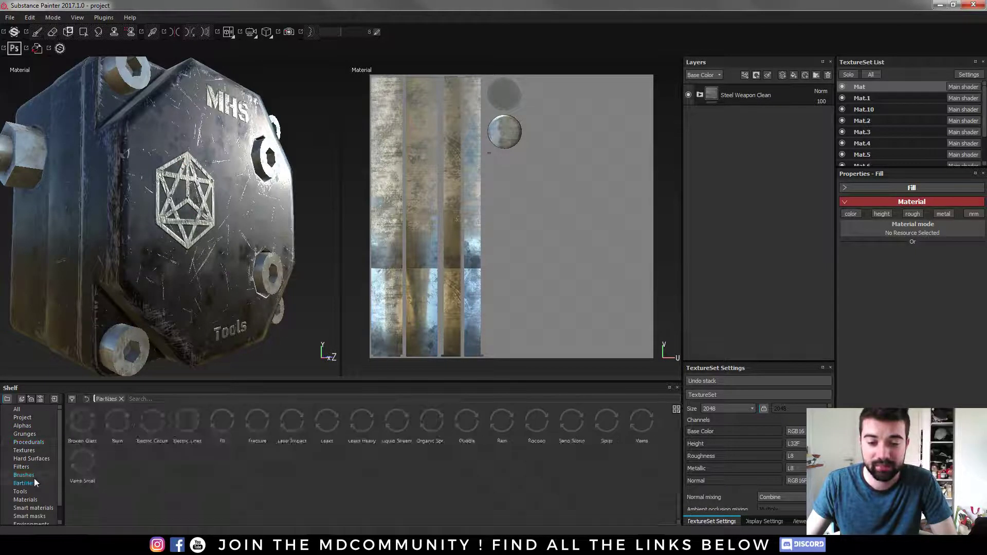
pyautogui.click(30, 475)
pyautogui.click(34, 483)
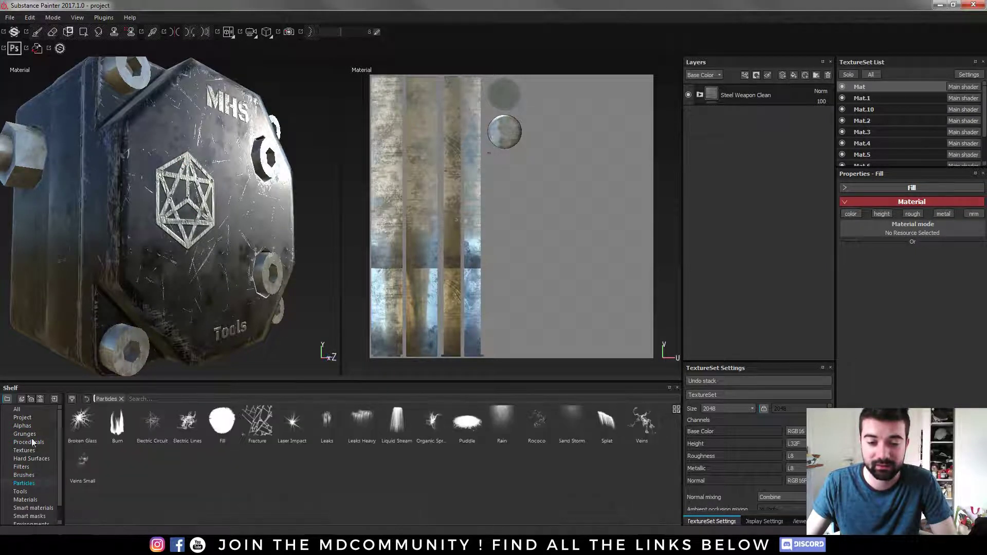
pyautogui.click(33, 501)
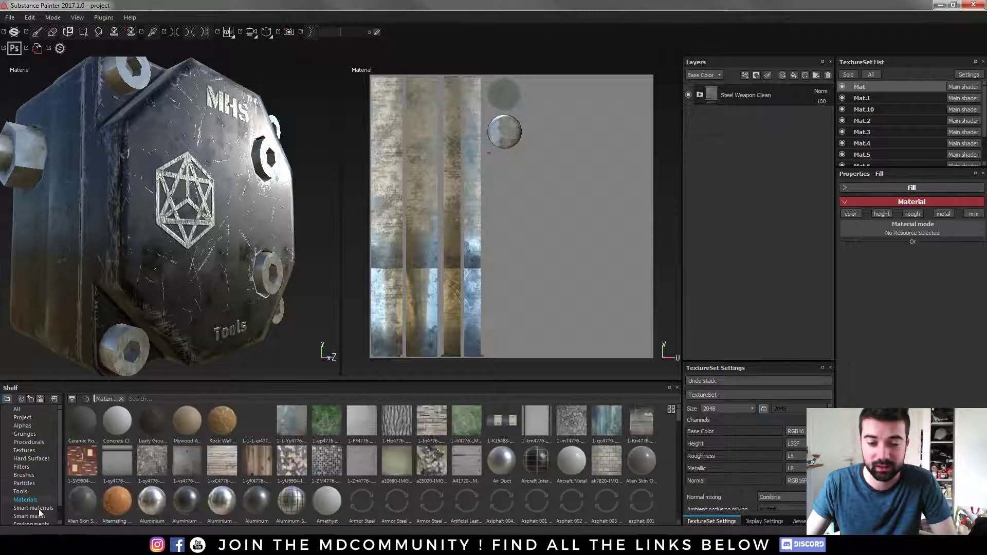
pyautogui.click(24, 493)
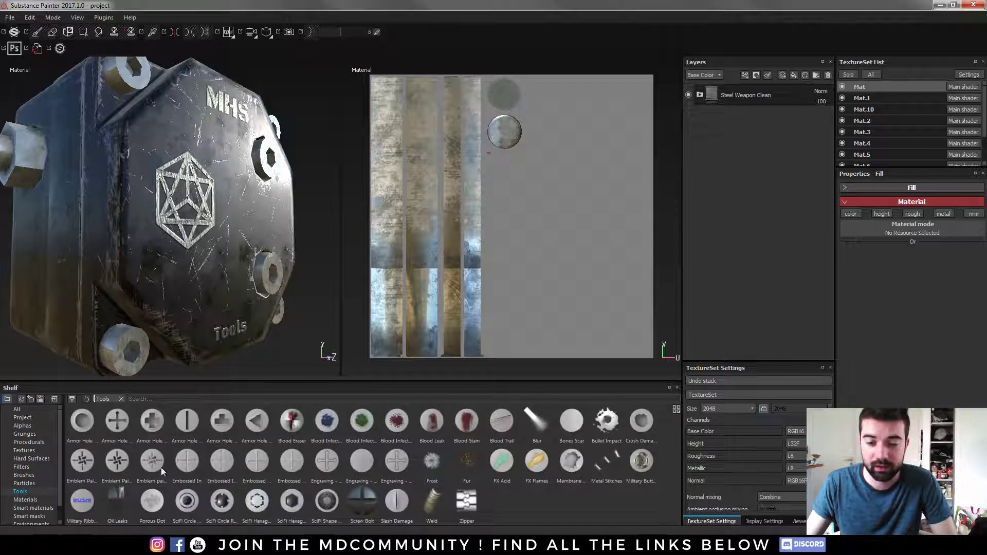
# Browse the Filters and Hard Surfaces stamps, trying the cross stamp on the cube
pyautogui.scroll(-1, 48, 458)
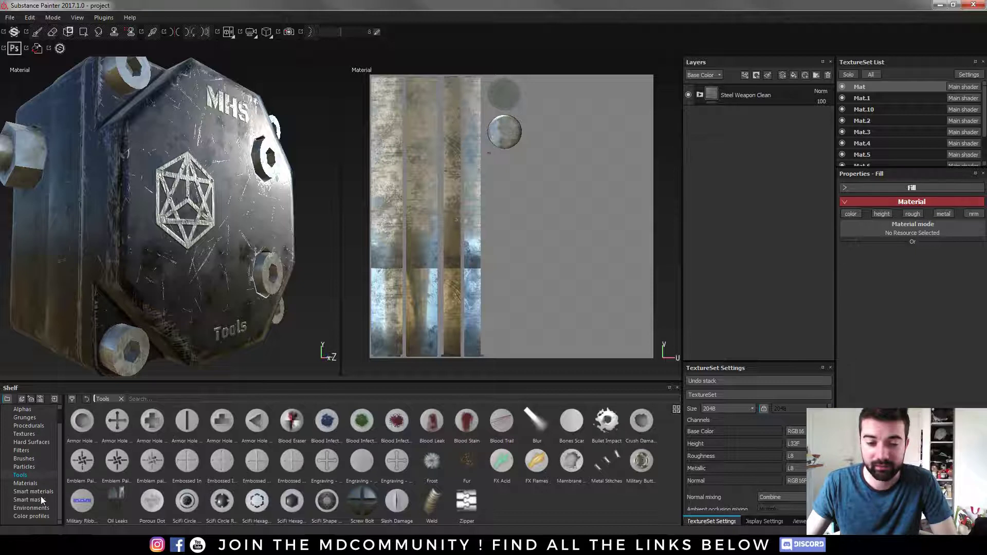
pyautogui.click(21, 450)
pyautogui.click(31, 442)
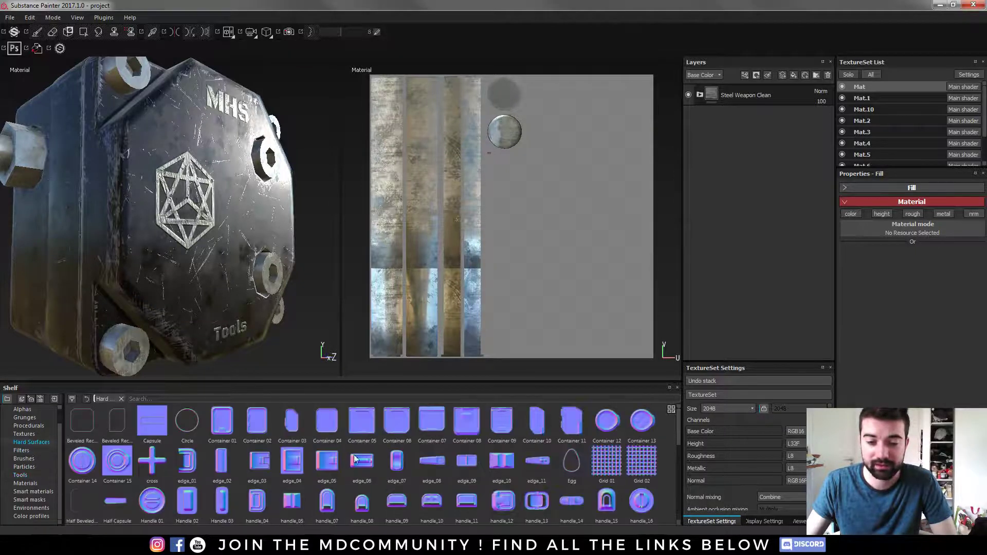
pyautogui.moveTo(152, 460); pyautogui.dragTo(306, 441)
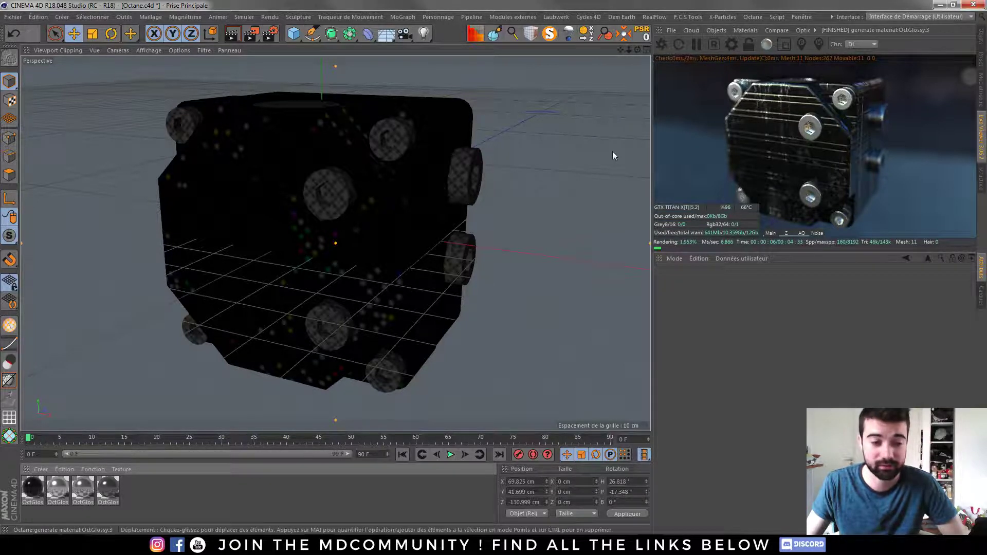
# Reopen PXL DRT.c4d from the recent files and restart the Octane render
pyautogui.click(17, 19)
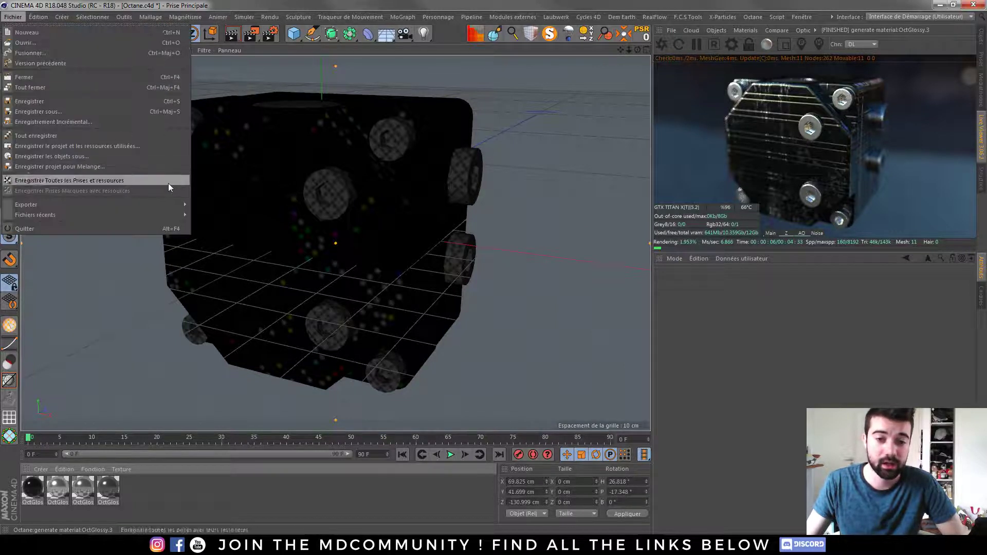
pyautogui.moveTo(172, 215)
pyautogui.click(239, 225)
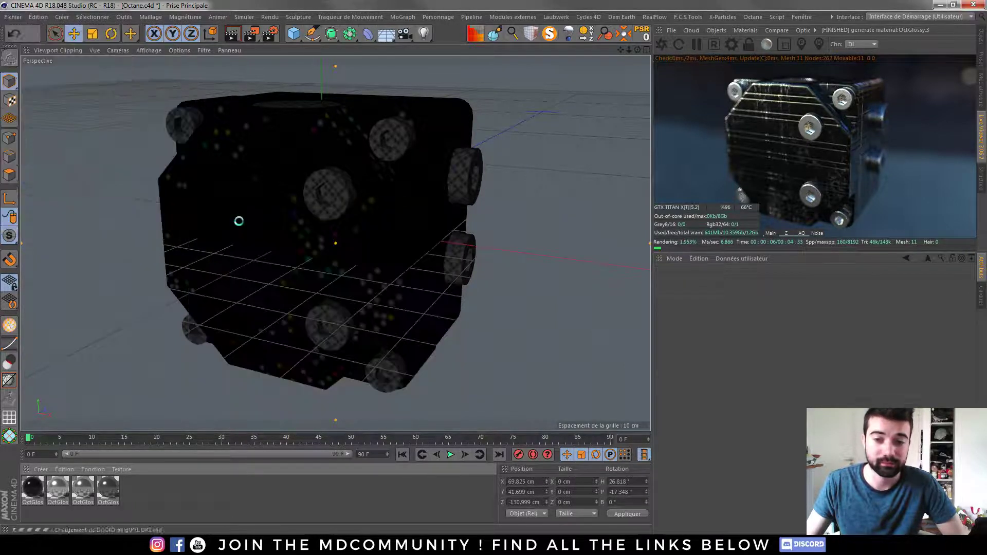
pyautogui.click(657, 44)
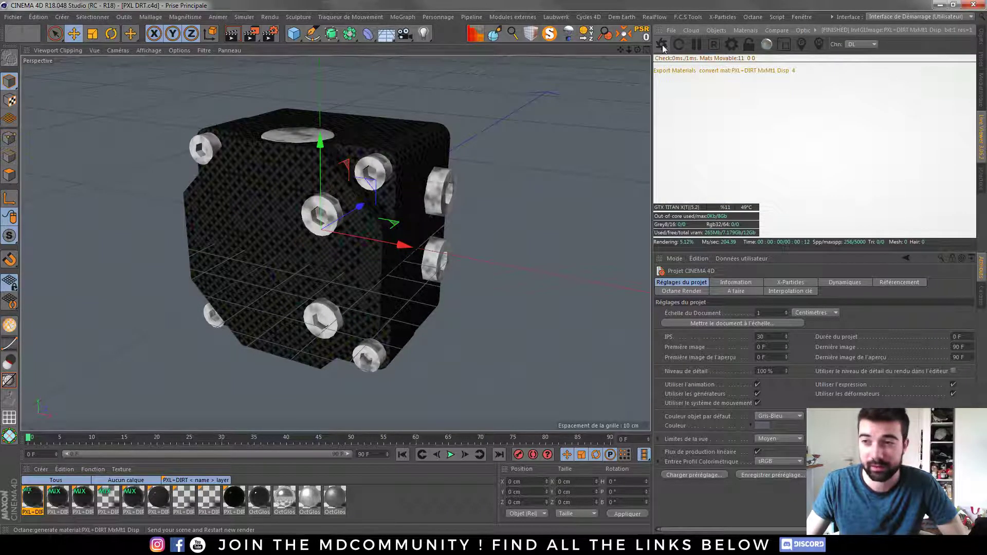
# Open MHSTuts' Substance Painter 2017 To Octane Render video, jump near 17:58 and pause it
pyautogui.hotkey('alt', 'Tab')
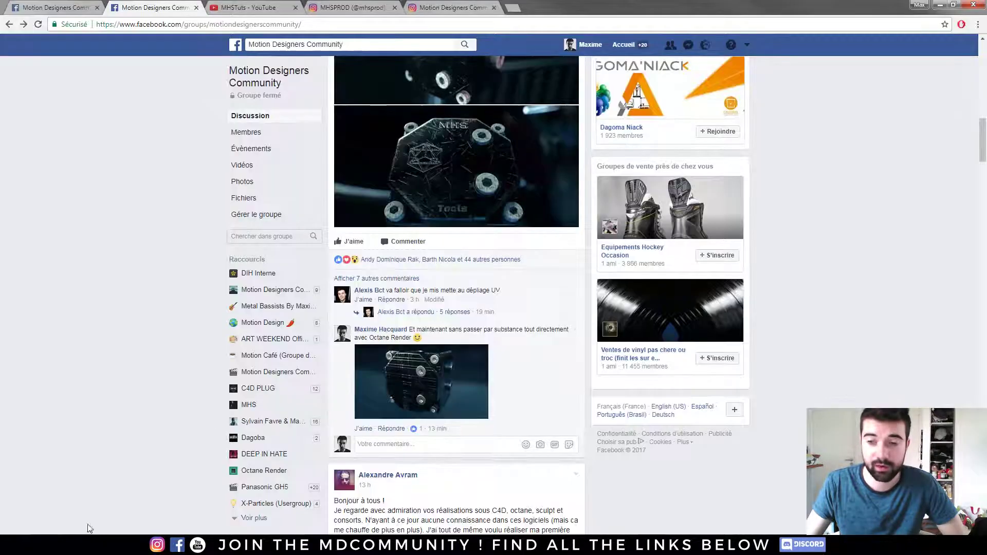
pyautogui.scroll(5, 490, 280)
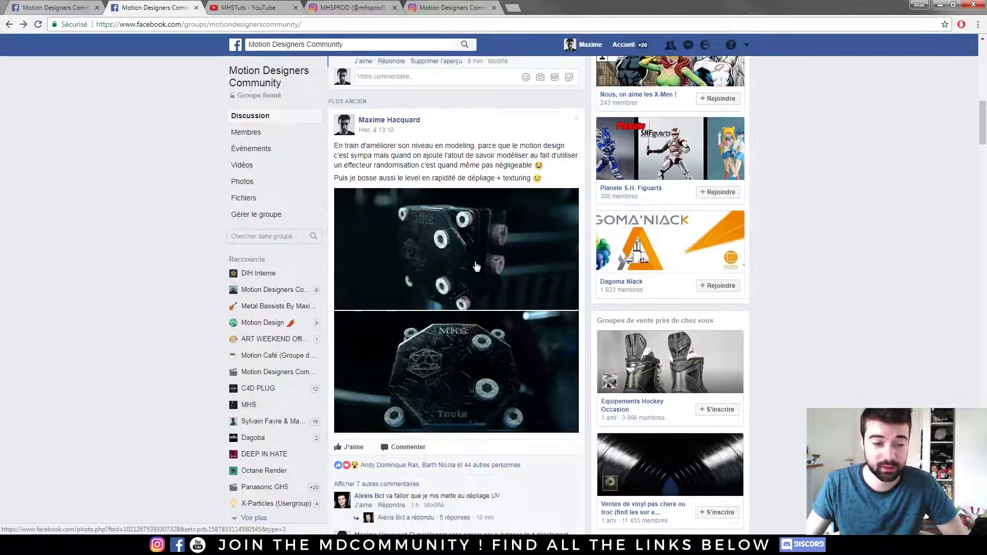
pyautogui.click(252, 8)
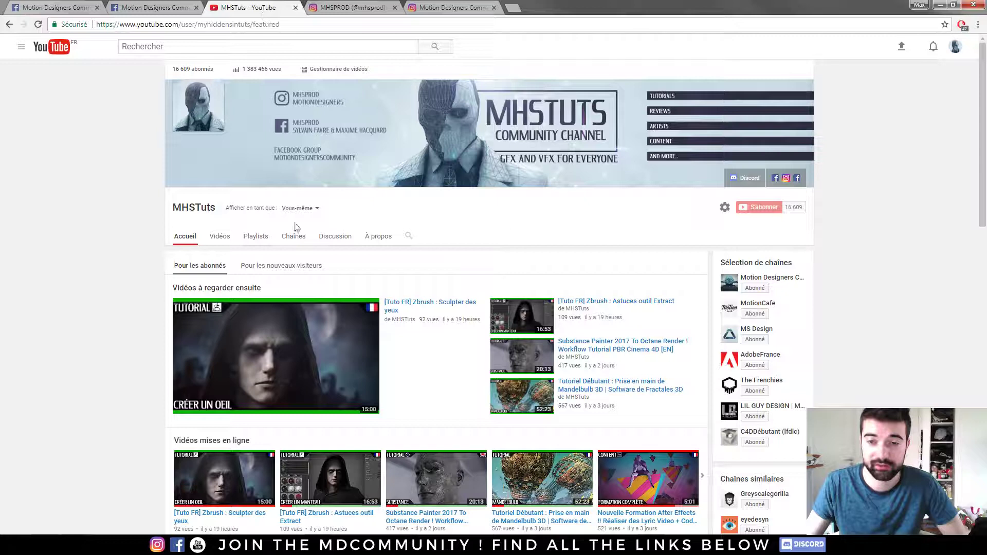
pyautogui.scroll(-2, 522, 155)
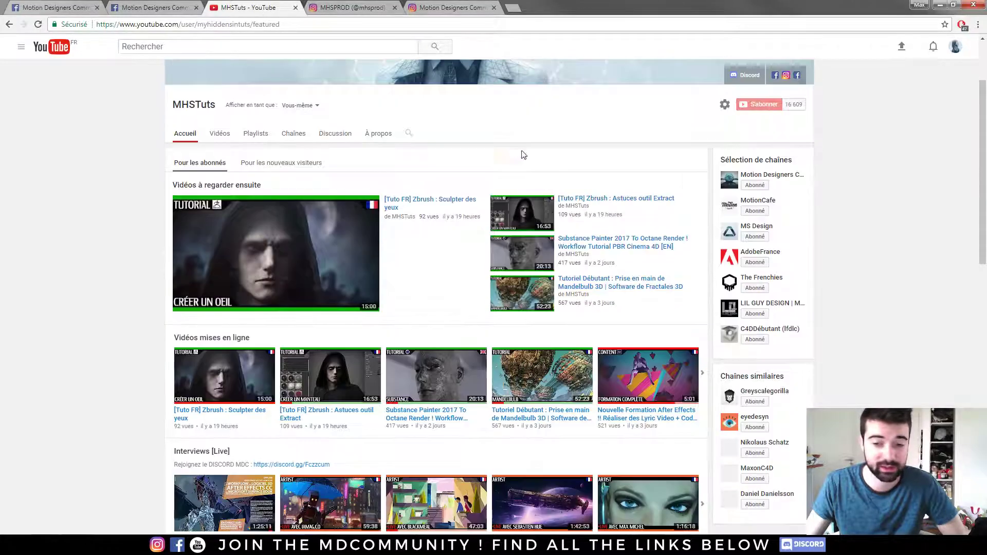
pyautogui.scroll(-4, 481, 244)
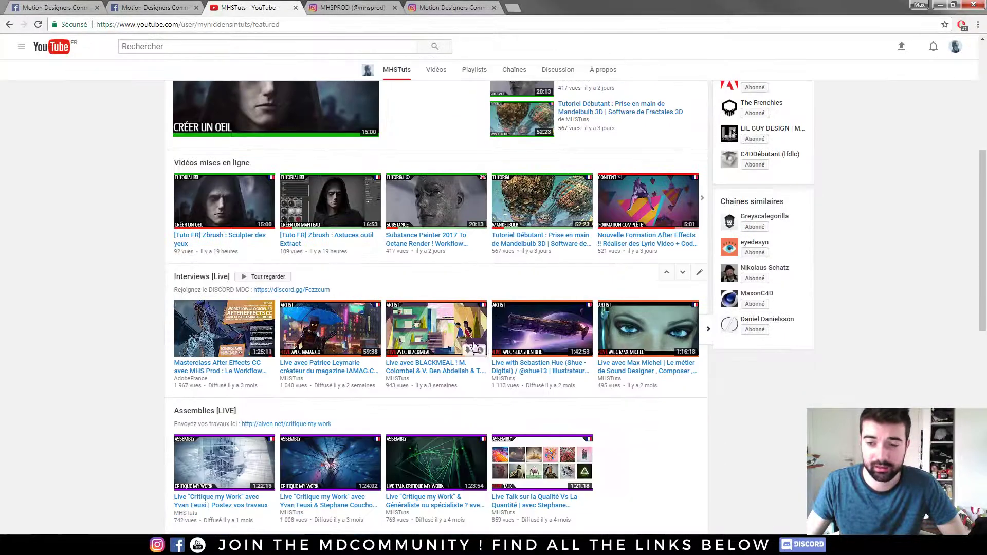
pyautogui.click(424, 242)
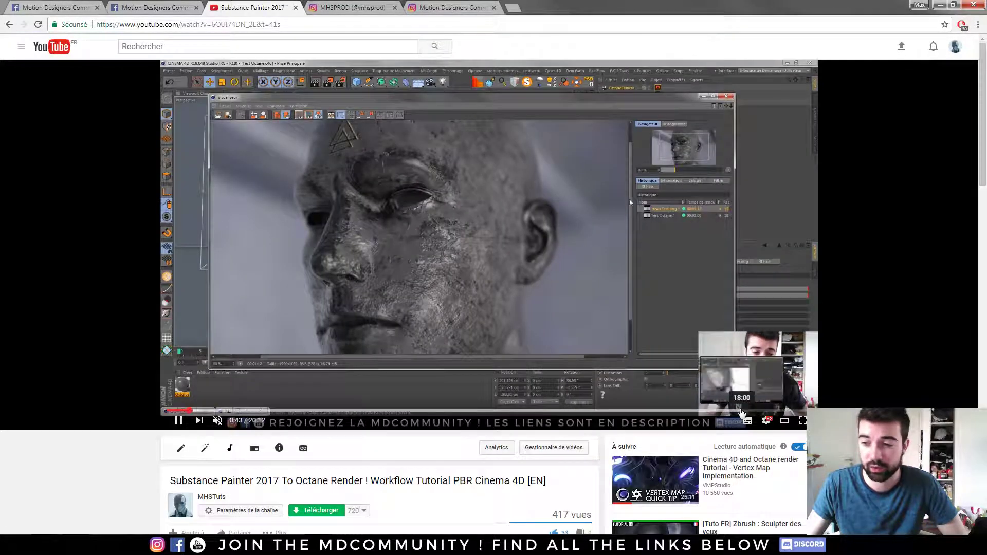
pyautogui.click(737, 410)
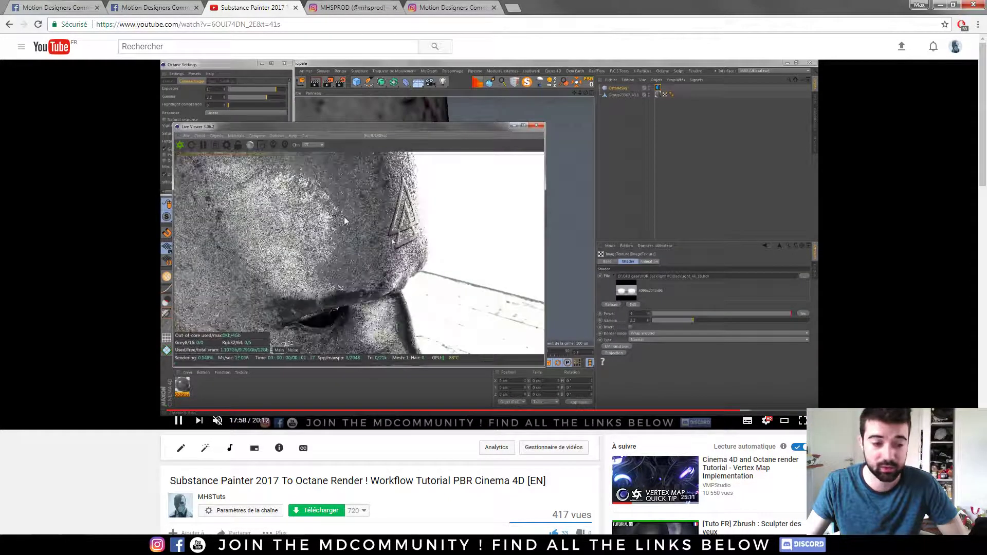
pyautogui.click(179, 423)
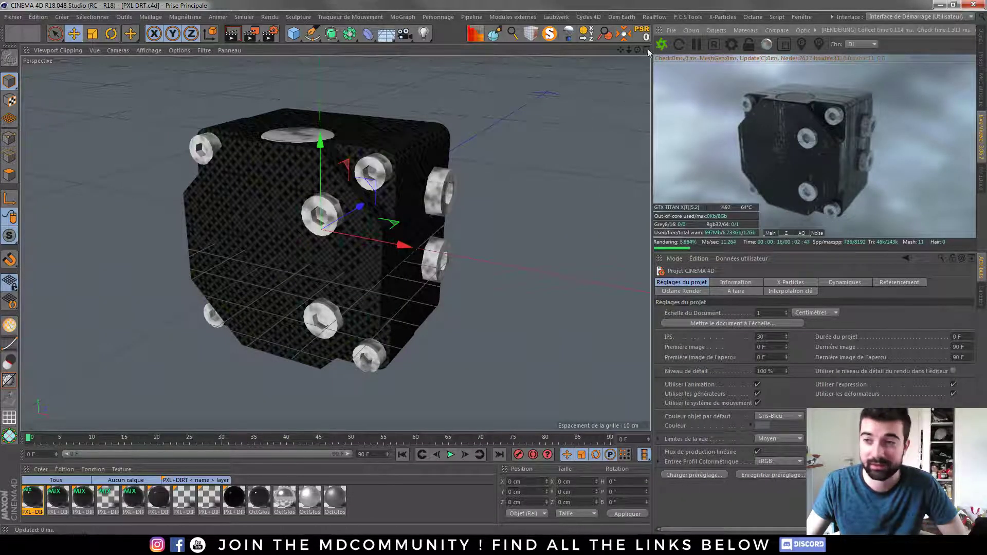
# Restart the Octane render, then start and cancel importing Pour Texturing SUbstance.fbx
pyautogui.click(679, 44)
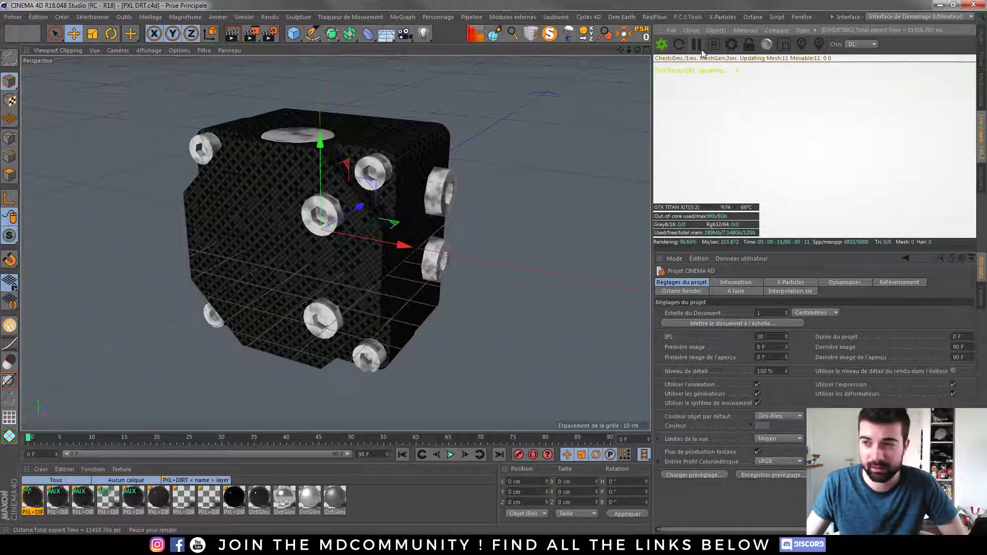
pyautogui.click(13, 17)
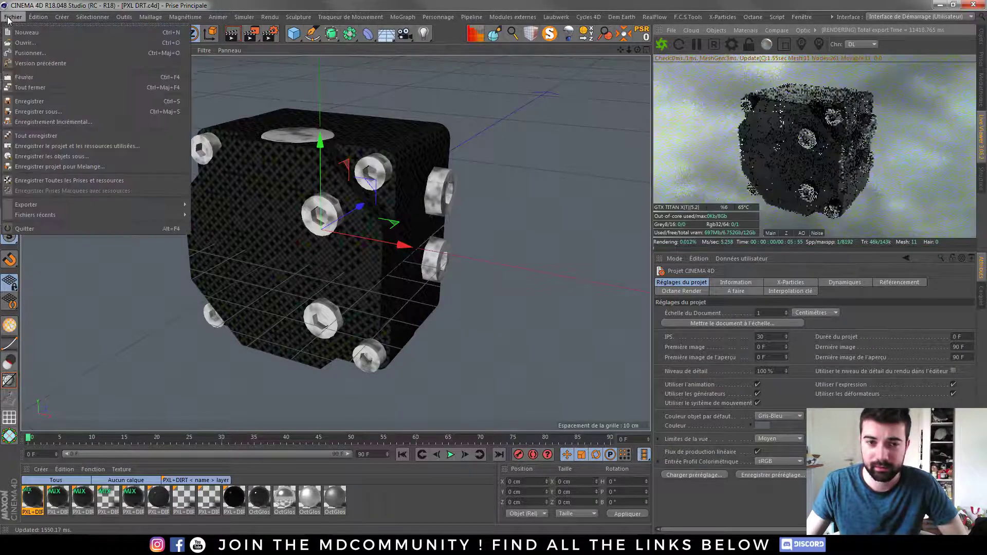
pyautogui.moveTo(169, 211)
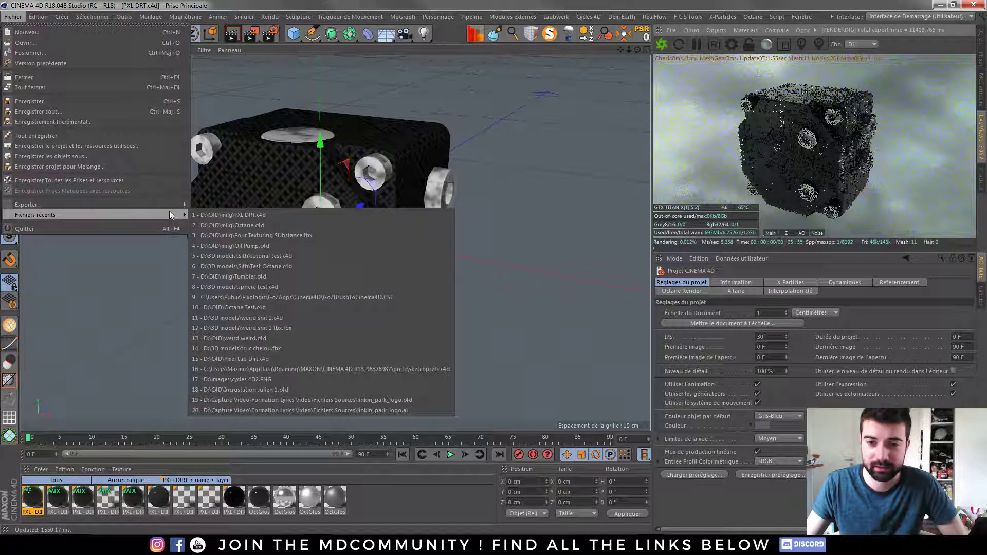
pyautogui.click(245, 236)
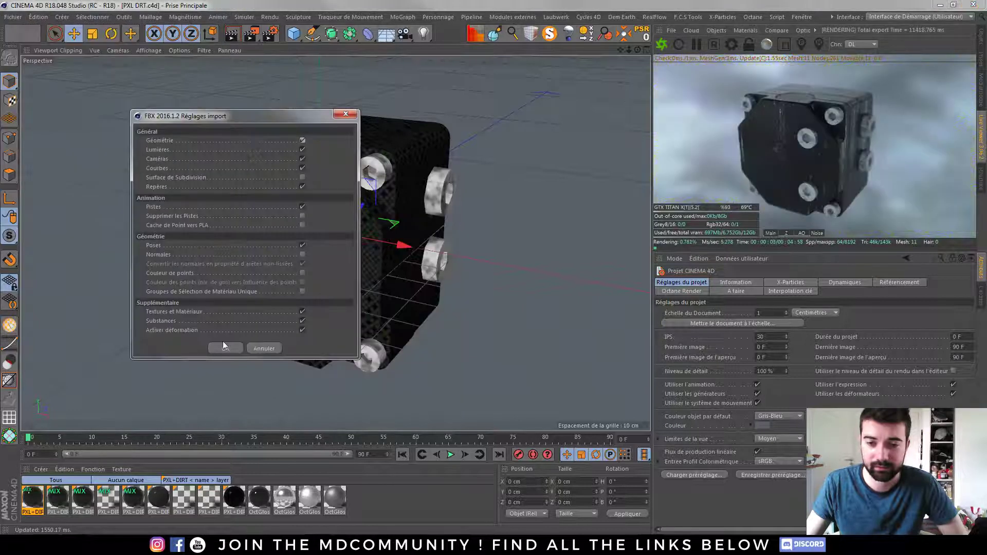
pyautogui.click(347, 114)
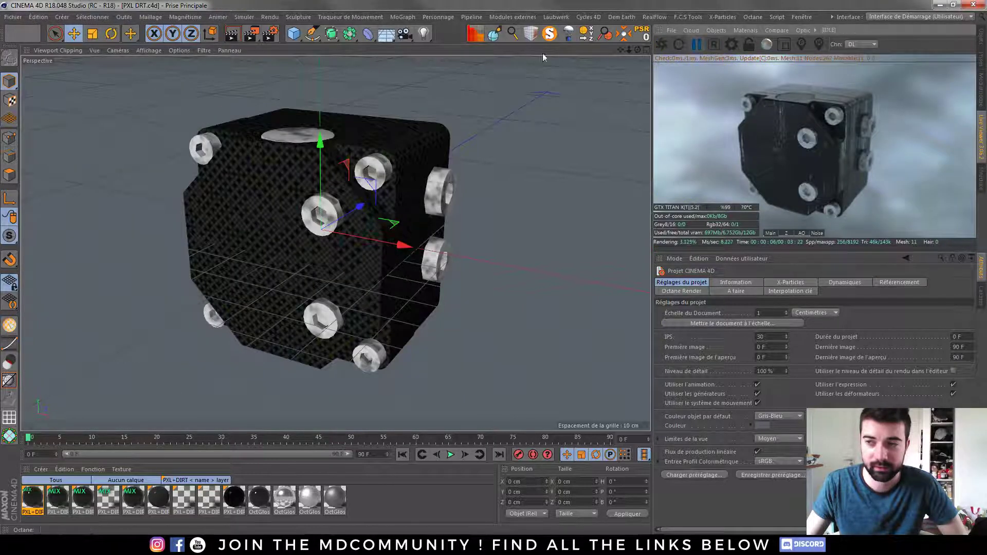
# Open the recent Octane.c4d, confirm the prompt, then restart and pause the Octane render
pyautogui.click(13, 17)
pyautogui.moveTo(161, 214)
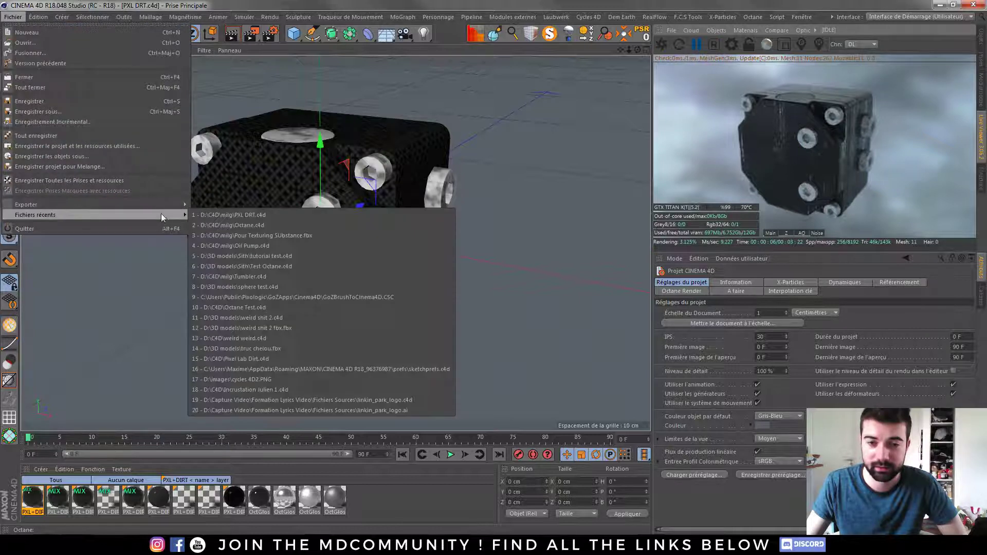
pyautogui.click(260, 225)
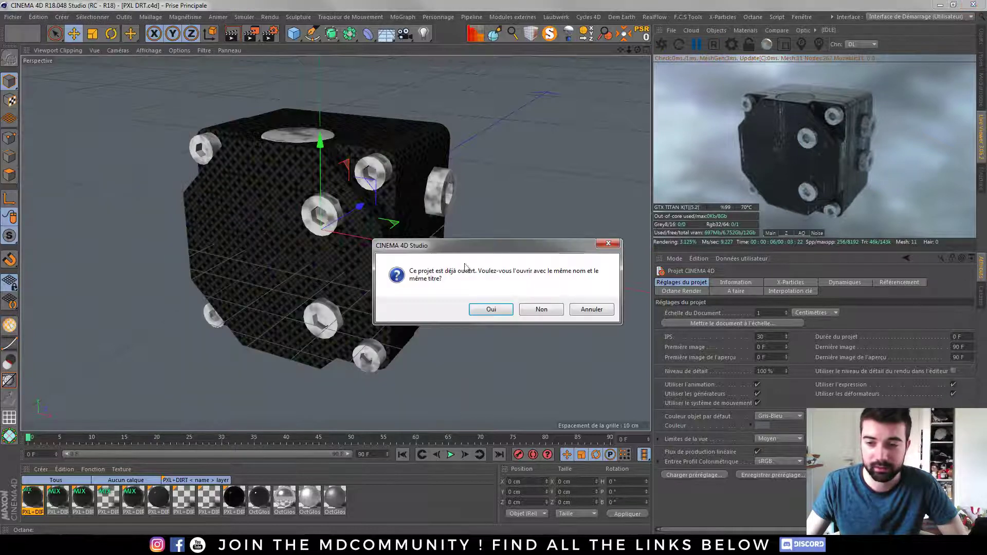
pyautogui.click(557, 308)
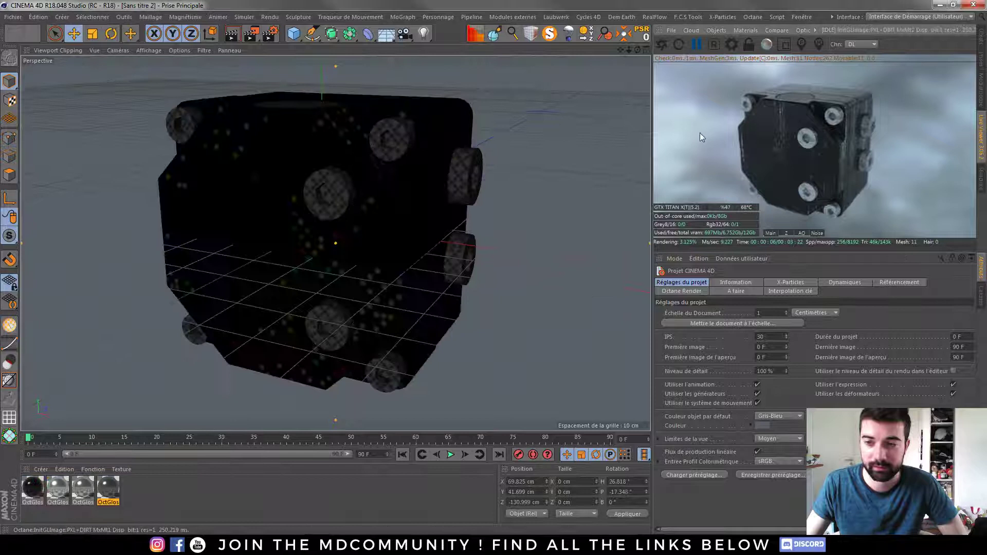
pyautogui.click(663, 50)
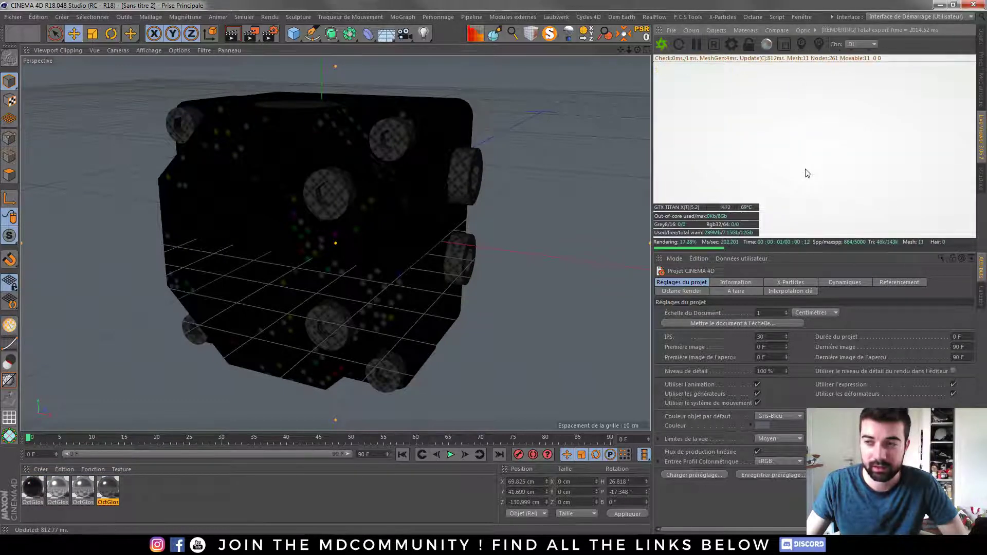
pyautogui.click(697, 44)
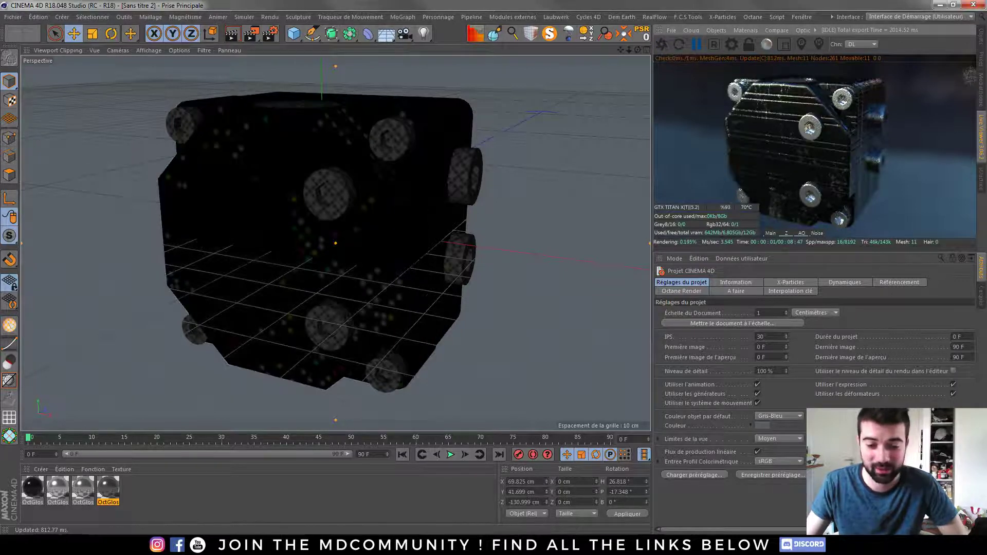
# Open the group post's pump-cube photo full size and compare it with Substance Painter and Cinema 4D
pyautogui.hotkey('alt', 'Tab')
pyautogui.click(172, 8)
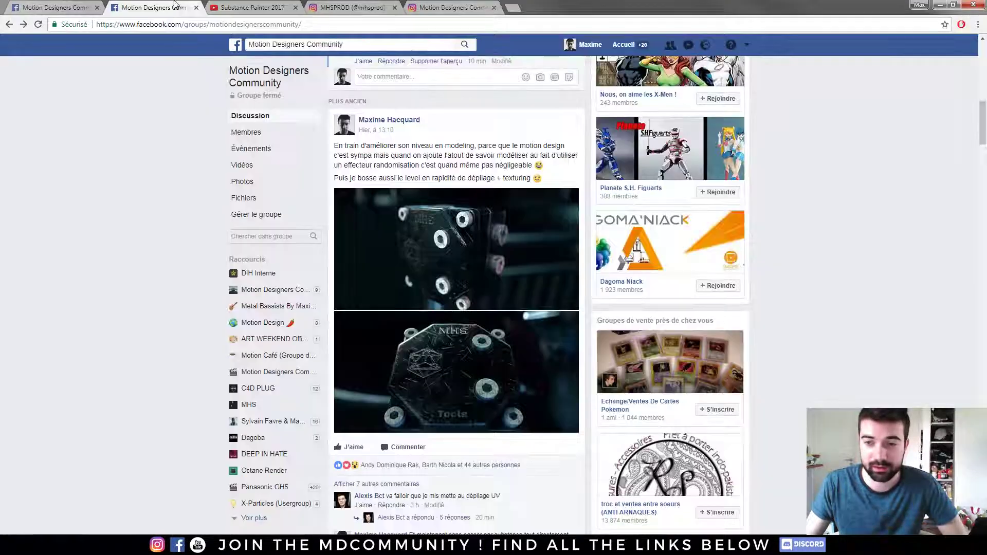
pyautogui.click(519, 251)
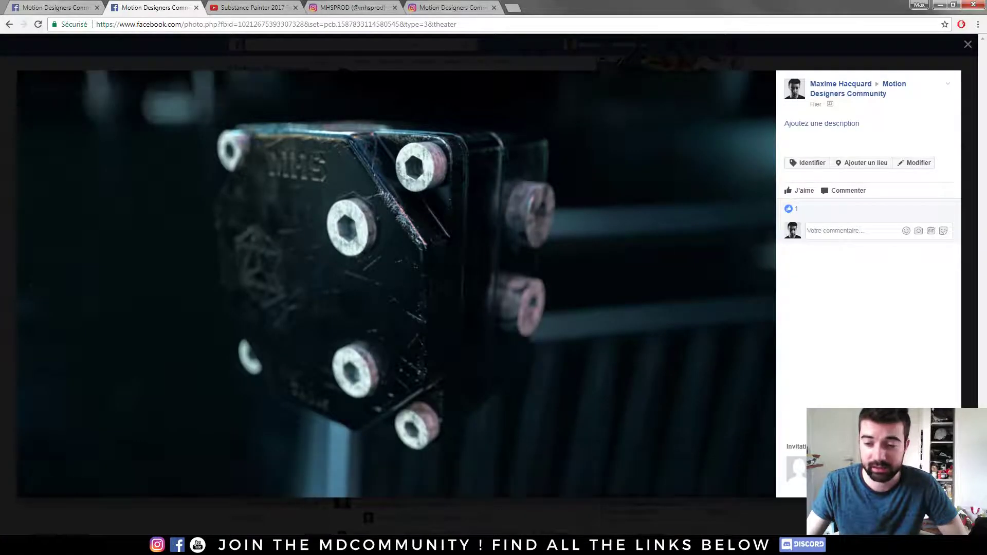
pyautogui.hotkey('alt', 'Tab')
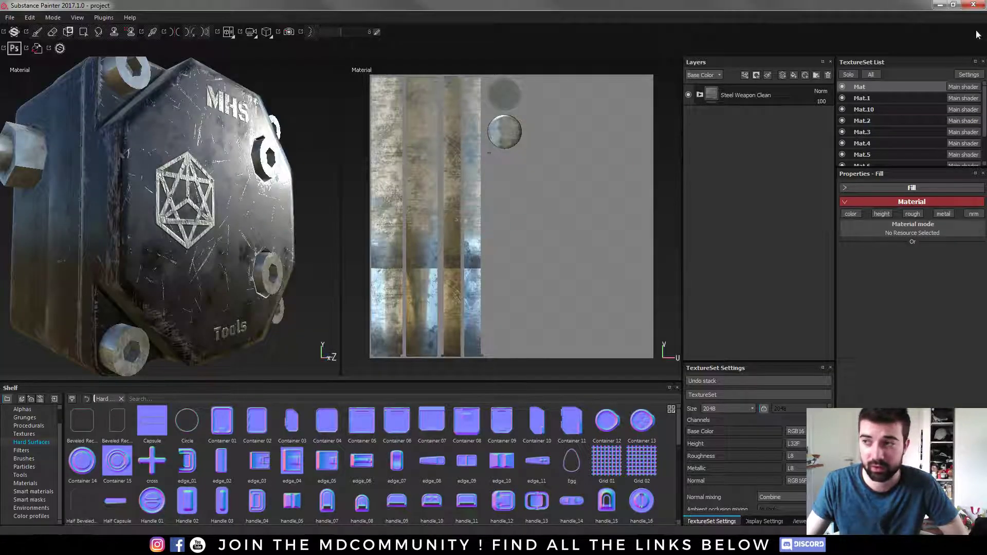
pyautogui.hotkey('alt', 'Tab')
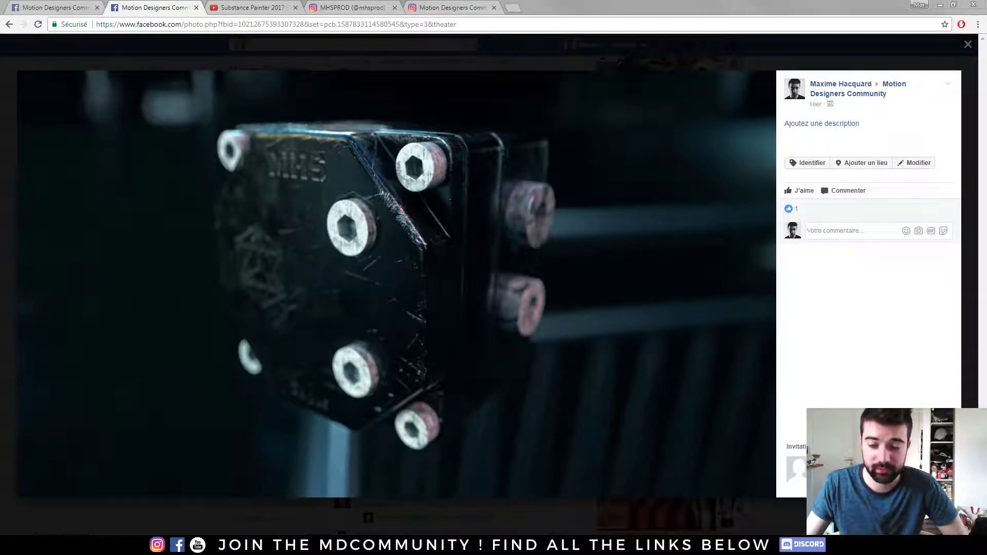
pyautogui.hotkey('alt', 'Tab')
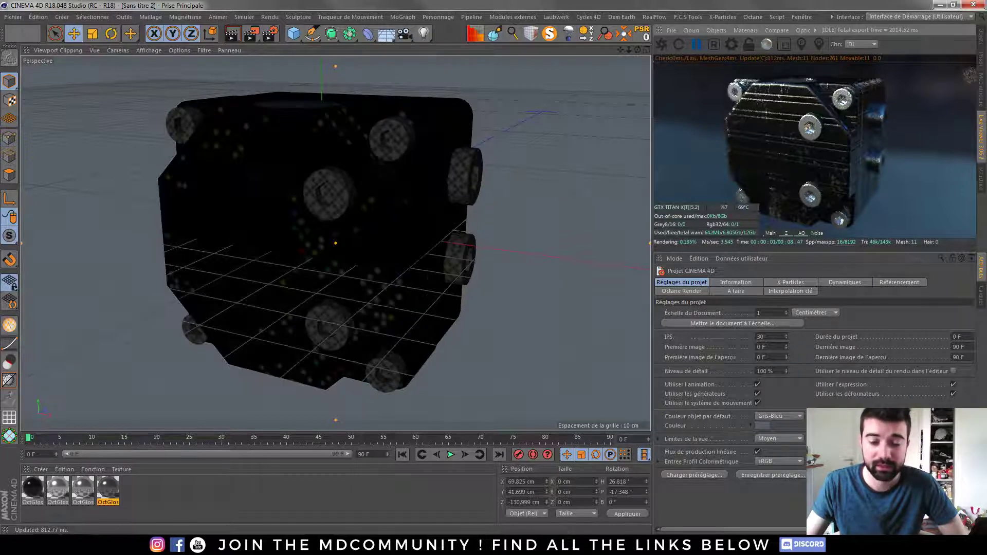
# Enter 'pixel' in Chrome's address bar, go to thepixellab.net, and scroll the PXL Dirt Rig announcement
pyautogui.click(82, 511)
pyautogui.click(216, 30)
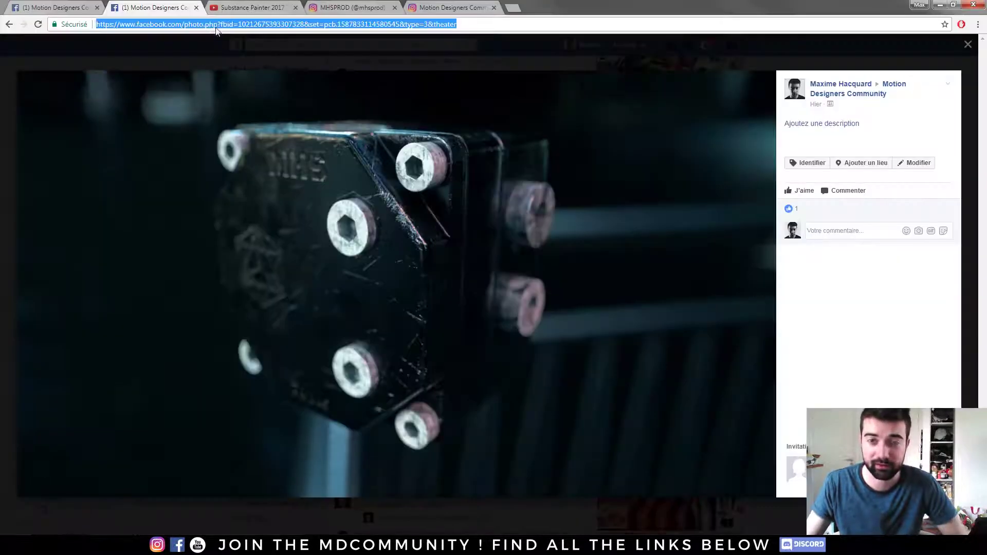
pyautogui.write('pixel')
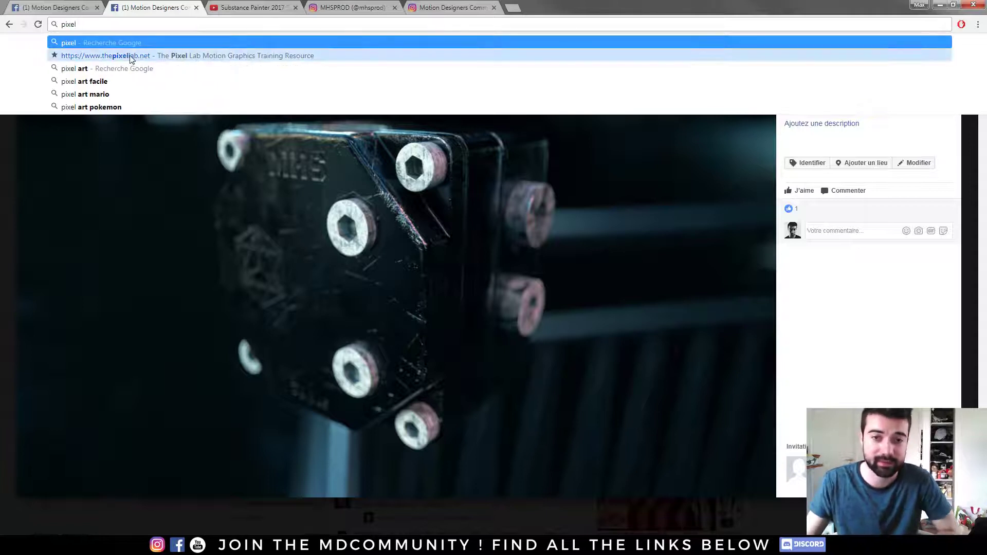
pyautogui.click(131, 56)
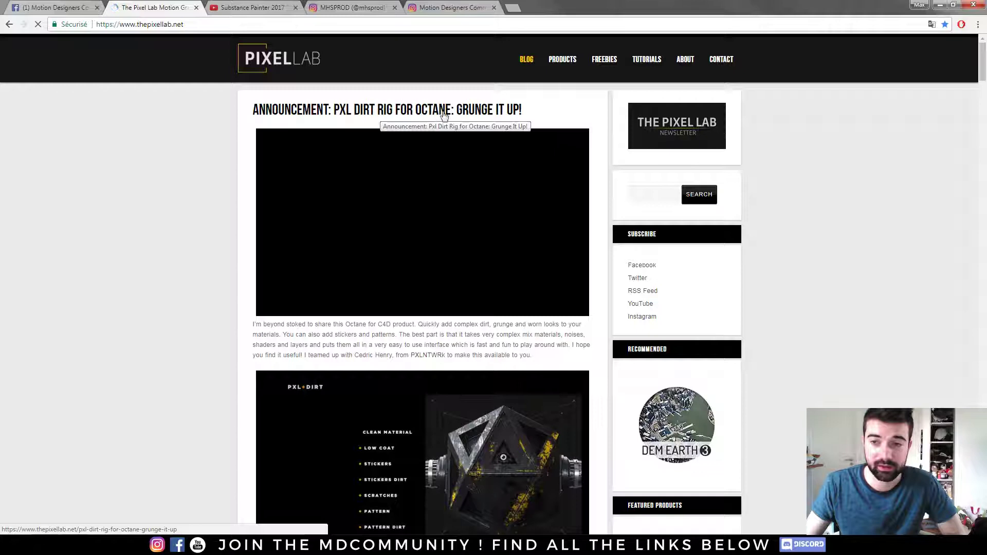
pyautogui.scroll(-6, 444, 115)
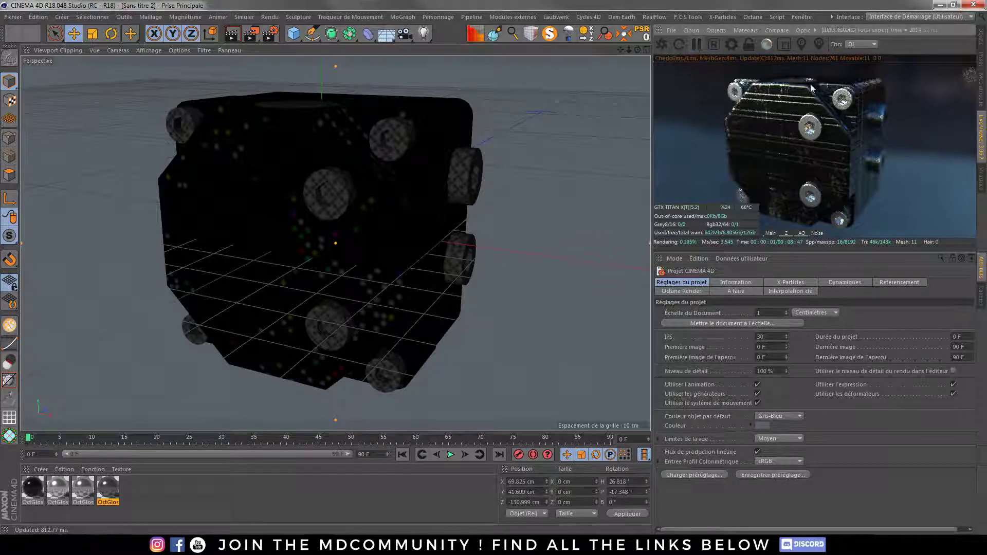
# Hide the OctaneSky, delete every texture tag under Pompe, and delete the four OctGlossy materials
pyautogui.hotkey('shift', 'F1')
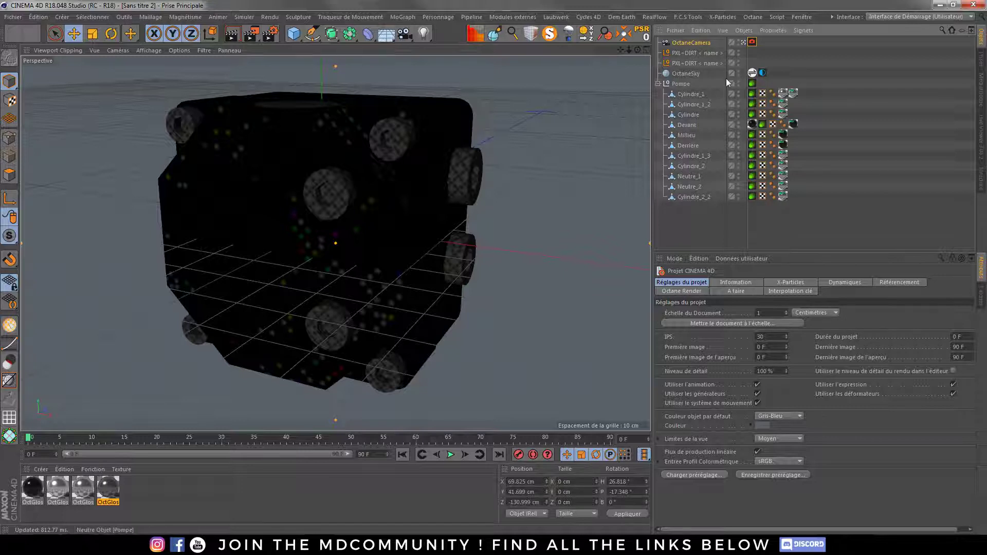
pyautogui.click(739, 72)
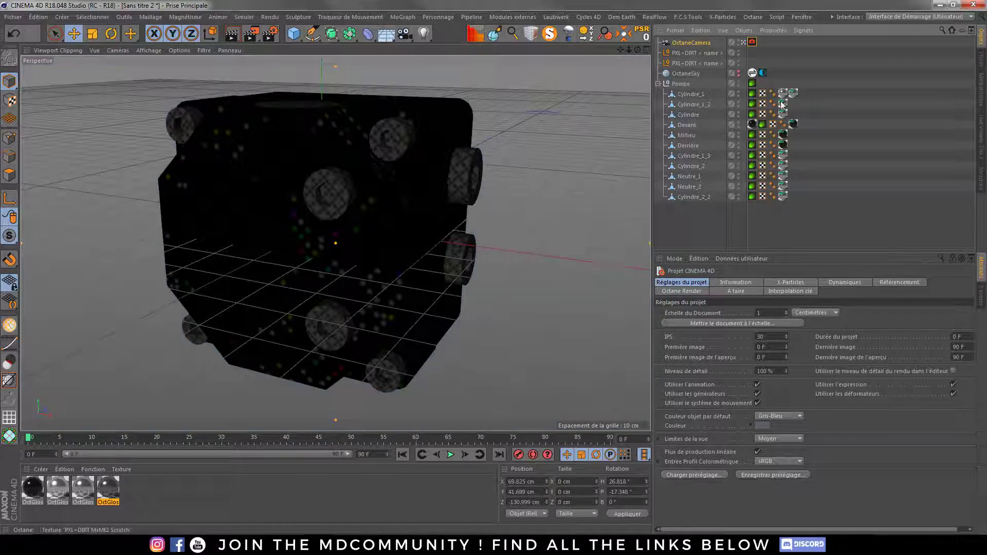
pyautogui.click(752, 124)
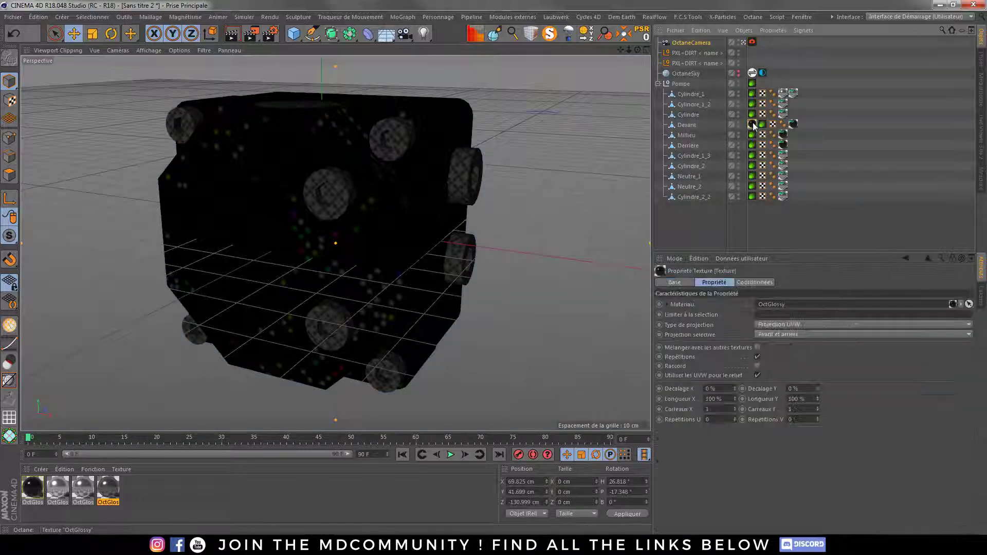
pyautogui.press('Delete')
pyautogui.moveTo(783, 98); pyautogui.dragTo(782, 199)
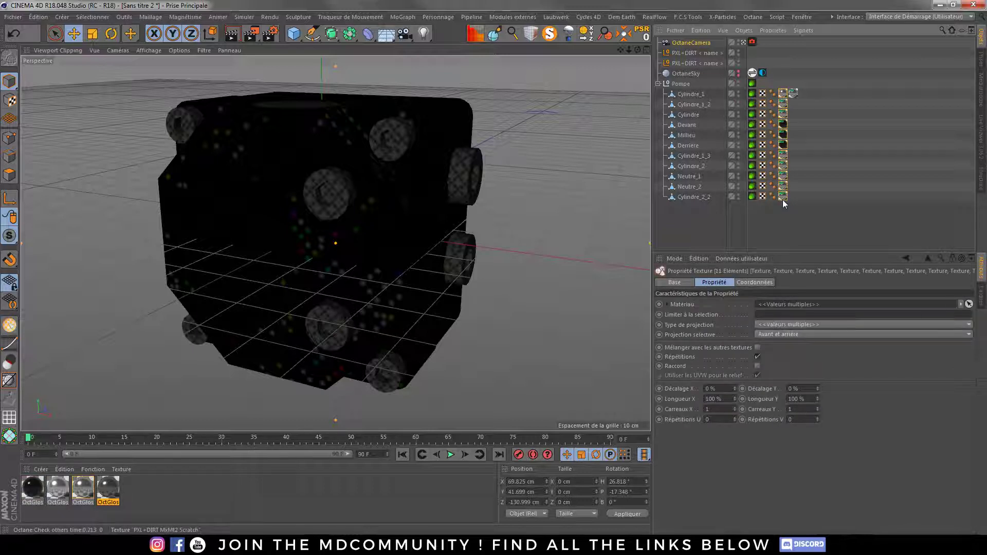
pyautogui.press('Delete')
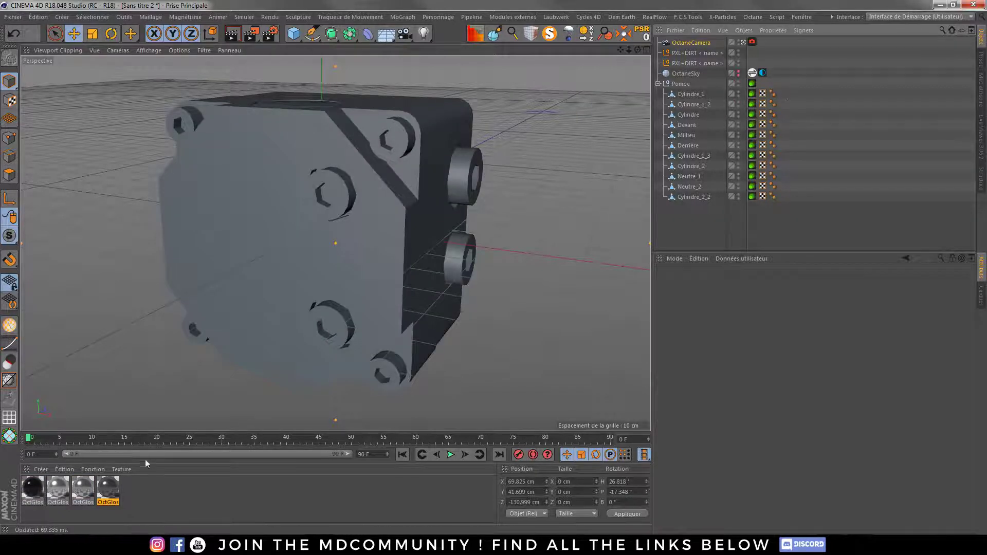
pyautogui.moveTo(136, 482); pyautogui.dragTo(16, 496)
pyautogui.press('Delete')
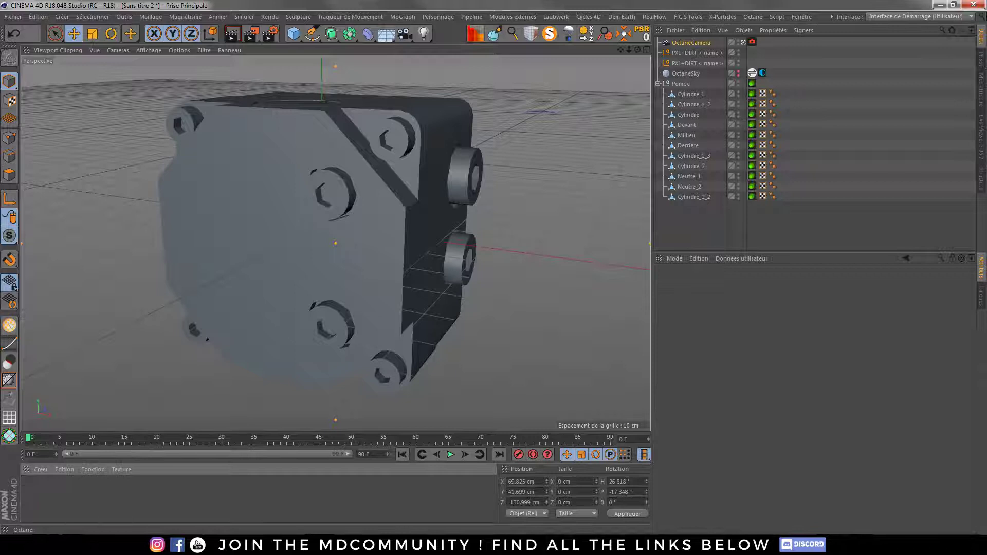
# View the scene through the OctaneCamera and return to the Octane live render preview
pyautogui.click(980, 136)
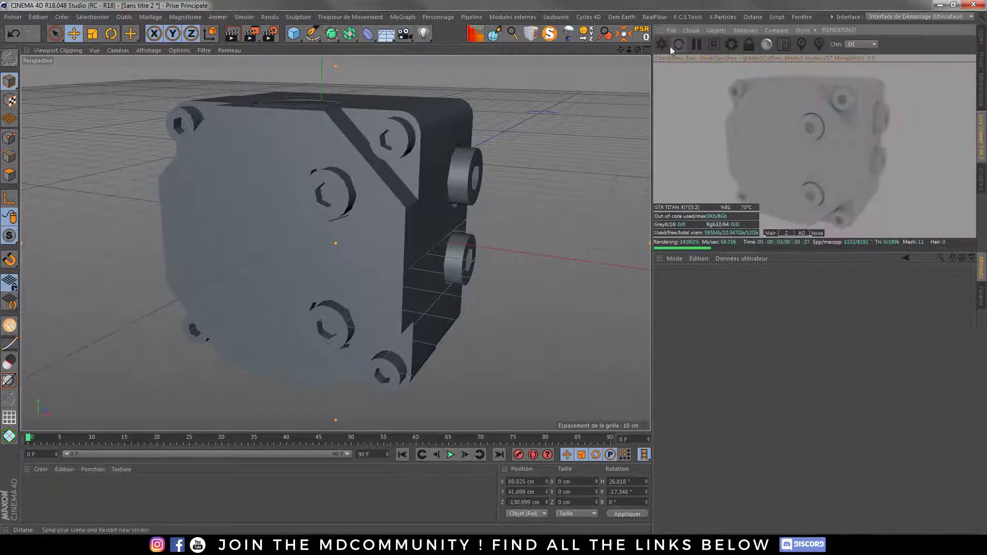
pyautogui.click(981, 37)
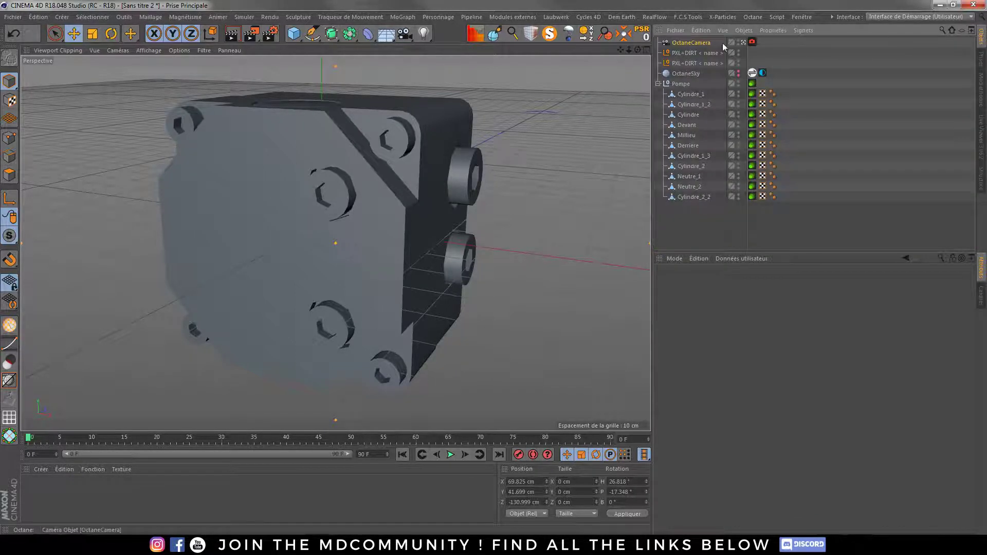
pyautogui.click(742, 42)
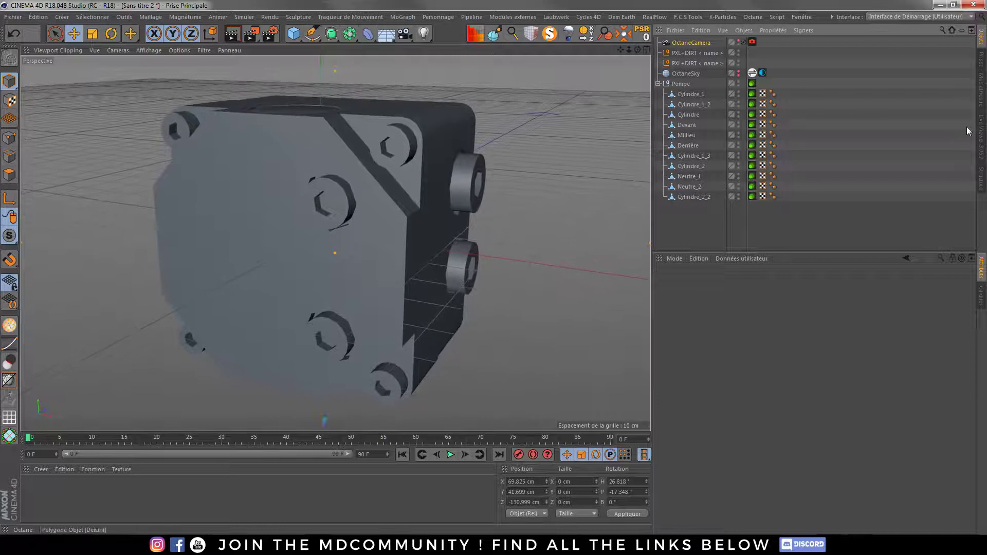
pyautogui.click(981, 136)
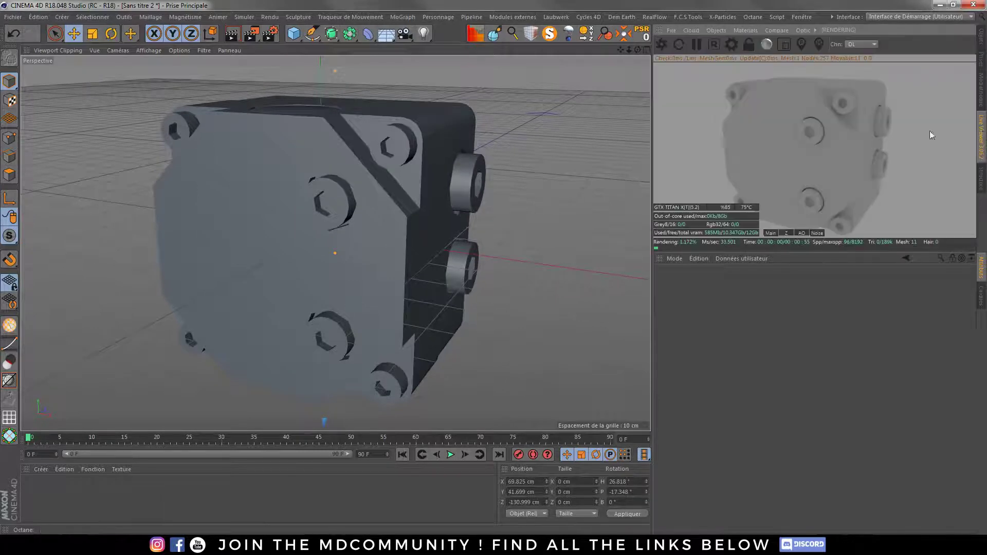
# Hide the live preview's statistics overlay and restart the grey pump's render
pyautogui.rightClick(825, 165)
pyautogui.click(843, 214)
pyautogui.click(421, 210)
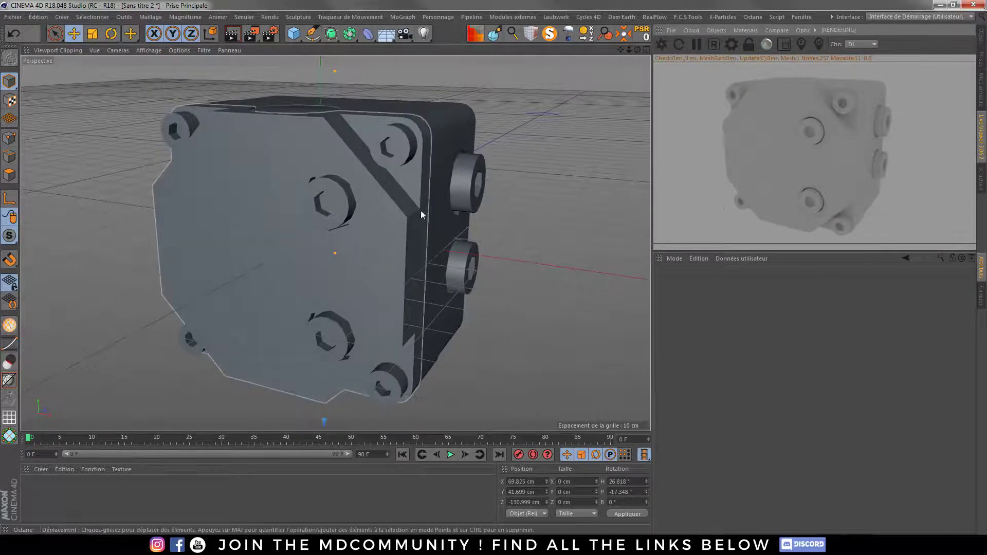
pyautogui.click(506, 193)
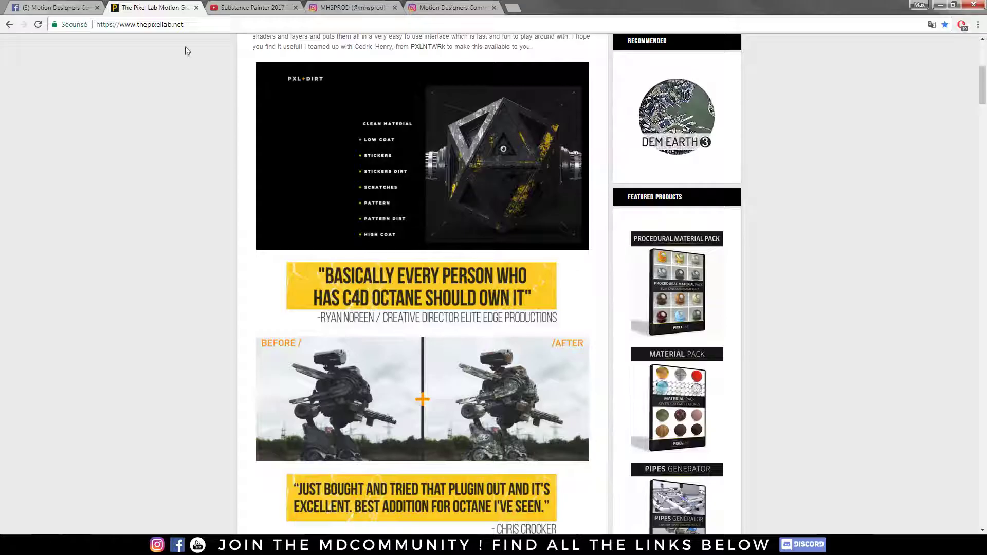
pyautogui.click(240, 5)
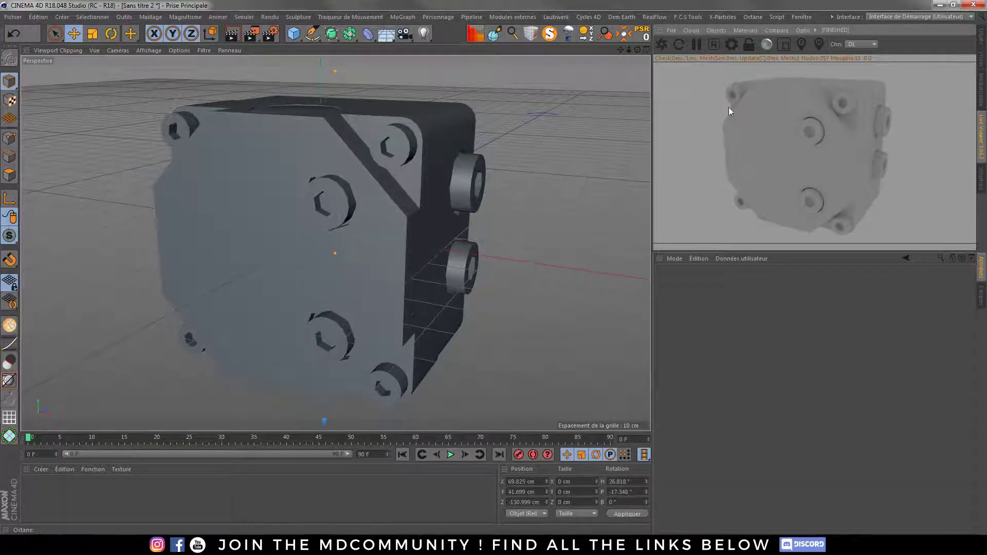
pyautogui.click(662, 51)
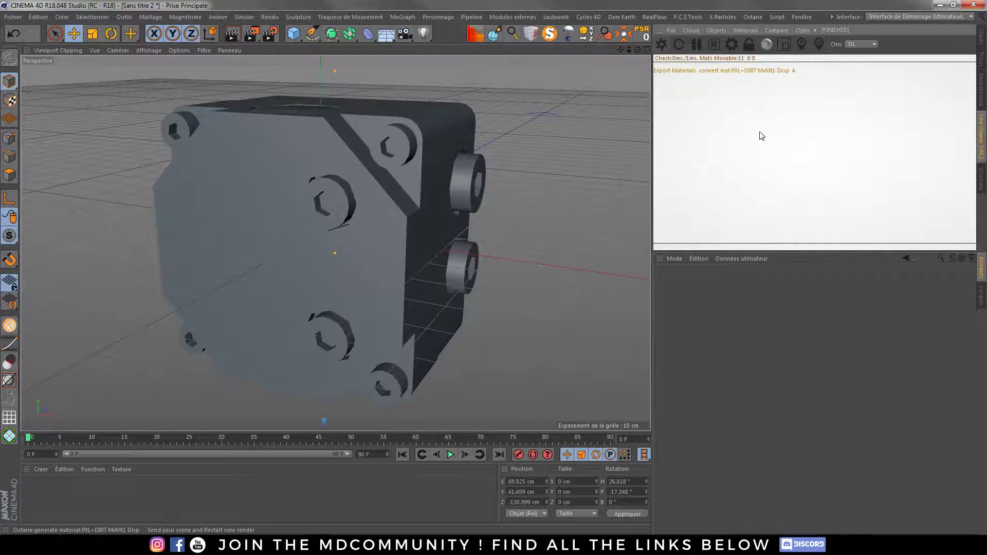
# Create a specular Octane material on the pump's front plate from the live preview
pyautogui.rightClick(787, 136)
pyautogui.moveTo(799, 141)
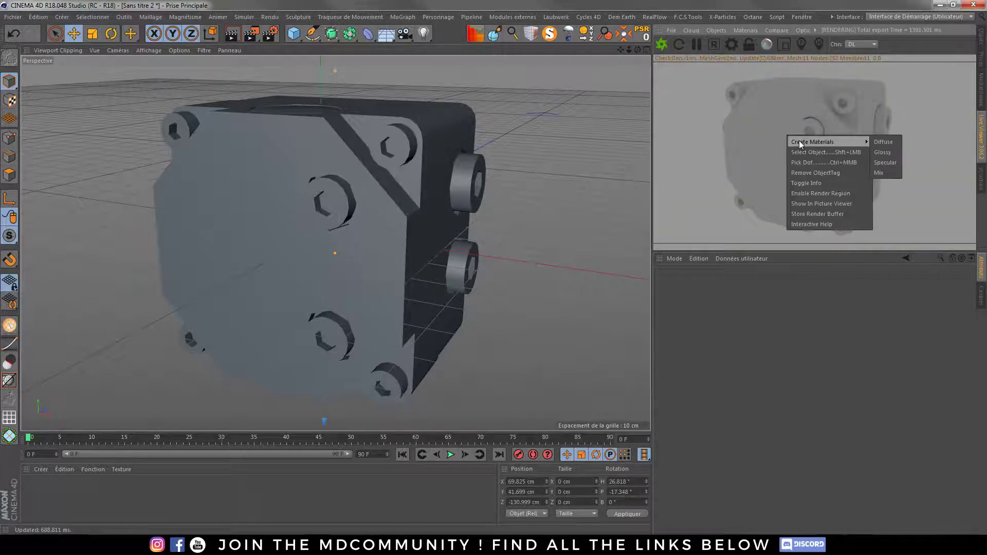
pyautogui.click(885, 162)
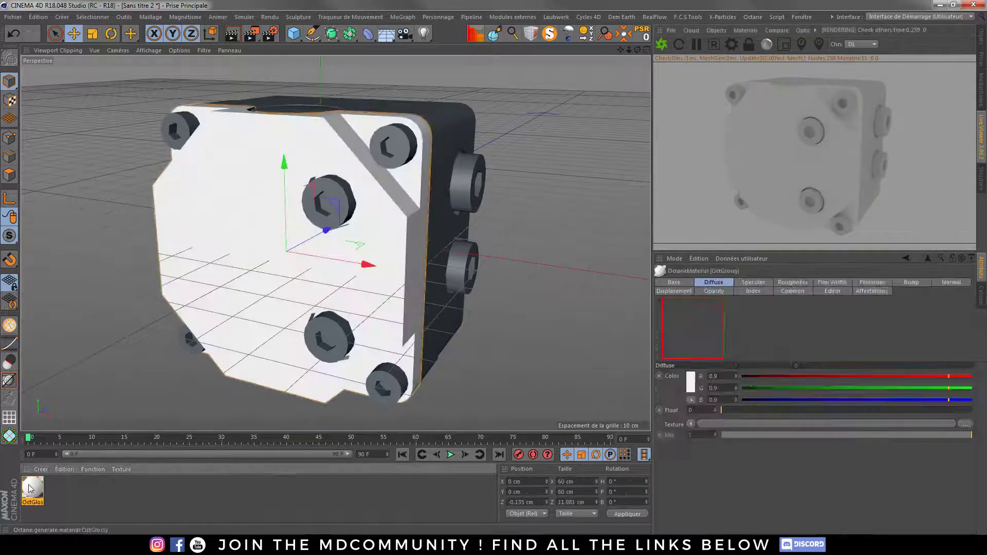
# Set the new OctGlossy material's diffuse colour to black, keeping 0.05 roughness
pyautogui.doubleClick(30, 488)
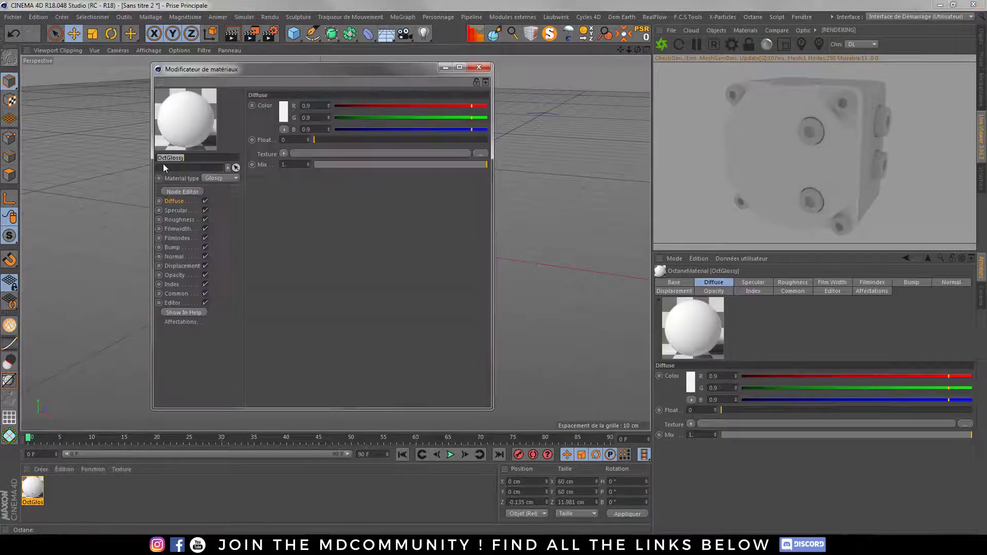
pyautogui.click(283, 112)
pyautogui.moveTo(249, 125)
pyautogui.mouseDown()
pyautogui.moveTo(271, 126)
pyautogui.moveTo(245, 126)
pyautogui.mouseUp()
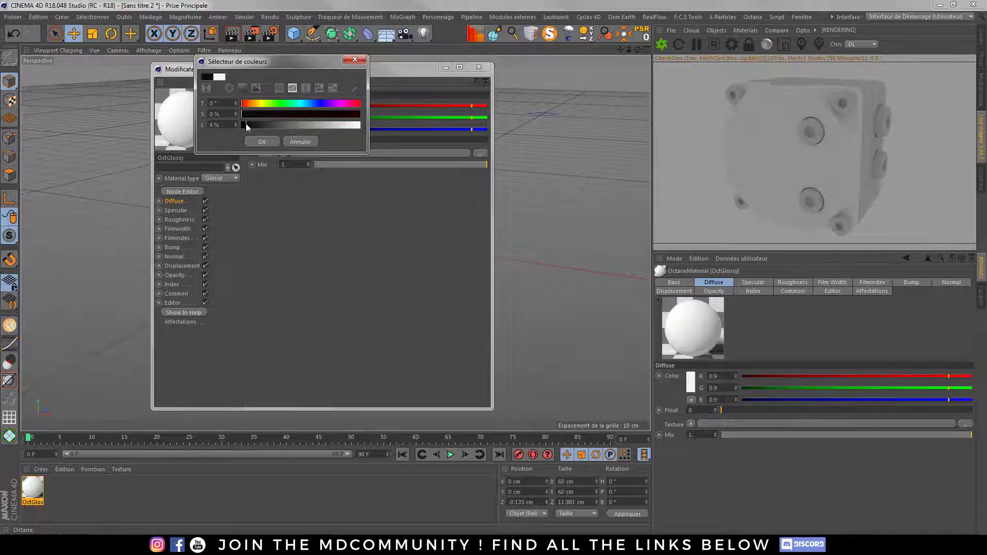
pyautogui.click(261, 141)
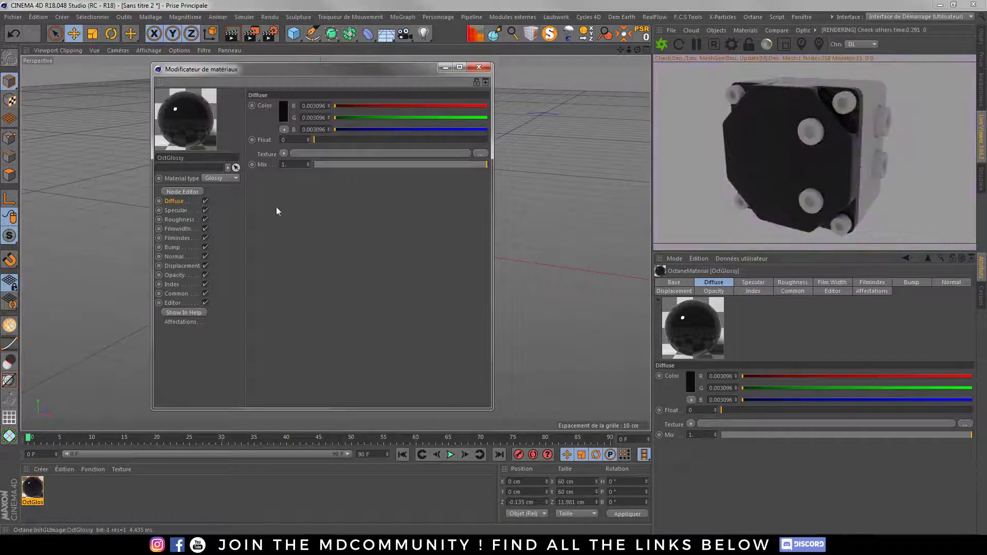
pyautogui.click(181, 220)
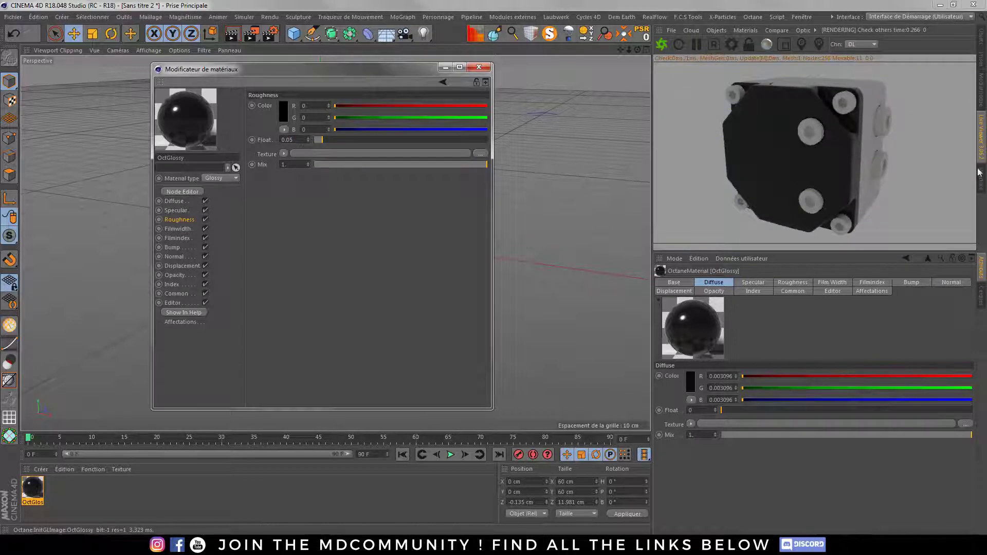
pyautogui.click(480, 68)
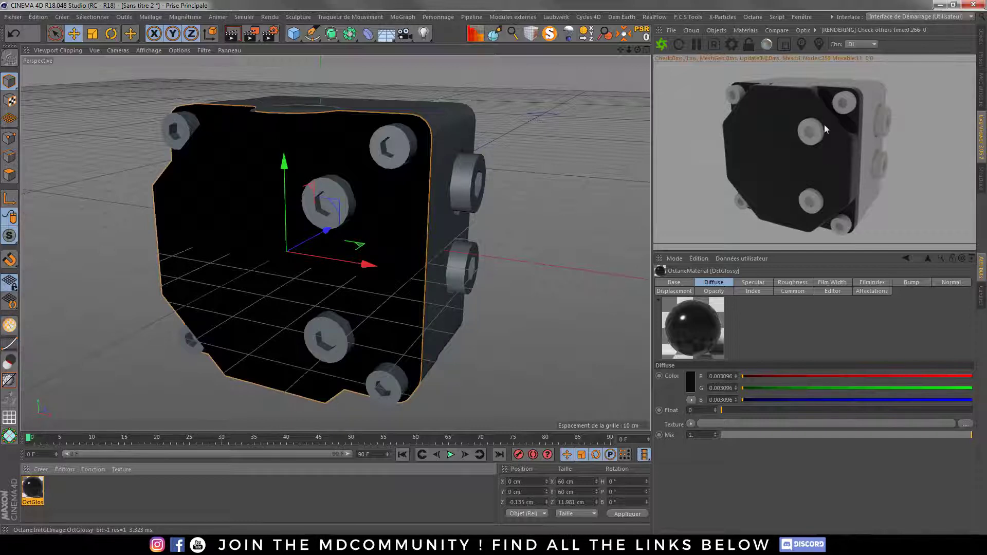
# Duplicate the black glossy material as OctGlossy.1 and lower its index from 1.3 to 1
pyautogui.keyDown('ctrl'); pyautogui.moveTo(51, 489); pyautogui.dragTo(75, 495); pyautogui.keyUp('ctrl')
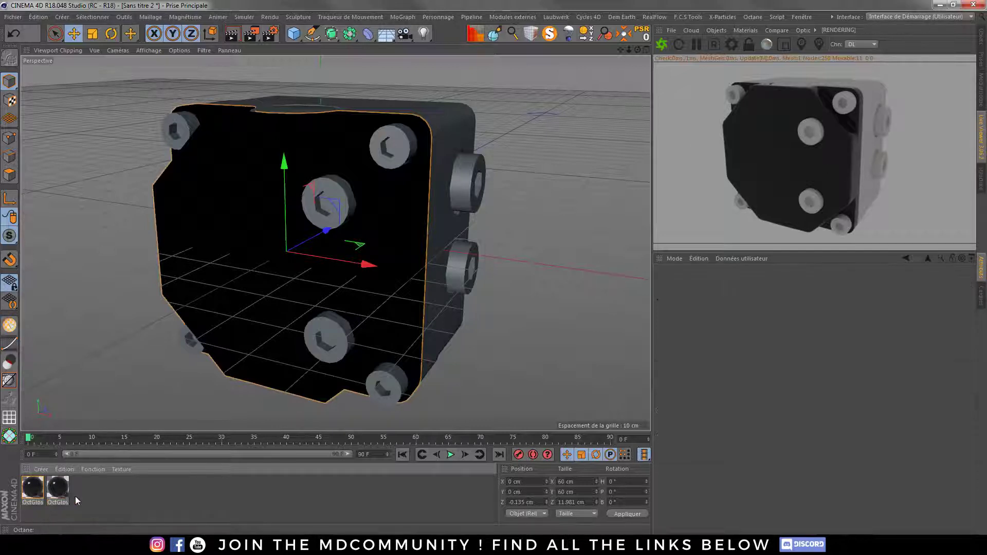
pyautogui.doubleClick(64, 492)
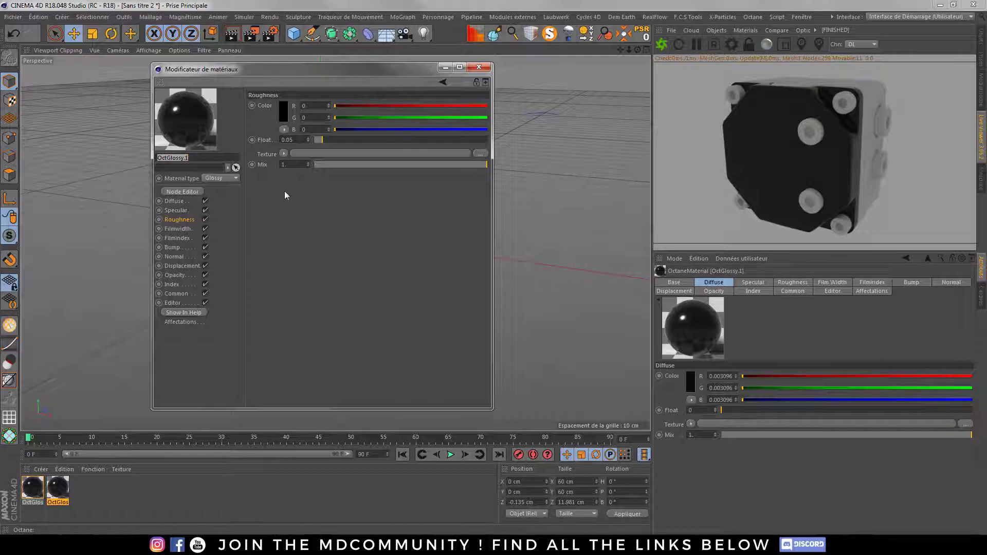
pyautogui.click(183, 283)
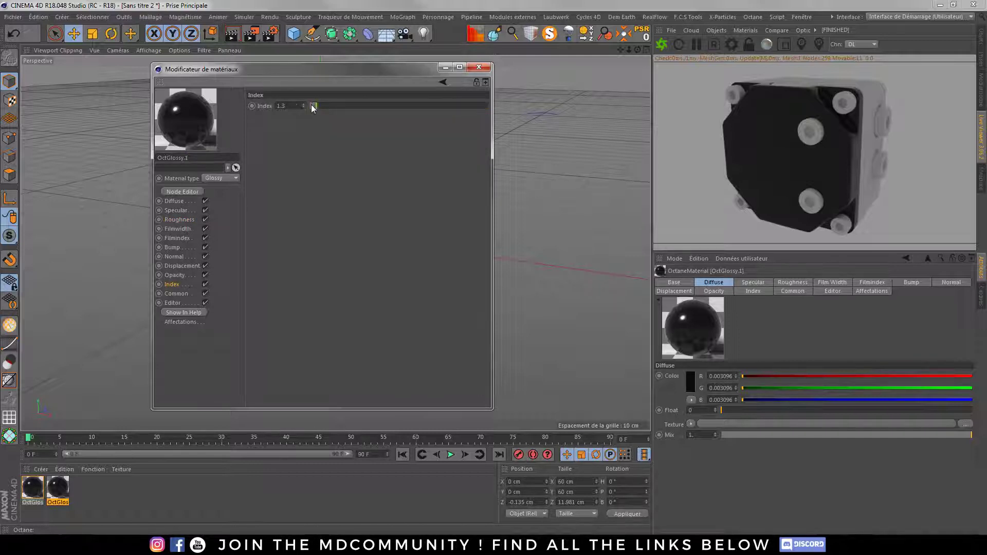
pyautogui.moveTo(311, 107); pyautogui.dragTo(274, 112)
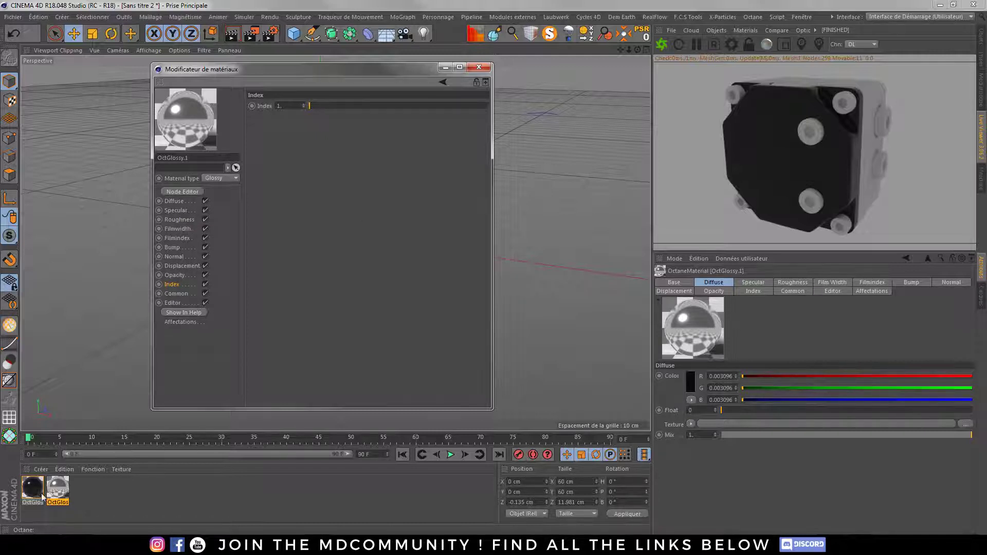
# Set OctGlossy.1's roughness to 0.1 and close the Material Editor
pyautogui.click(177, 201)
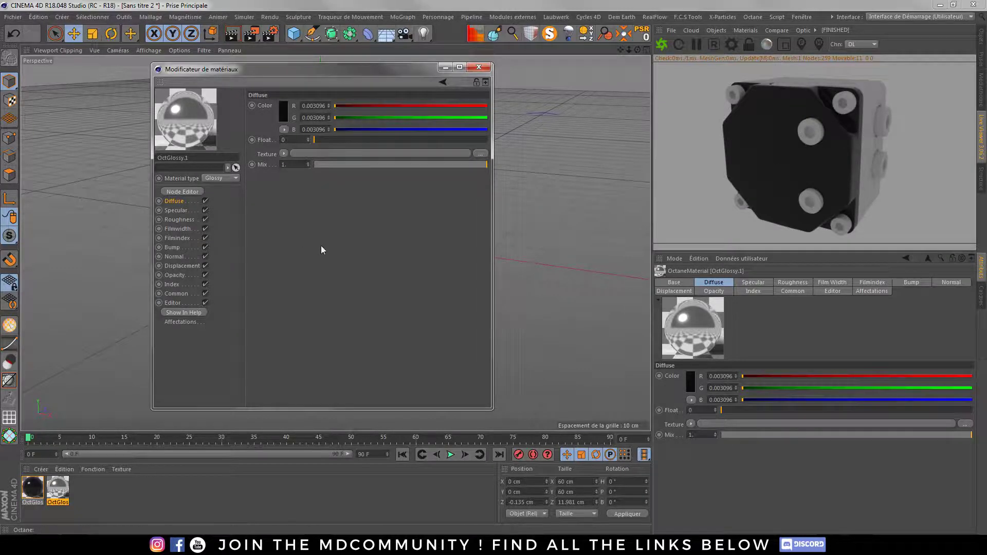
pyautogui.click(179, 220)
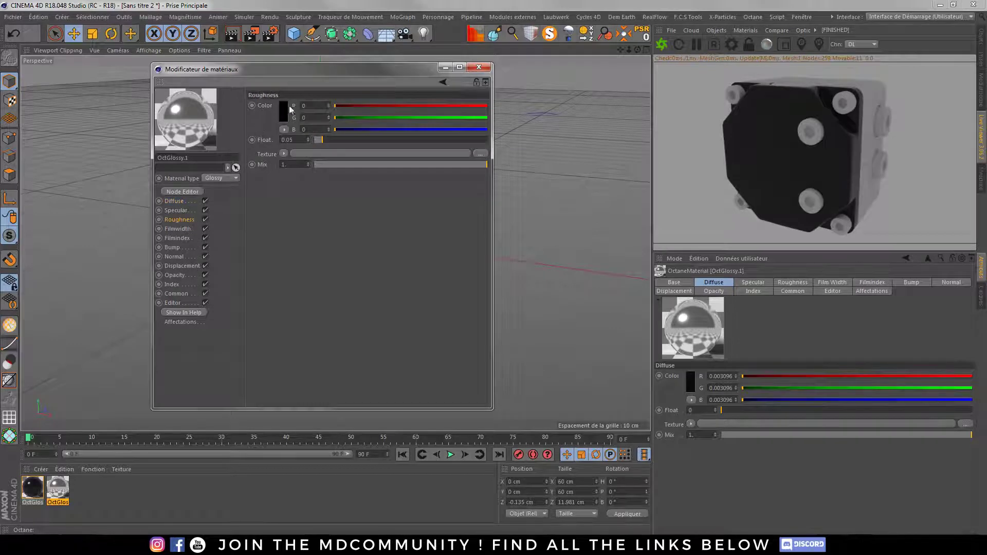
pyautogui.press('BackSpace')
pyautogui.press('BackSpace')
pyautogui.write('1')
pyautogui.press('Return')
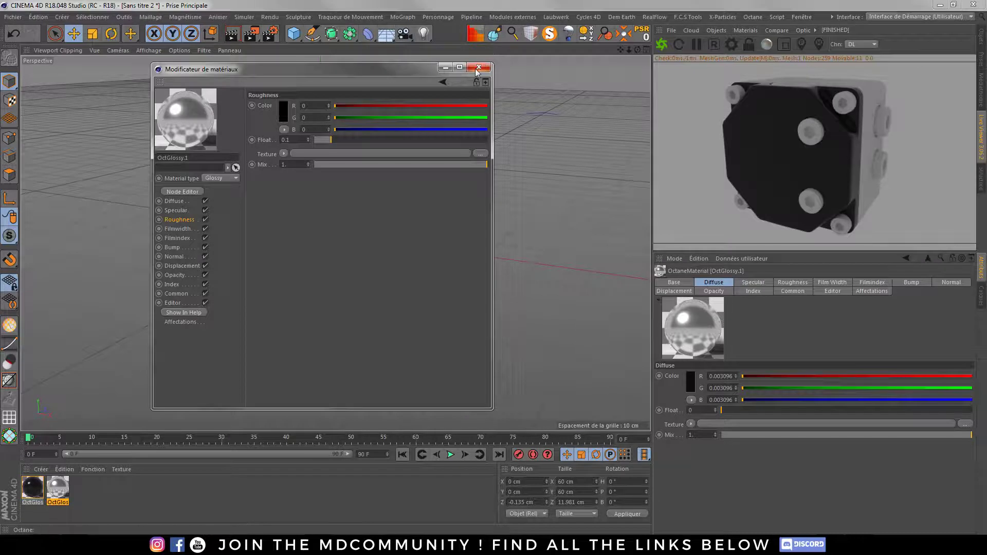
pyautogui.click(479, 67)
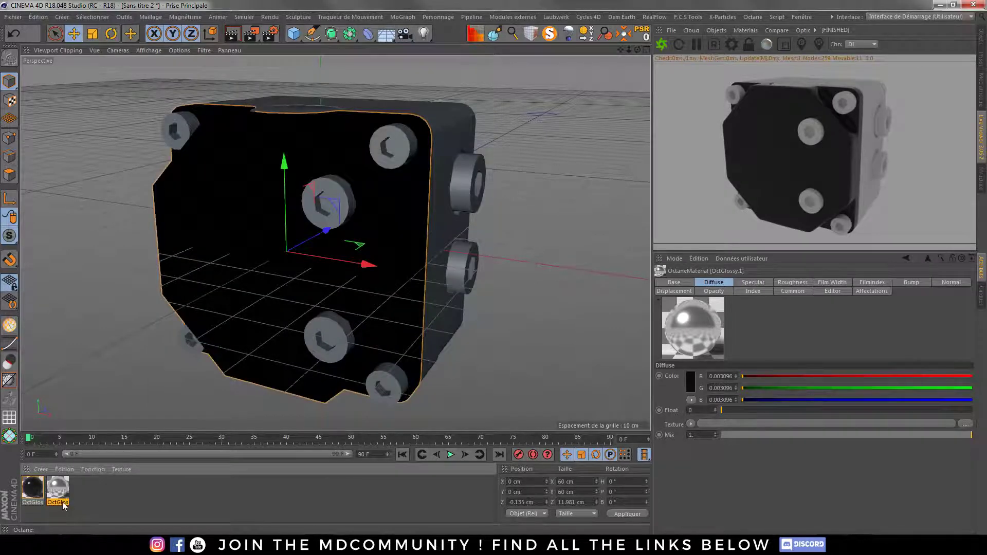
# Delete the two existing PXL+DIRT objects and hide the live render's info overlay
pyautogui.click(982, 44)
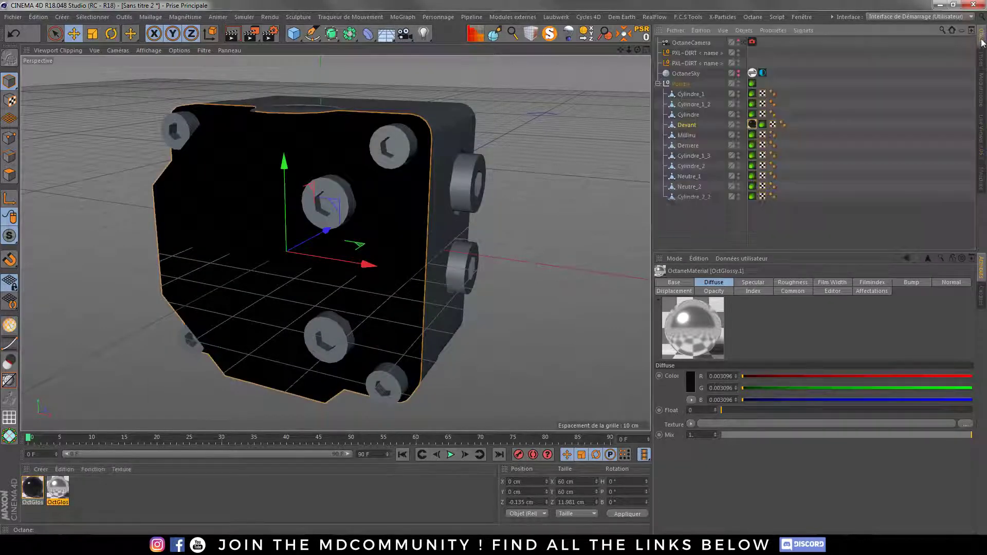
pyautogui.click(690, 63)
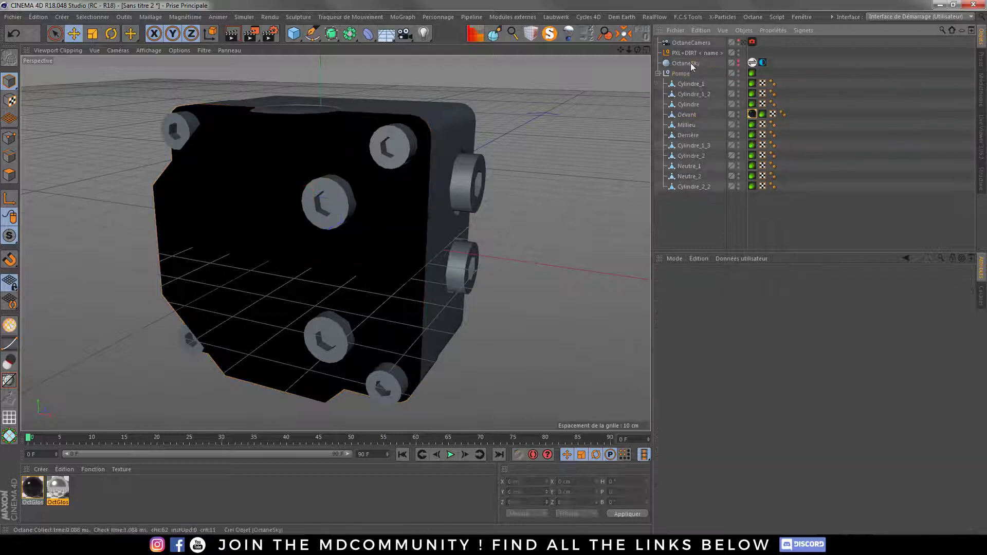
pyautogui.press('Delete')
pyautogui.click(658, 63)
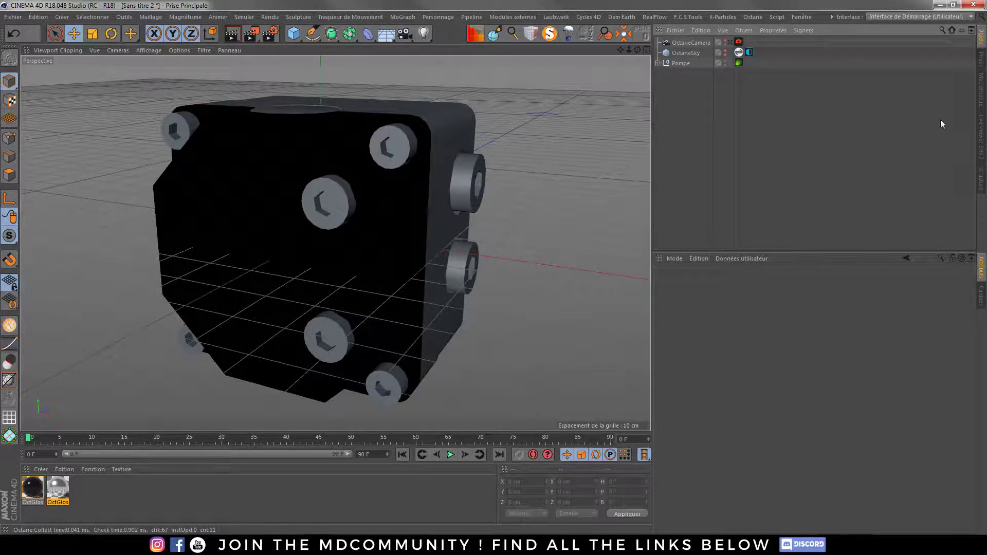
pyautogui.click(982, 130)
pyautogui.rightClick(899, 149)
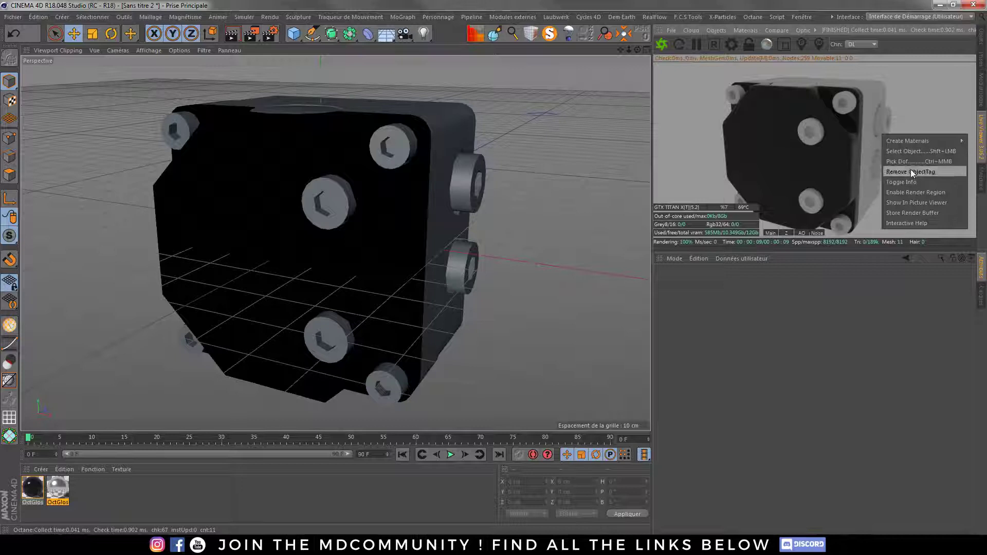
pyautogui.click(900, 185)
pyautogui.click(310, 285)
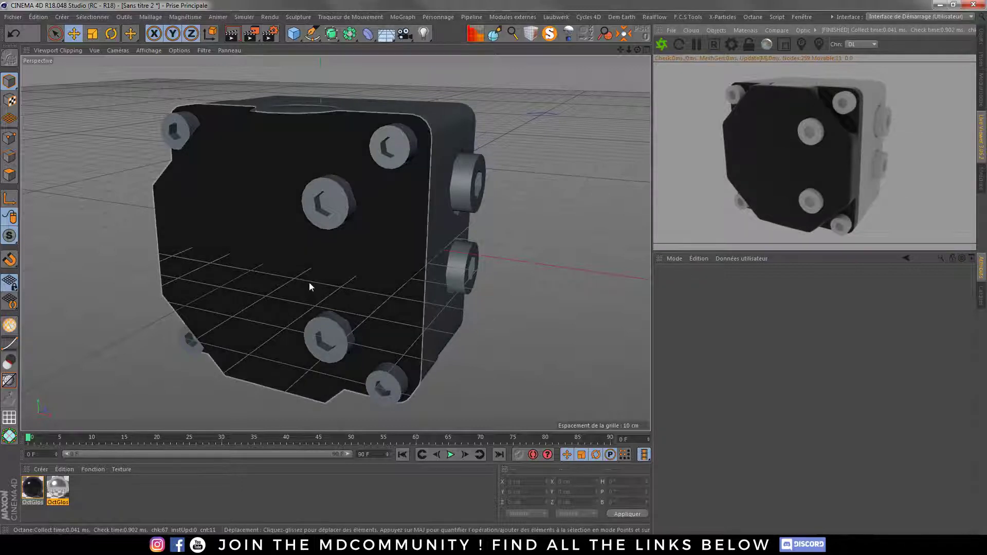
# Add a new PXL+DIRT object via the Commander search for 'pxl'
pyautogui.hotkey('shift', 'c')
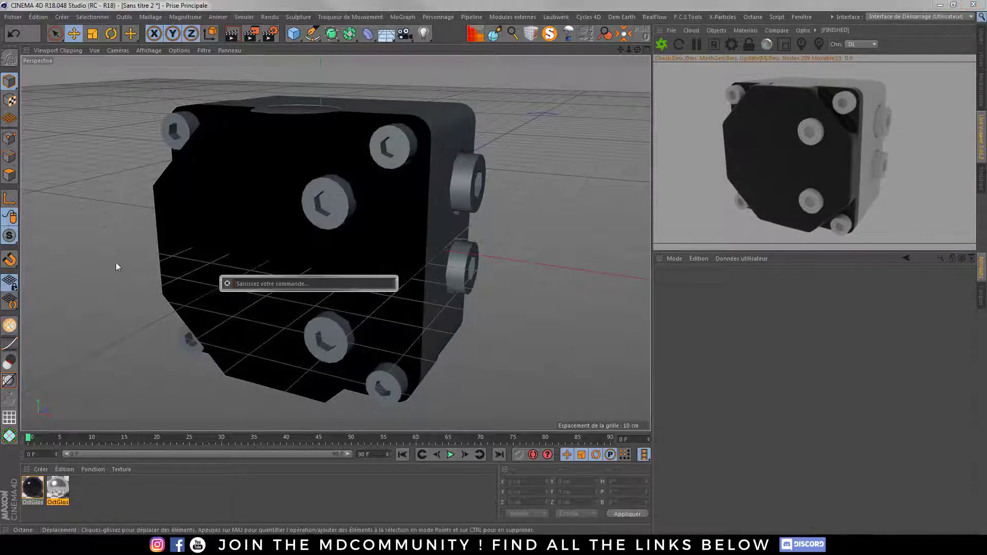
pyautogui.write('pxl')
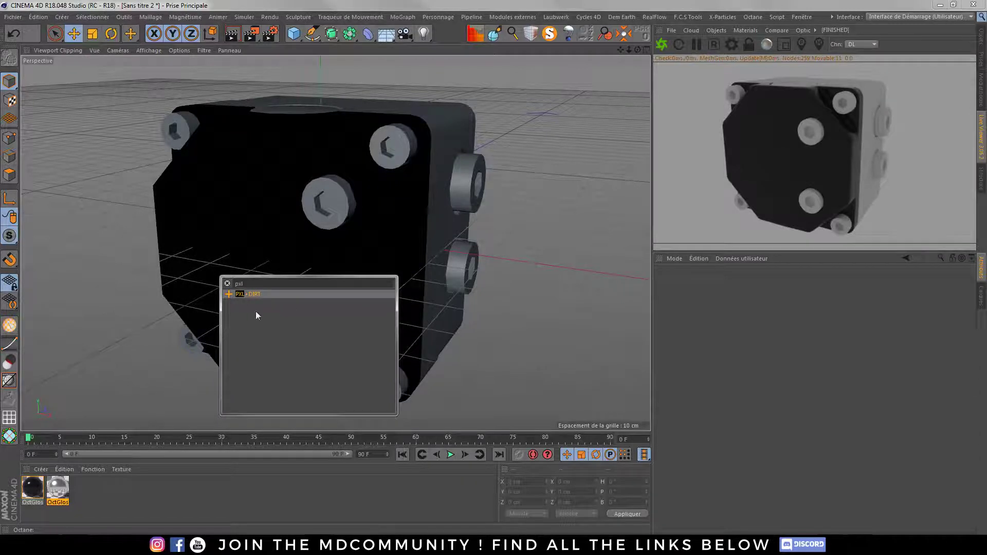
pyautogui.click(237, 294)
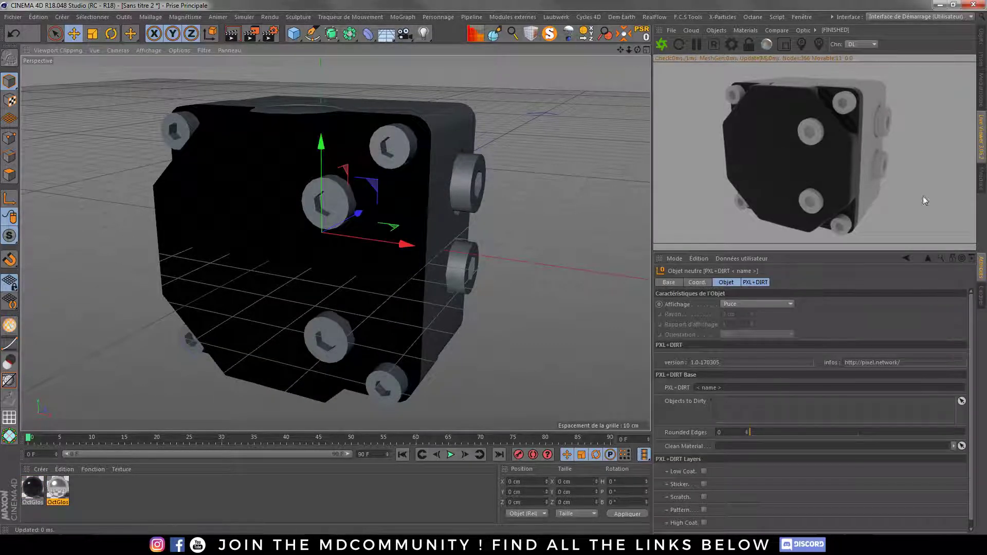
pyautogui.click(979, 41)
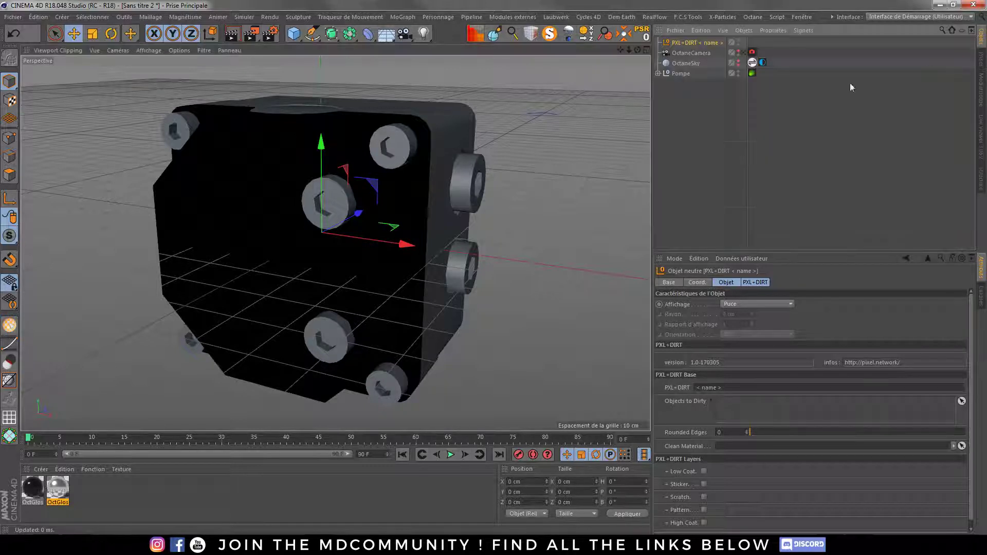
pyautogui.click(657, 73)
pyautogui.click(751, 116)
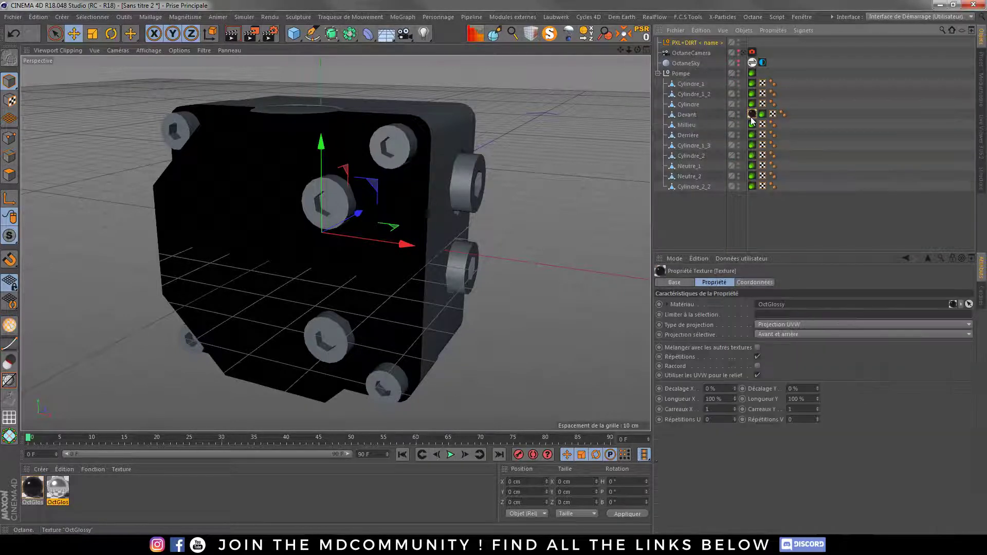
# Add Millieu to PXL+DIRT's Objects to Dirty and set OctGlossy as the Clean Material
pyautogui.click(688, 44)
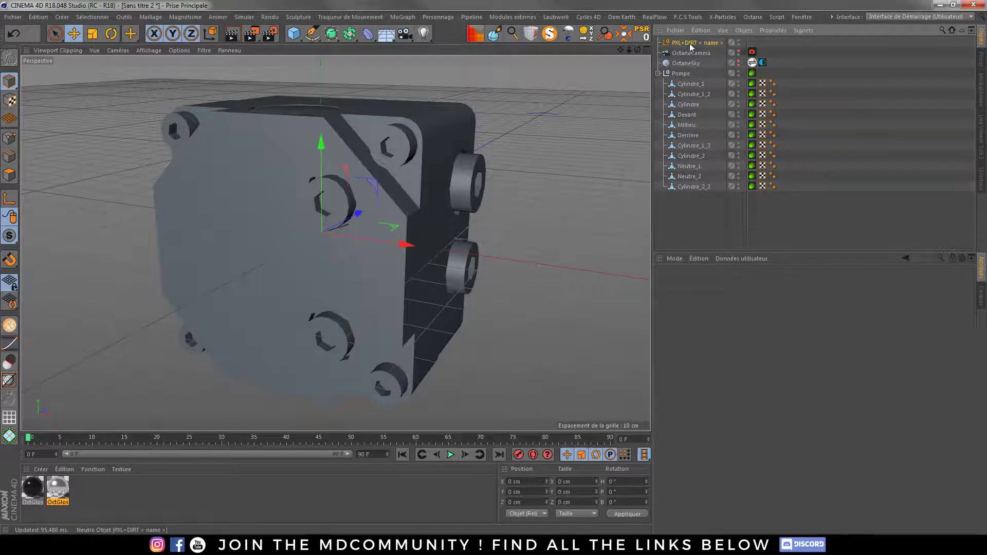
pyautogui.moveTo(685, 128); pyautogui.dragTo(792, 361)
pyautogui.moveTo(743, 408); pyautogui.dragTo(735, 411)
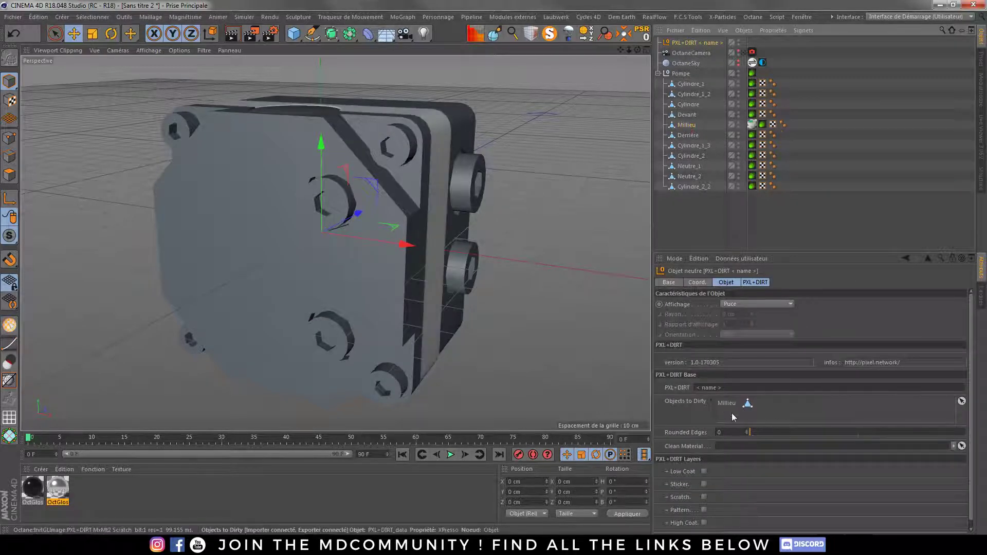
pyautogui.moveTo(754, 128); pyautogui.dragTo(783, 113)
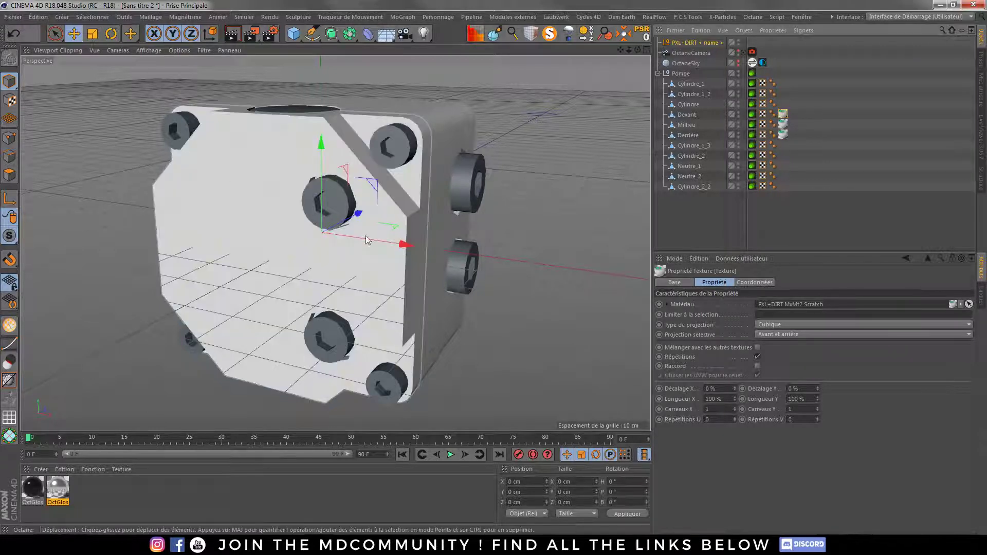
pyautogui.click(695, 42)
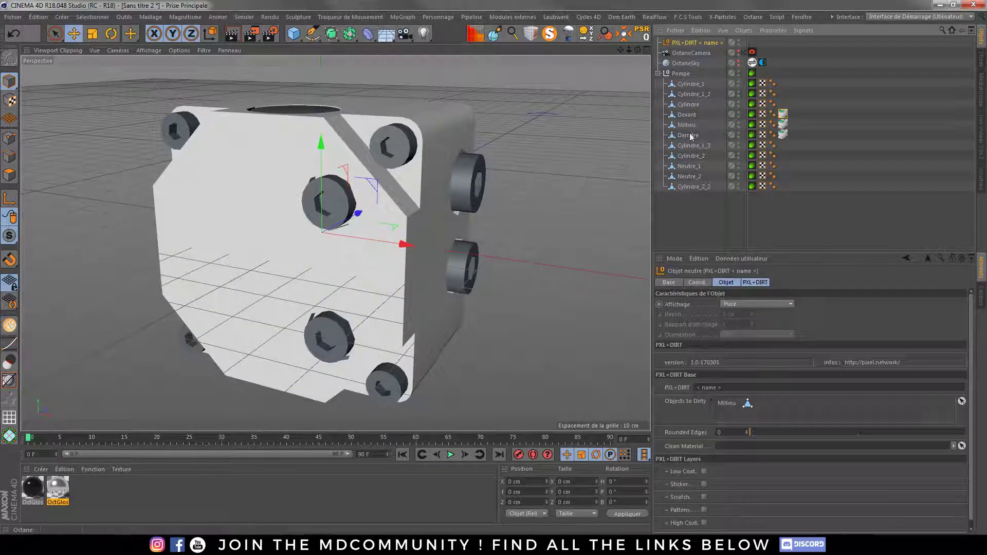
pyautogui.moveTo(692, 137); pyautogui.dragTo(730, 446)
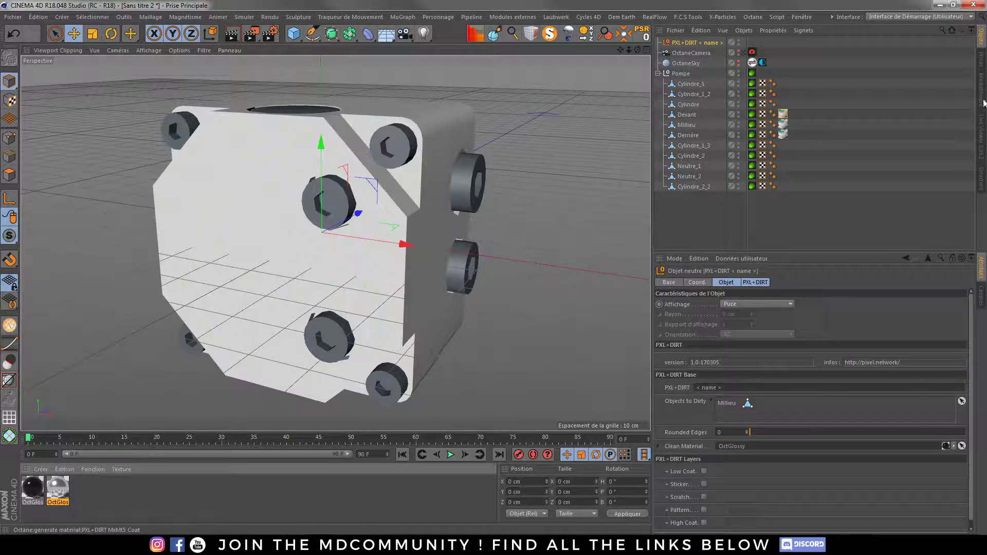
# Return to the Octane live render view and toggle its info overlay
pyautogui.click(981, 135)
pyautogui.rightClick(777, 129)
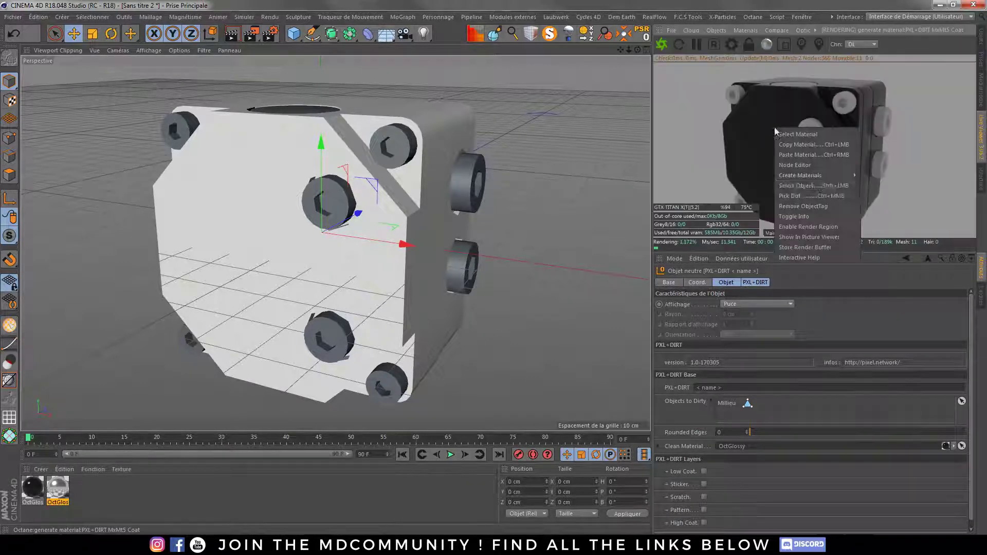
pyautogui.click(801, 214)
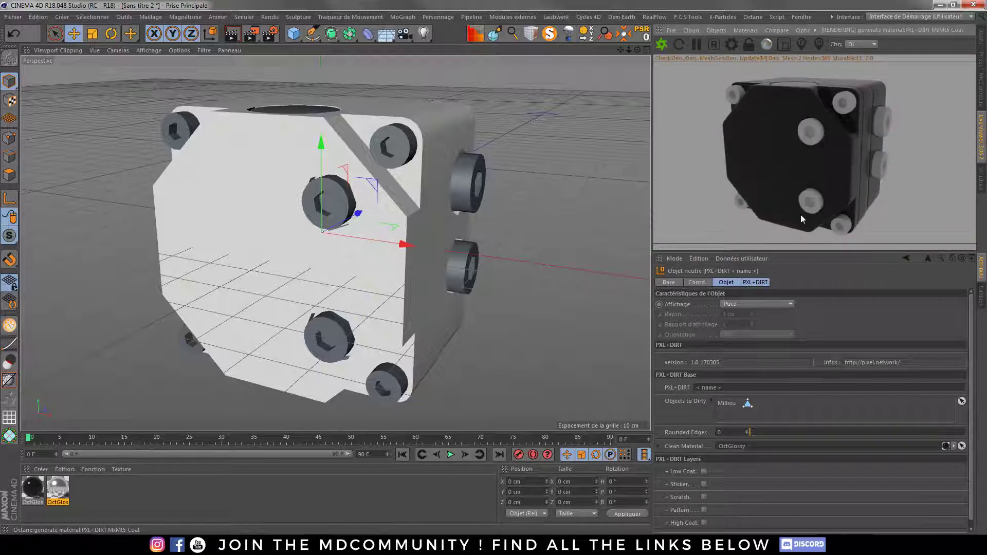
# Enable the Scratch, Low Coat and Pattern dirt layers in PXL+DIRT
pyautogui.click(704, 497)
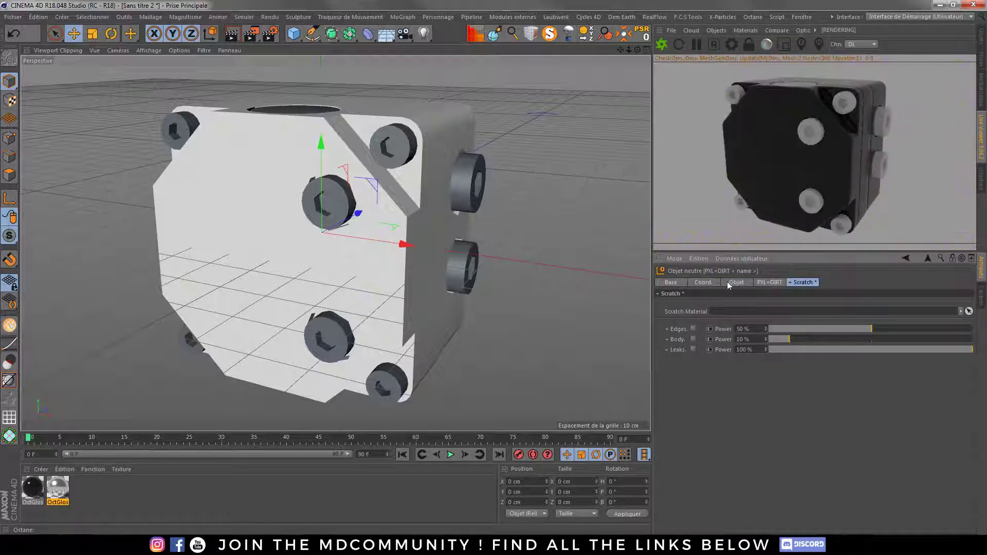
pyautogui.click(770, 283)
pyautogui.click(704, 420)
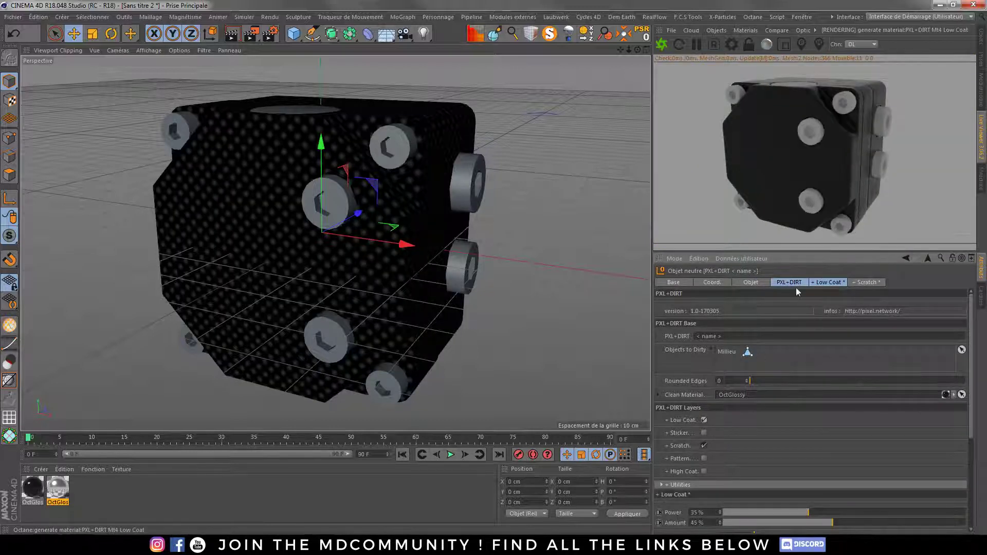
pyautogui.click(704, 459)
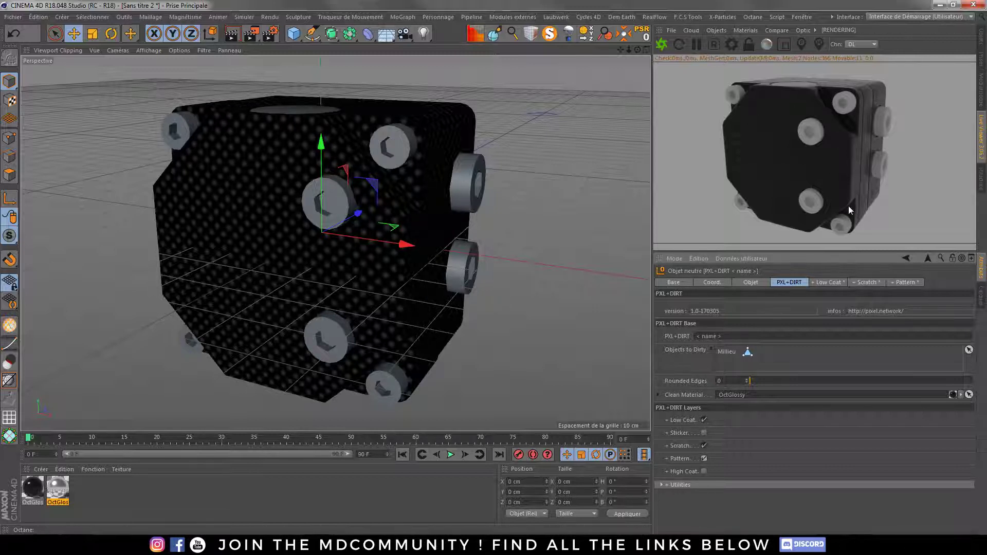
# Set Low Coat Power to ~51%, Amount to ~40%, Brightness 0.054374 and Index ~1.66
pyautogui.click(828, 282)
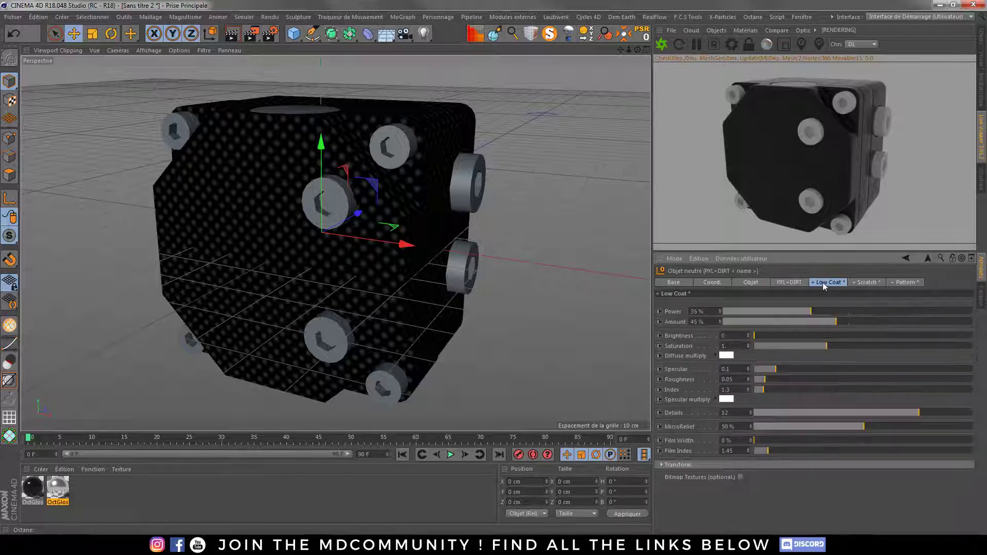
pyautogui.moveTo(817, 312); pyautogui.dragTo(856, 312)
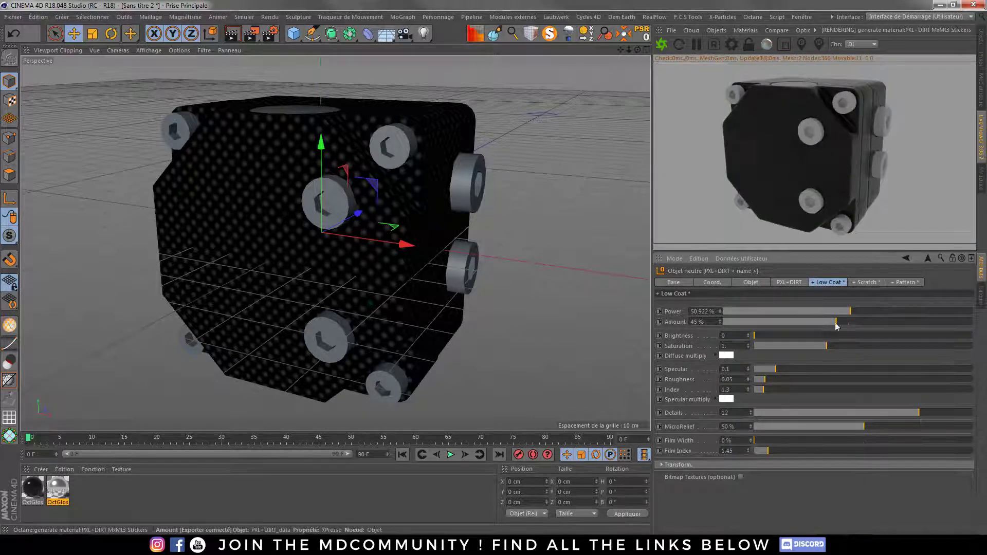
pyautogui.moveTo(836, 322); pyautogui.dragTo(823, 322)
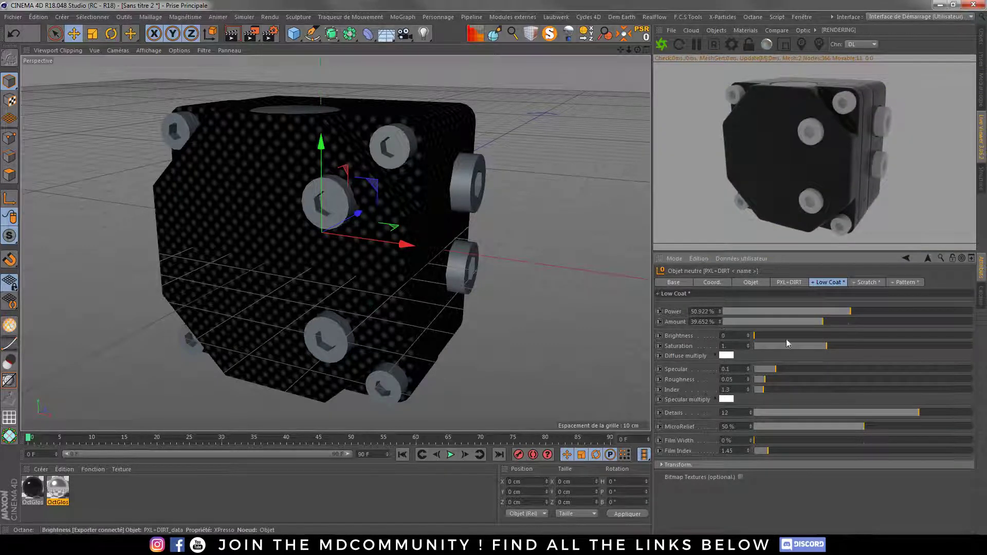
pyautogui.moveTo(754, 335); pyautogui.dragTo(774, 335)
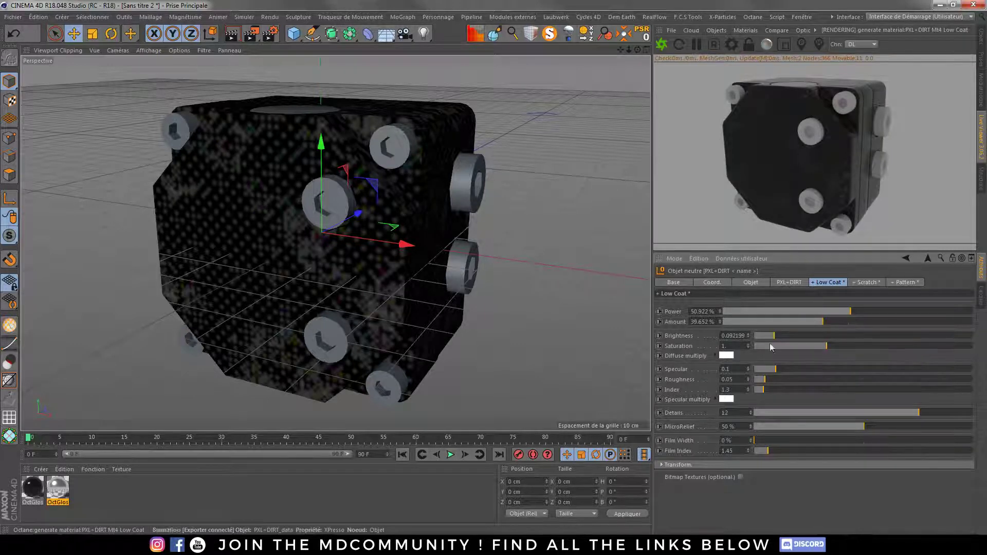
pyautogui.moveTo(774, 335); pyautogui.dragTo(766, 335)
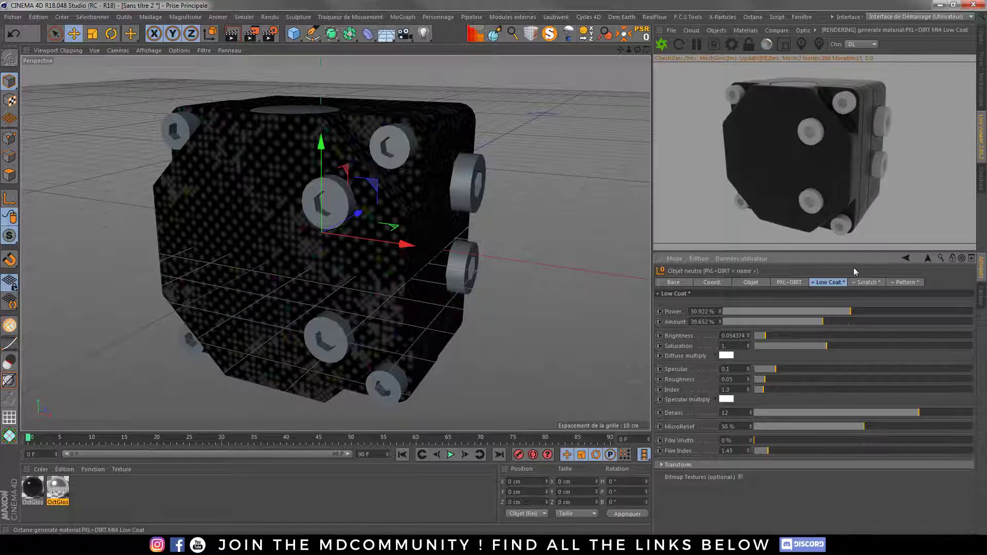
pyautogui.moveTo(771, 390); pyautogui.dragTo(775, 389)
# Use OctGlossy.1 as the Scratch Material, enable Edges scratches, and pause the live render
pyautogui.click(866, 282)
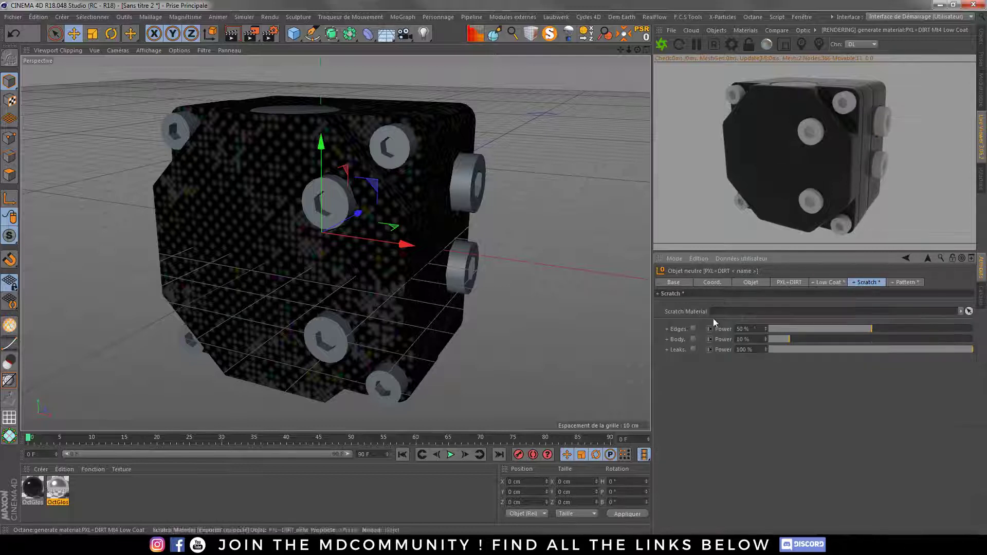
pyautogui.moveTo(60, 489); pyautogui.dragTo(720, 313)
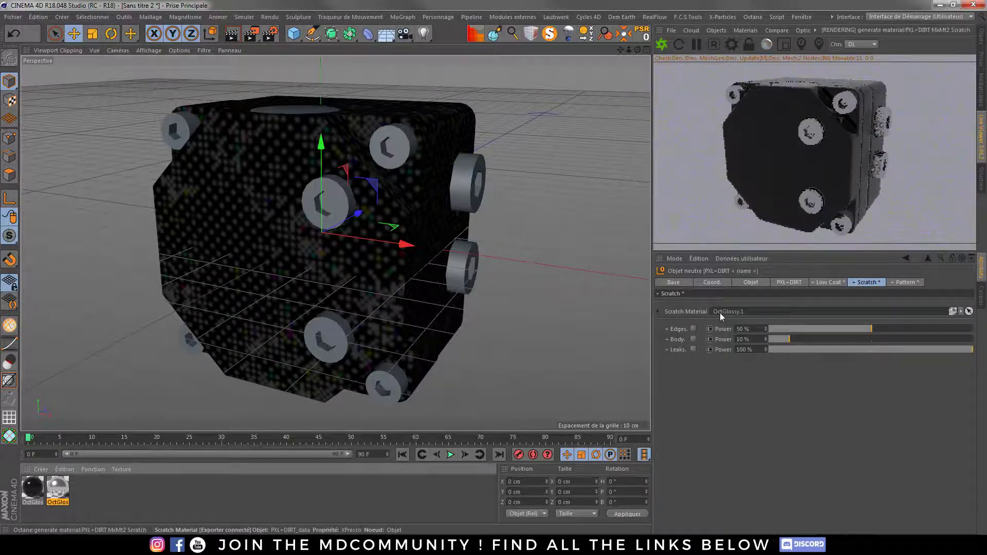
pyautogui.click(693, 329)
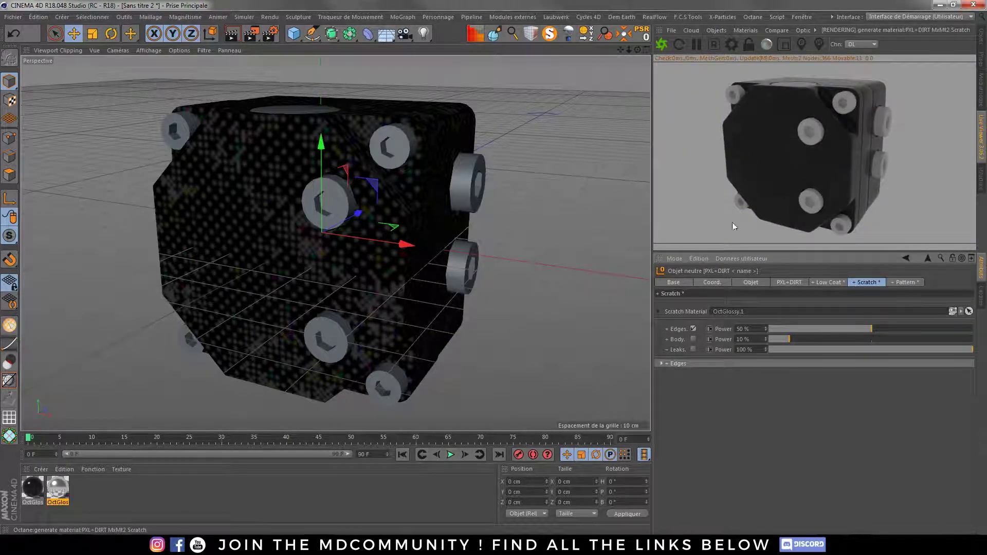
pyautogui.click(696, 43)
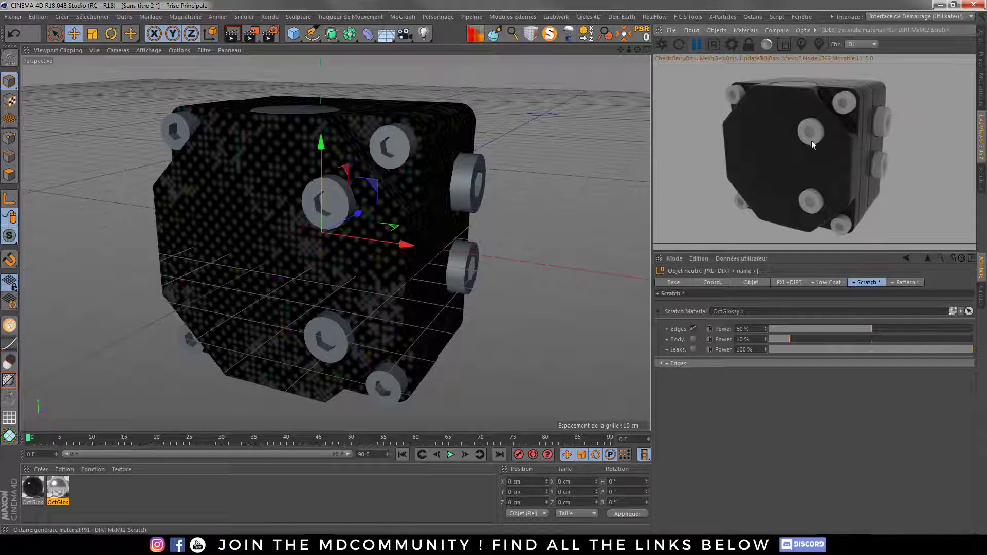
# View the Facebook group post's full-size pump photo, then expand Cinema 4D's Edges scratch settings
pyautogui.hotkey('alt', 'Tab')
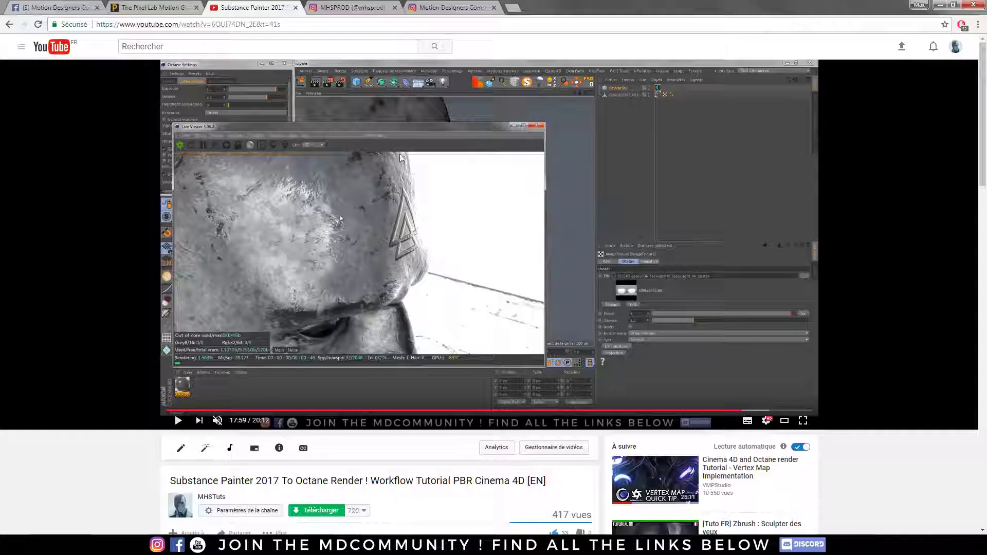
pyautogui.hotkey('ctrl', '1')
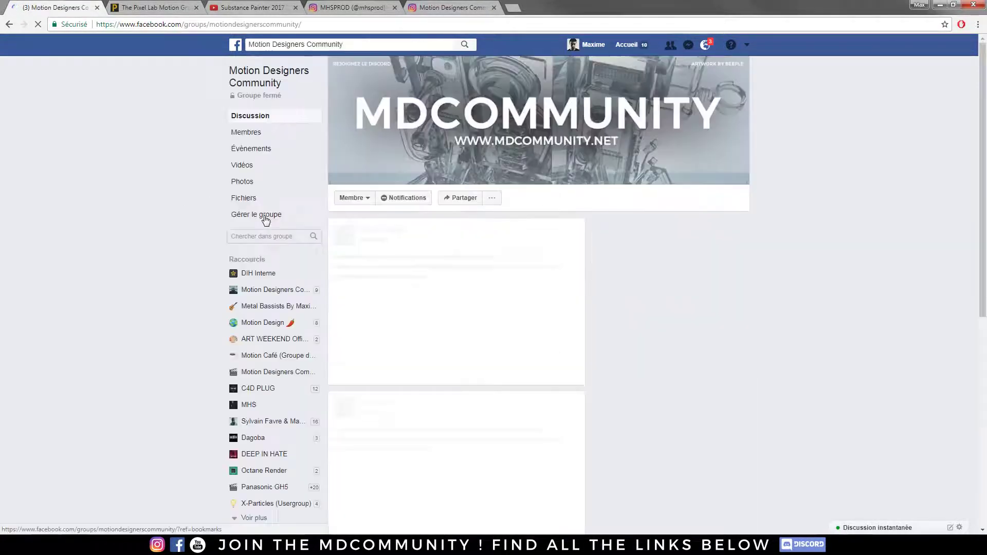
pyautogui.scroll(-15, 169, 249)
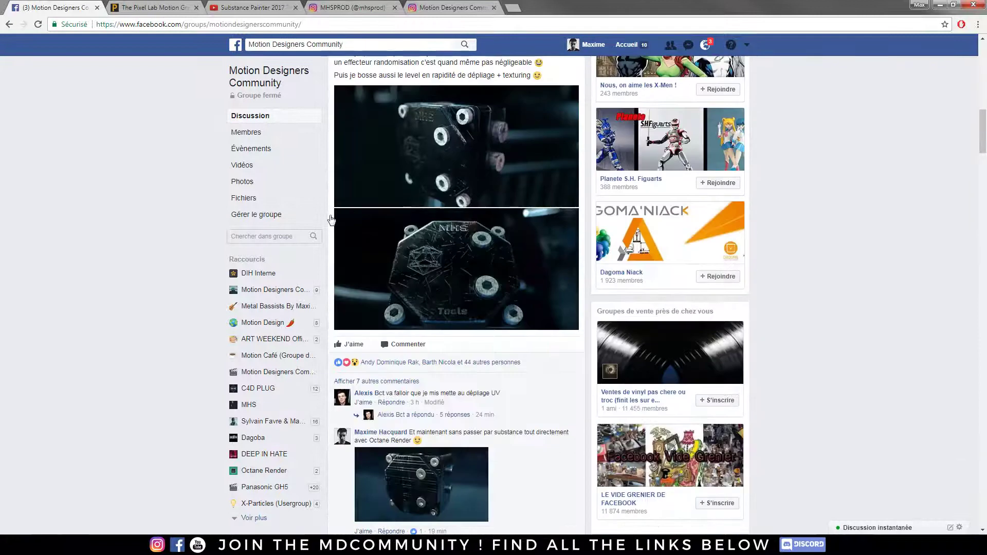
pyautogui.click(424, 163)
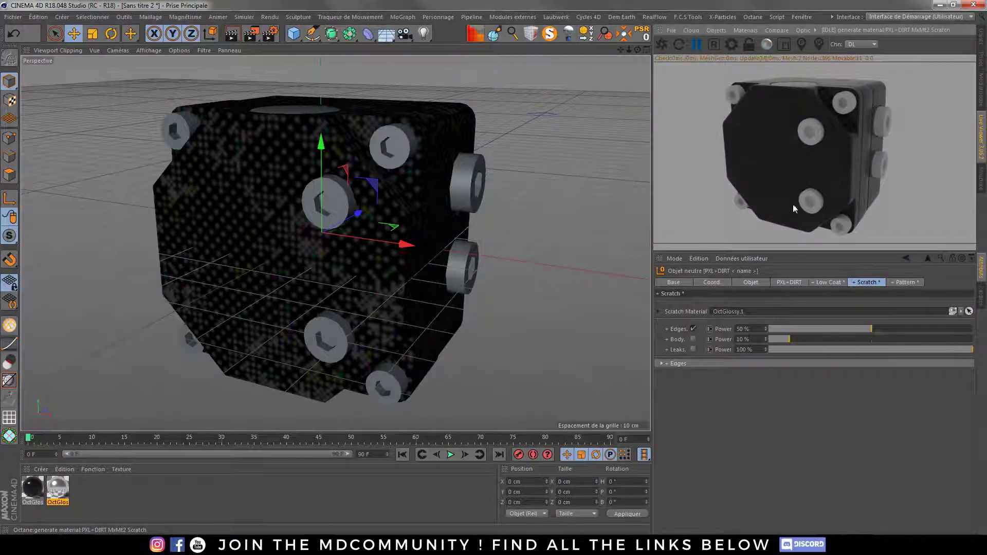
pyautogui.click(662, 364)
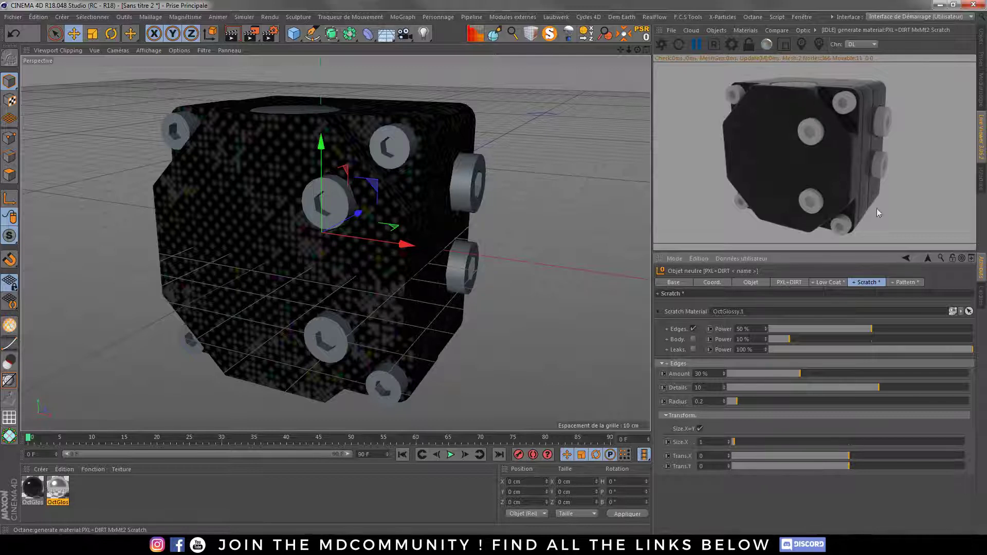
# Enable Leaks in the PXL+DIRT Scratch layer and restart the Octane preview render
pyautogui.click(693, 349)
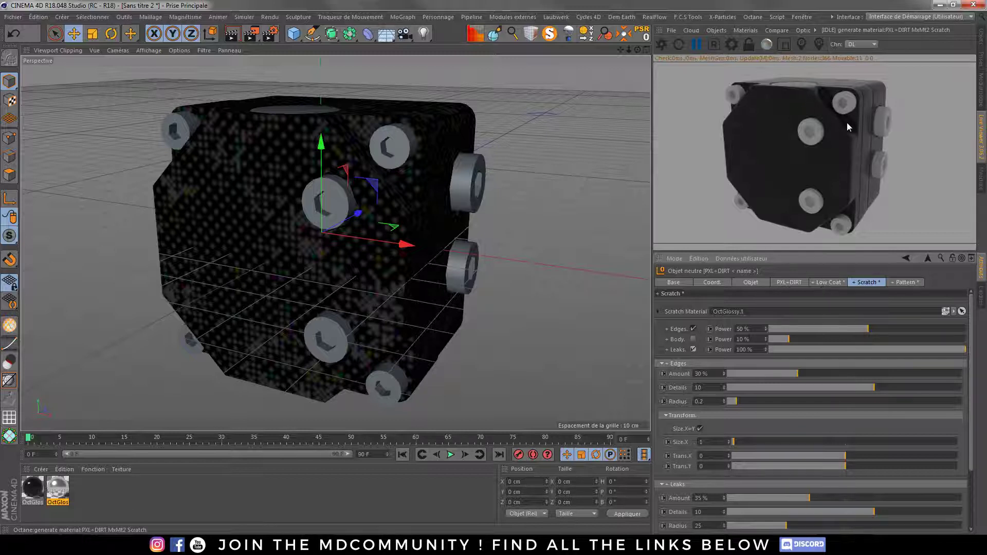
pyautogui.click(661, 43)
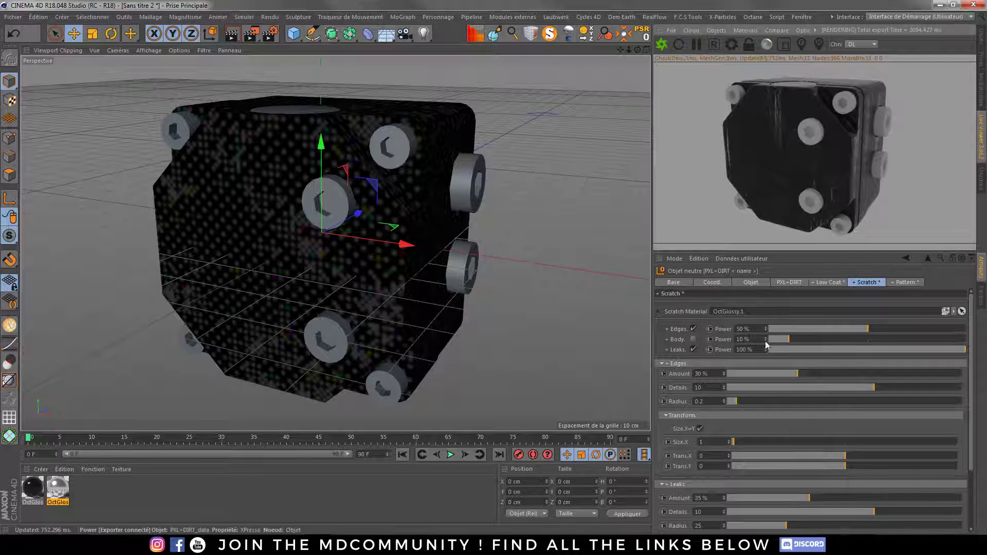
# Raise the leaks amount and set the Leaks Transform Size to 1.25
pyautogui.scroll(-3, 683, 474)
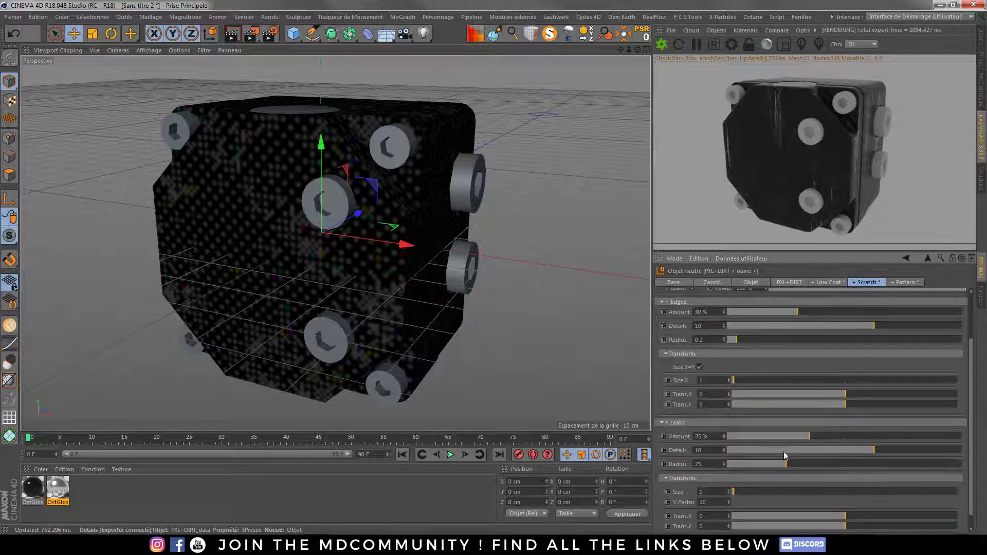
pyautogui.moveTo(805, 437); pyautogui.dragTo(837, 436)
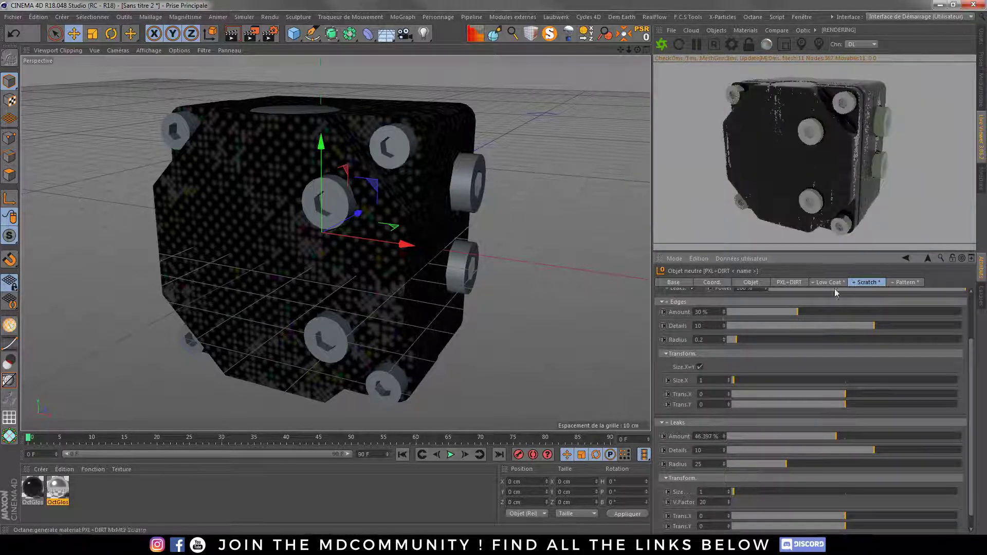
pyautogui.click(718, 492)
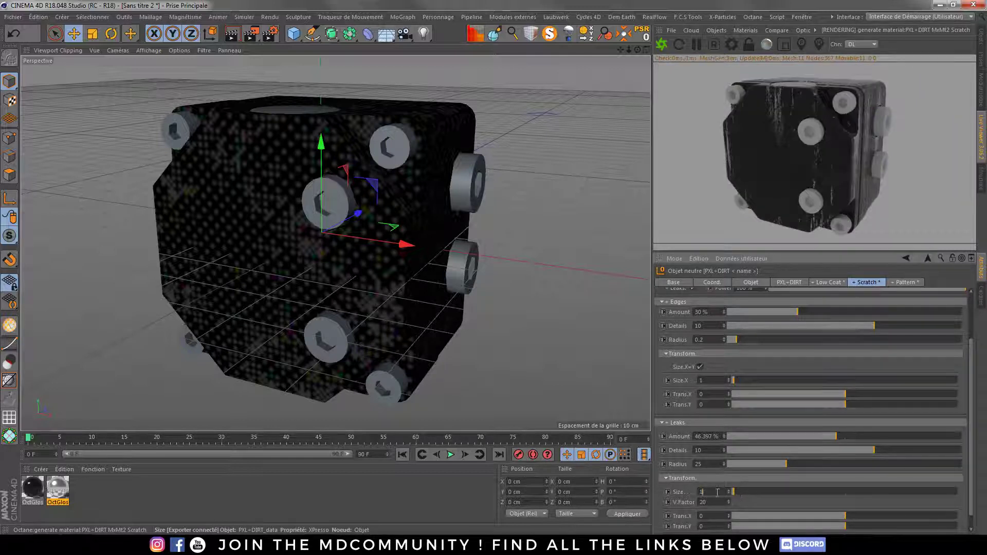
pyautogui.write('1.25')
pyautogui.press('Return')
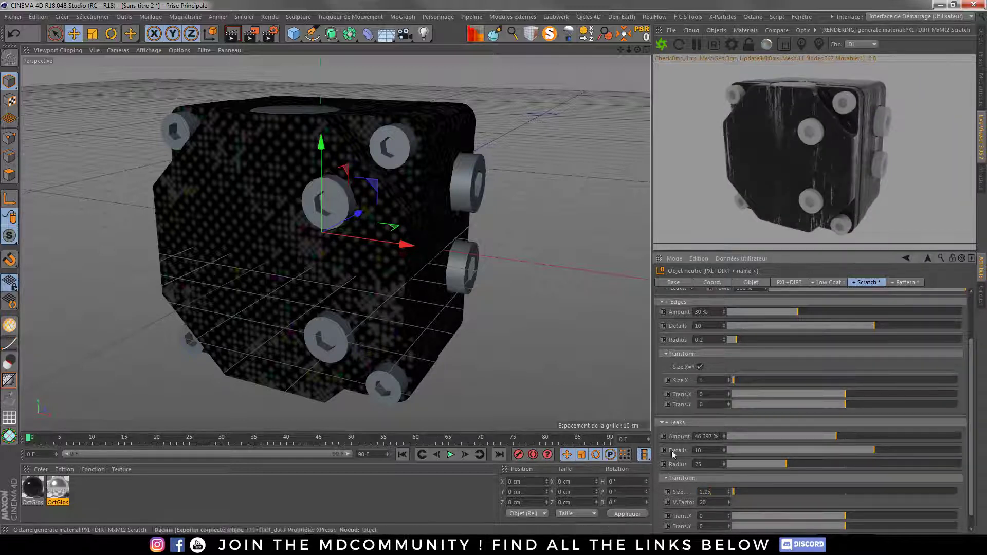
# Reset the leaks Trans.X offset to 0 and settle the leaks amount at about 30%
pyautogui.moveTo(846, 517); pyautogui.dragTo(830, 518)
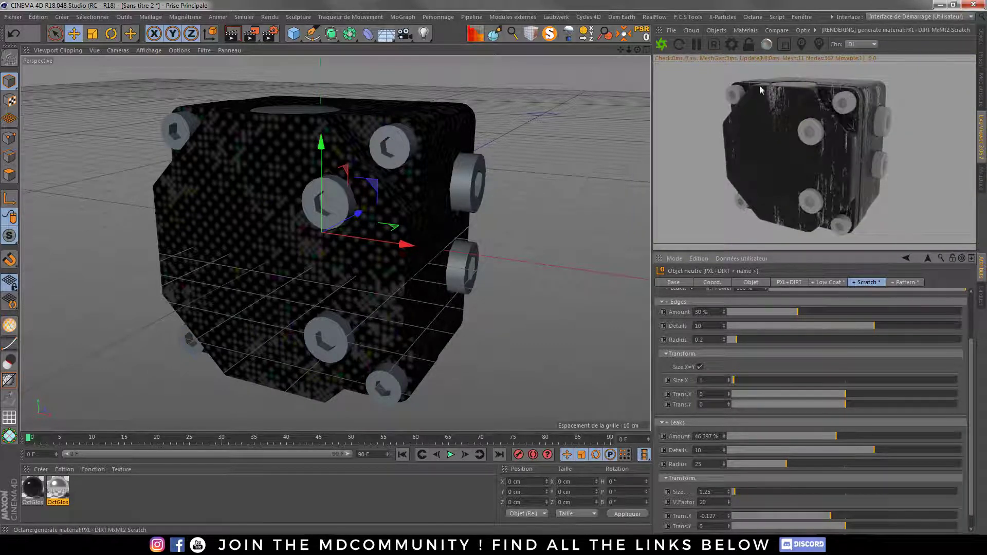
pyautogui.moveTo(828, 514); pyautogui.dragTo(872, 516)
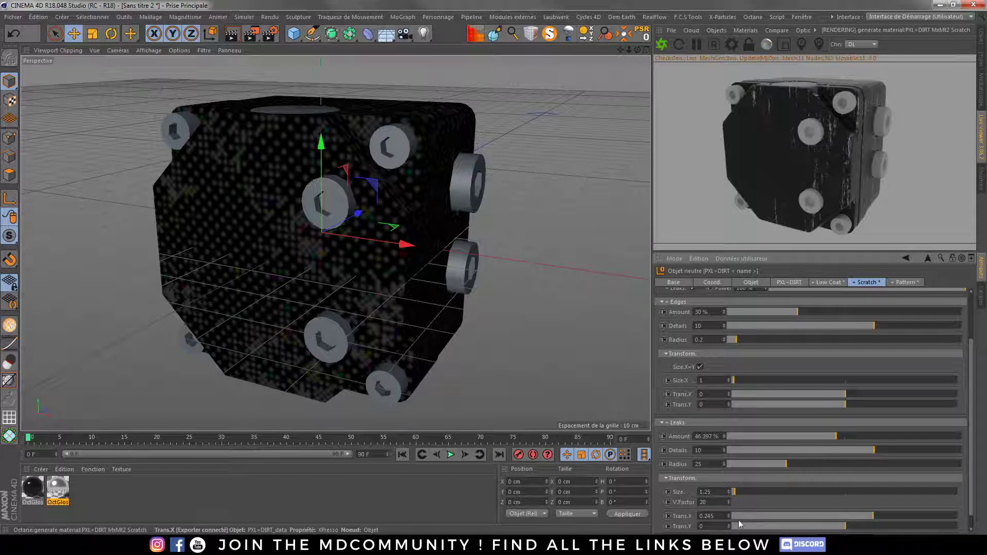
pyautogui.click(709, 516)
pyautogui.write('0')
pyautogui.press('Return')
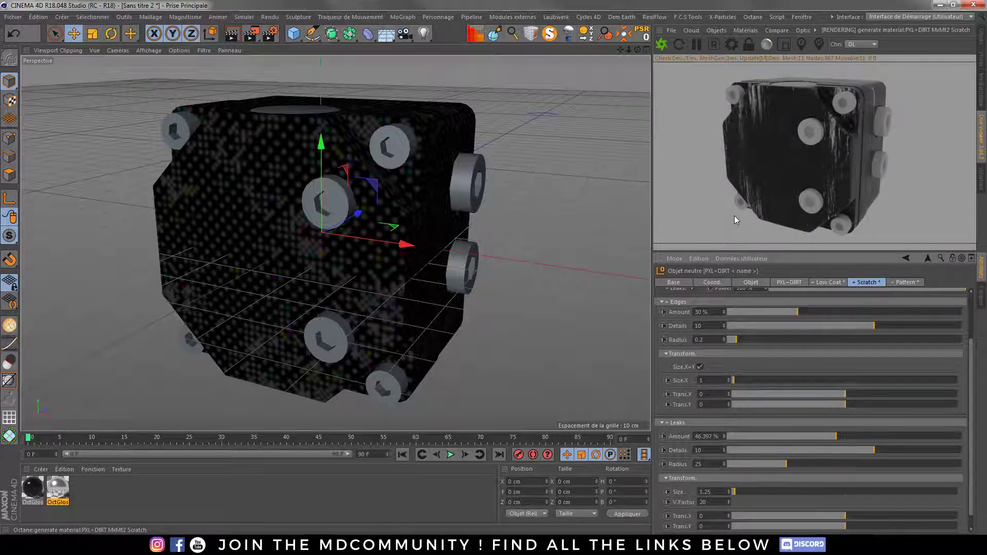
pyautogui.moveTo(836, 437); pyautogui.dragTo(790, 436)
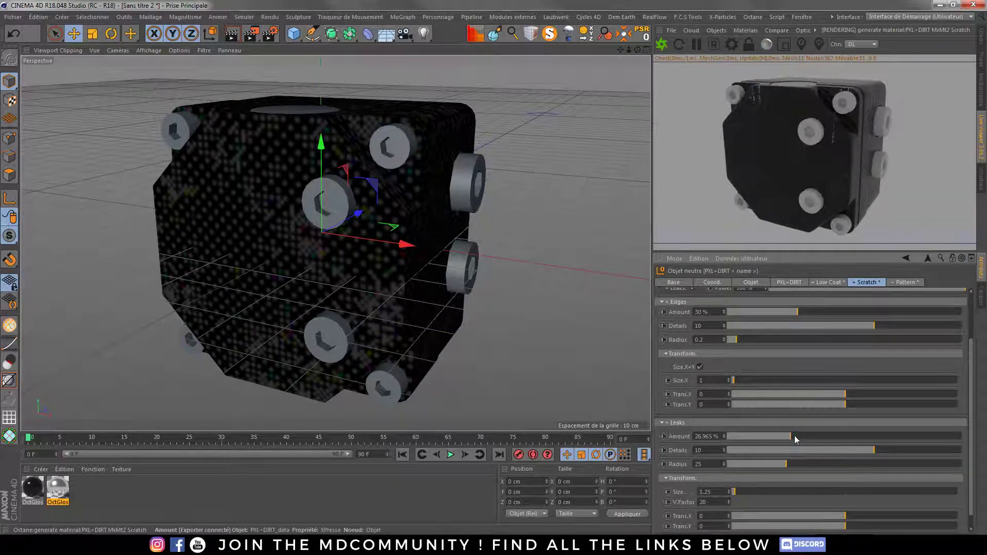
pyautogui.moveTo(792, 436); pyautogui.dragTo(798, 437)
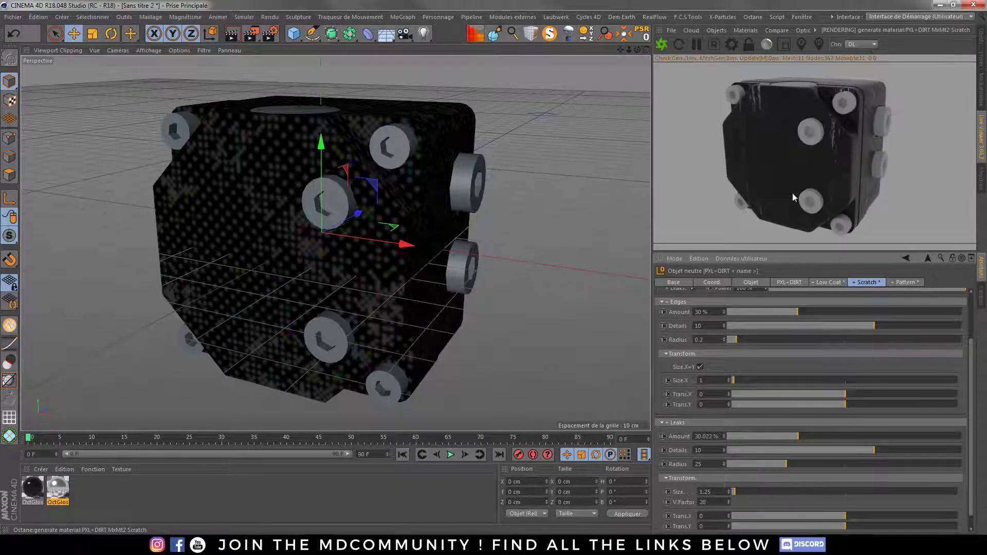
pyautogui.scroll(3, 694, 324)
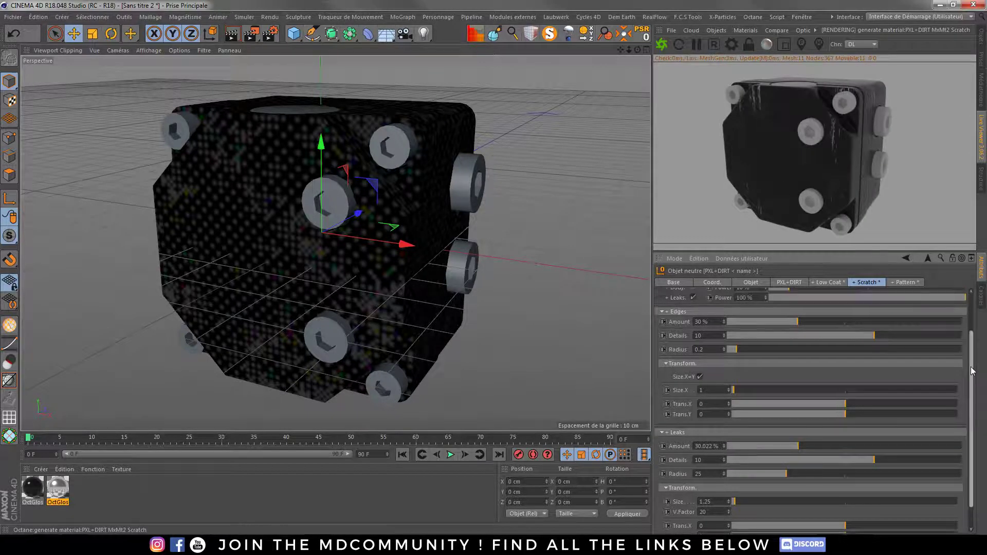
# Reopen the full-size render of the line-scratched pump cube from the group post's comment
pyautogui.click(693, 339)
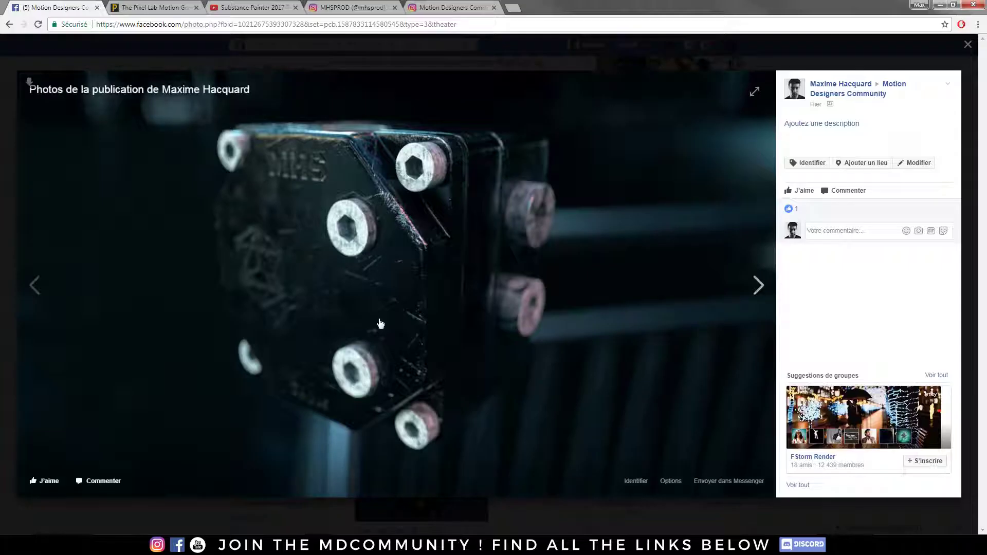
pyautogui.click(8, 264)
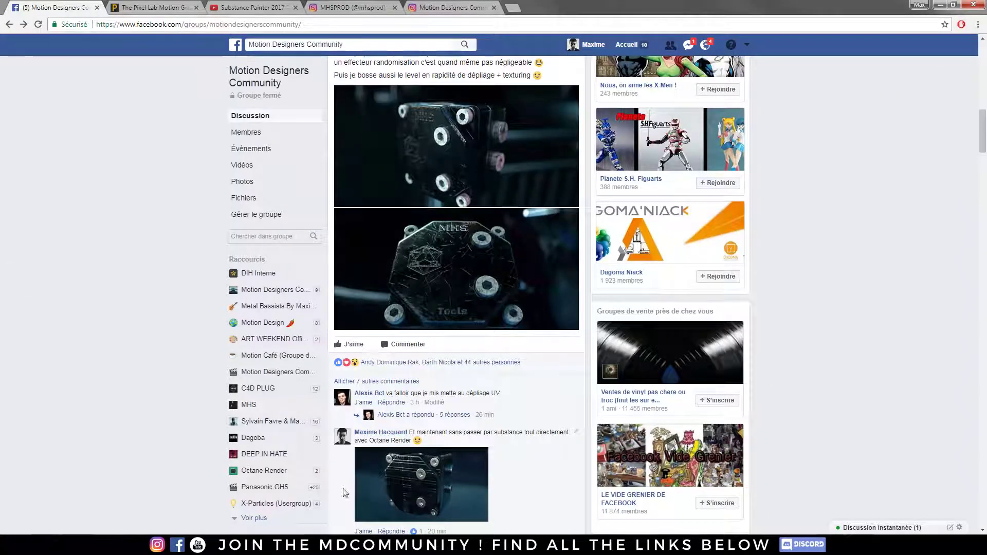
pyautogui.click(371, 491)
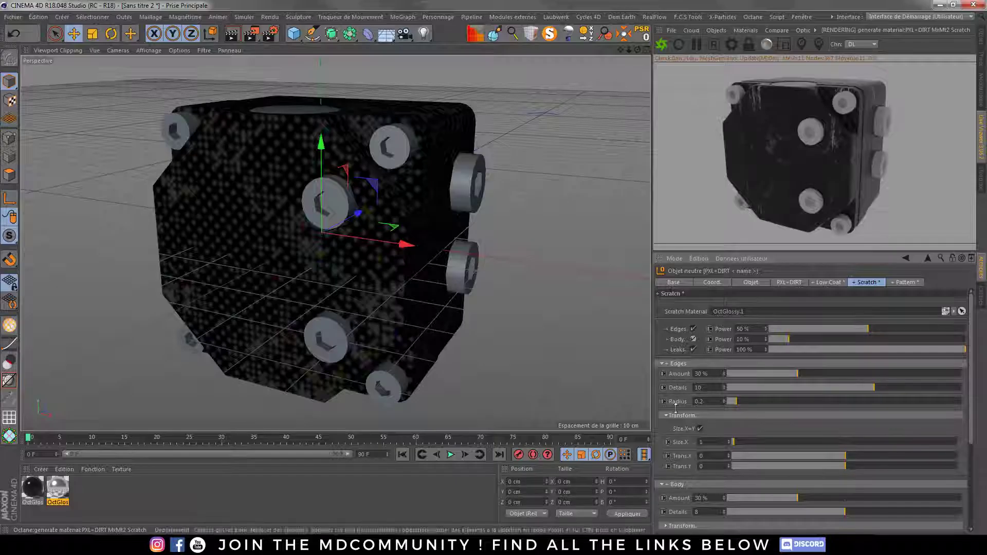
# In the PXL+DIRT Pattern tab, switch Shape from Hexagon to Lines
pyautogui.click(906, 282)
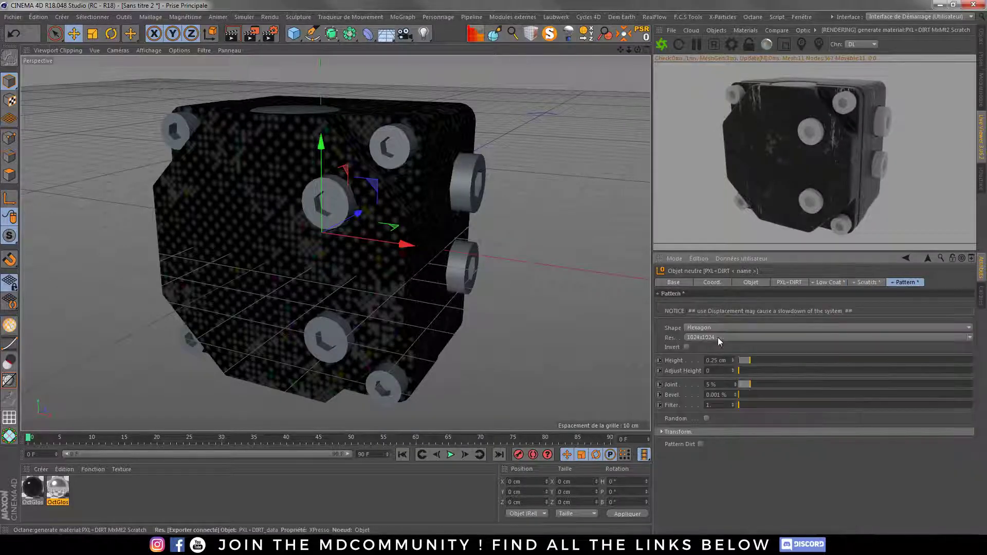
pyautogui.click(705, 329)
pyautogui.click(707, 370)
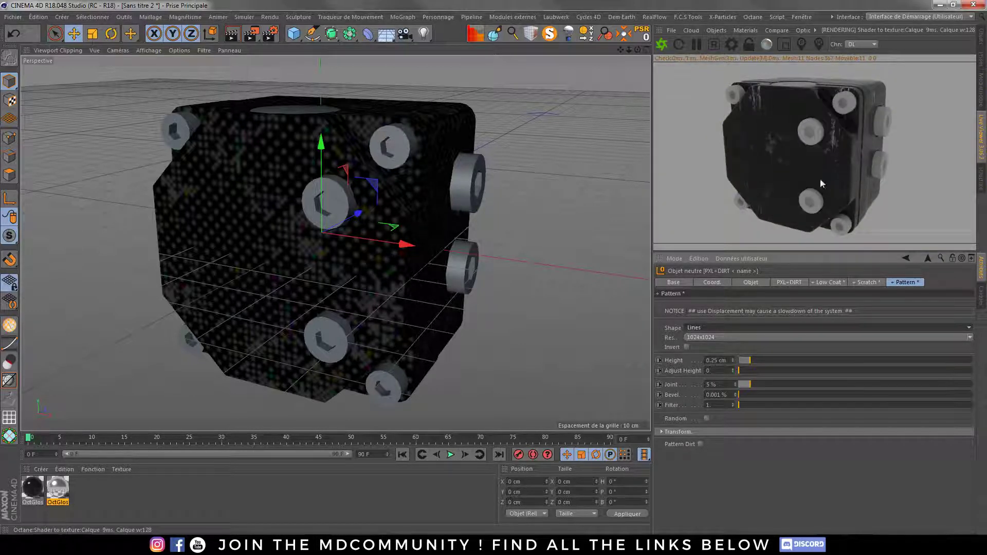
# Flip between the Octane Live Viewer and the Objects manager, ending on the object list
pyautogui.click(981, 39)
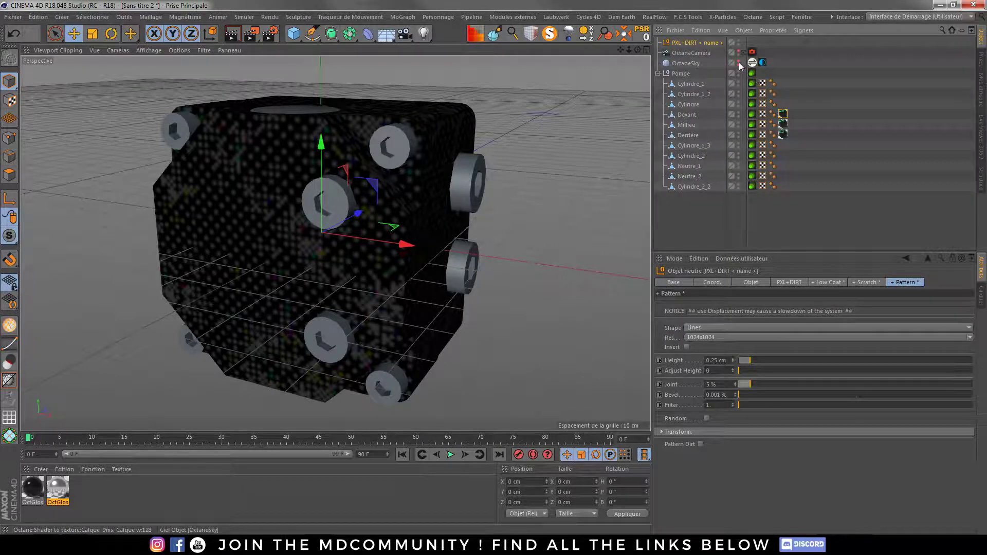
pyautogui.click(980, 133)
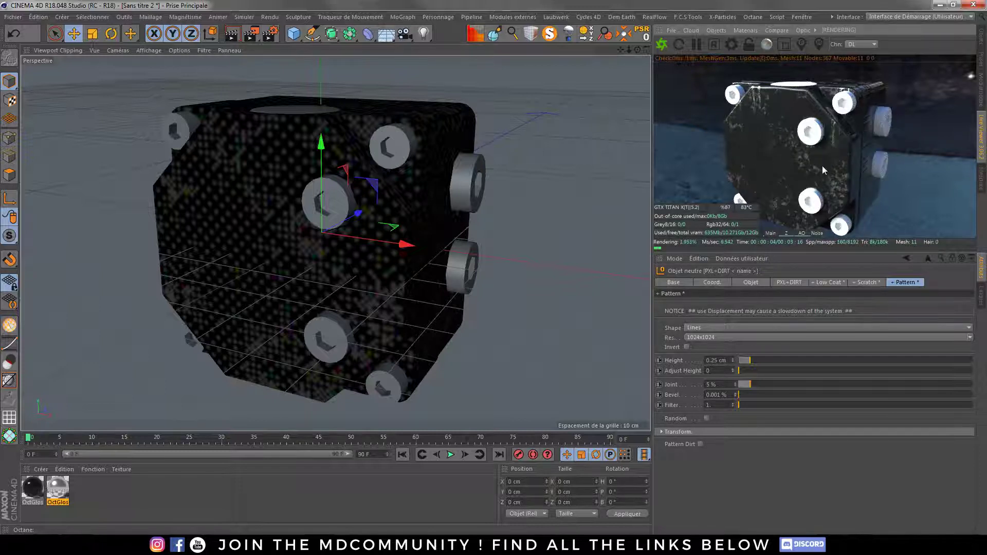
pyautogui.click(981, 41)
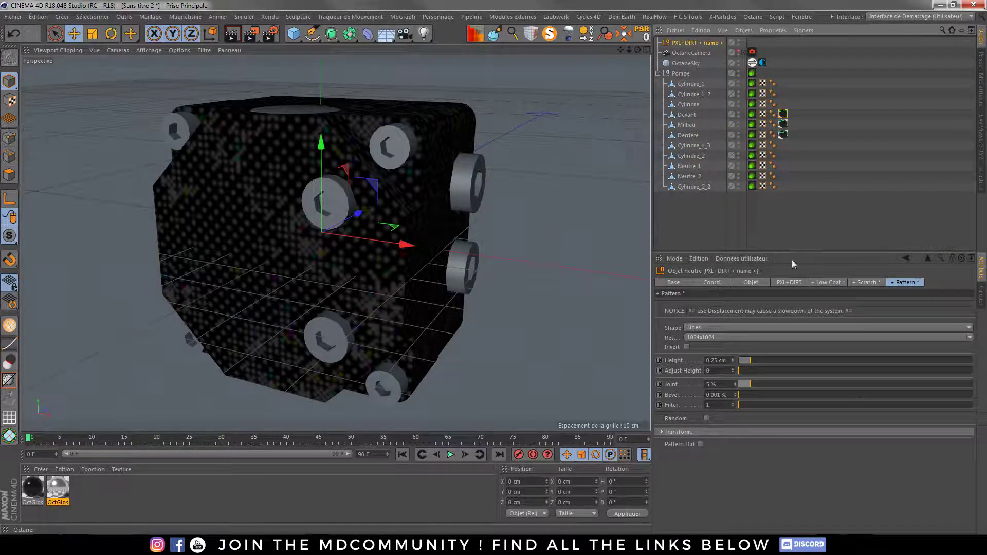
# Drag Devant and Derrière into the PXL+DIRT Objects to Dirty list alongside Millieu
pyautogui.click(790, 282)
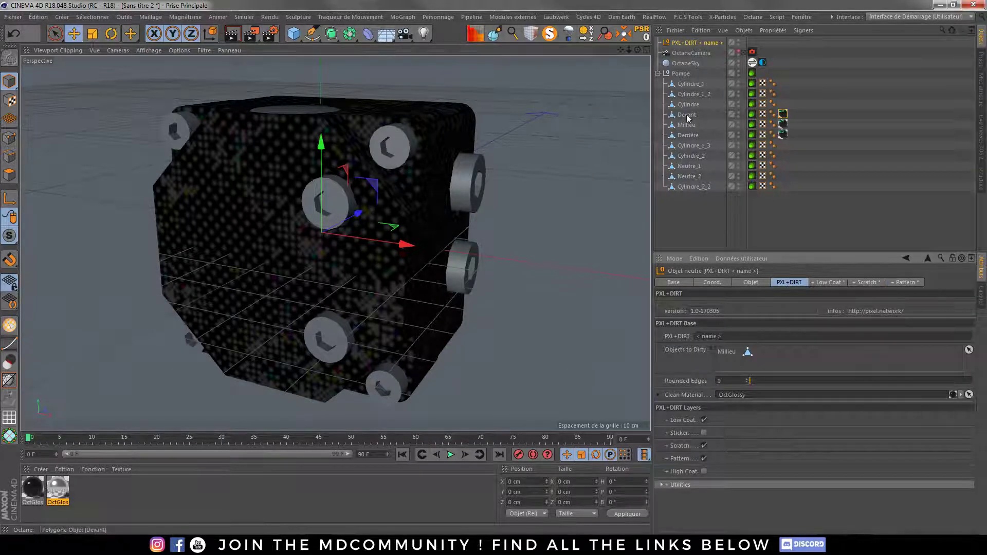
pyautogui.moveTo(687, 118); pyautogui.dragTo(727, 363)
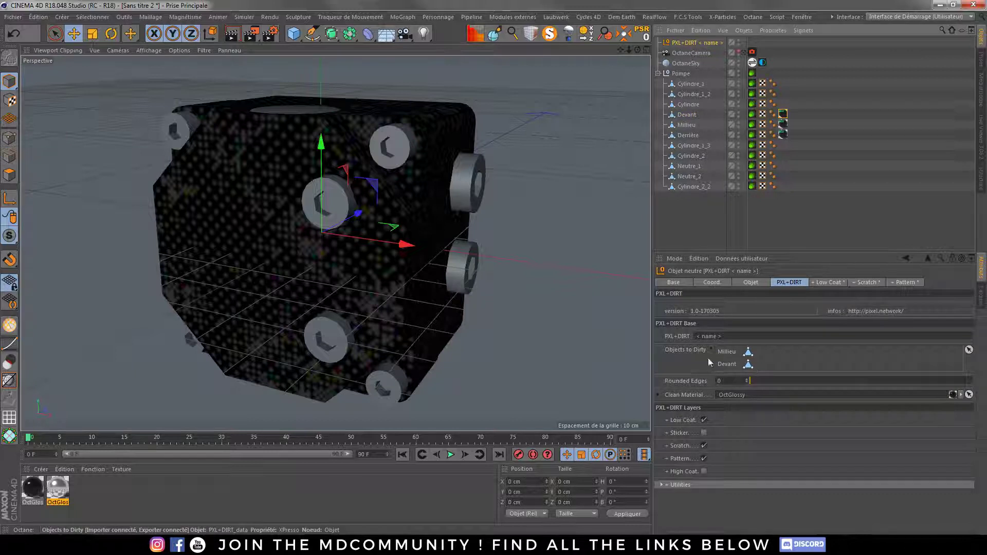
pyautogui.moveTo(689, 136); pyautogui.dragTo(740, 369)
pyautogui.click(981, 136)
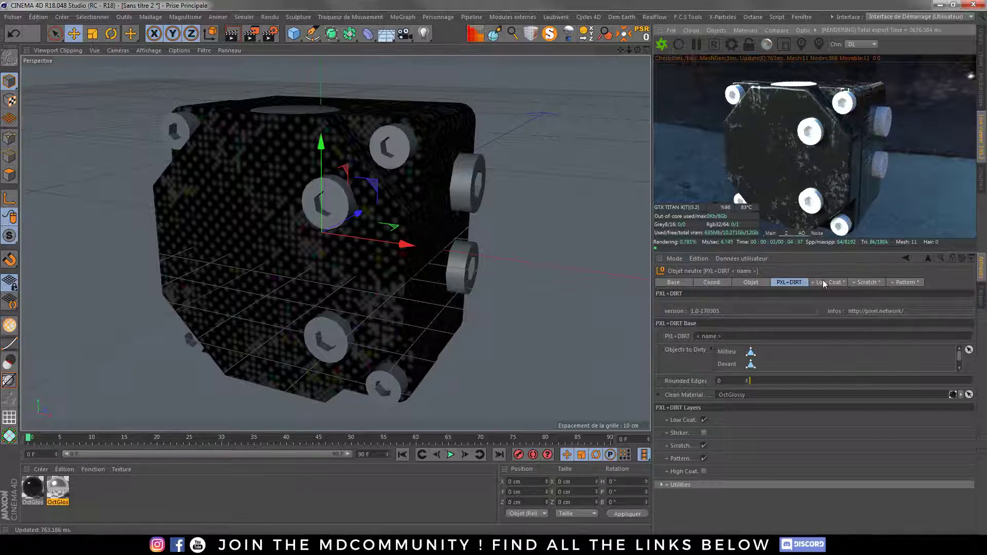
pyautogui.scroll(-1, 961, 357)
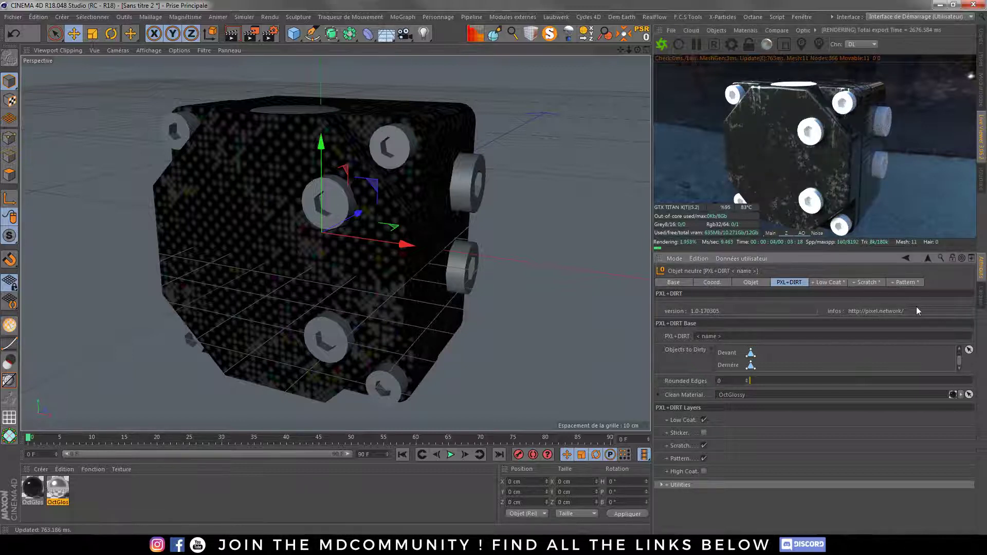
# Set the PXL+DIRT pattern shape to Brick
pyautogui.click(905, 282)
pyautogui.click(709, 328)
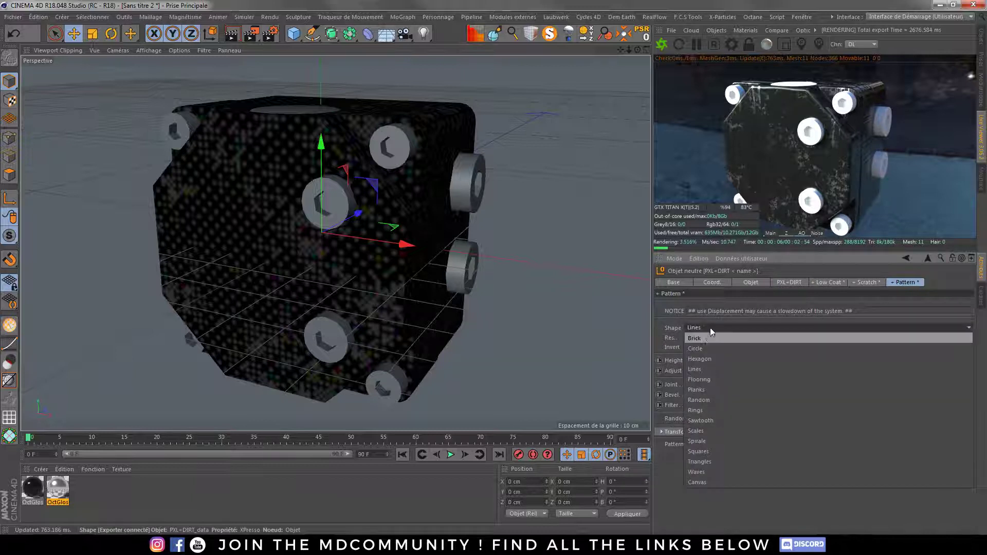
pyautogui.click(695, 339)
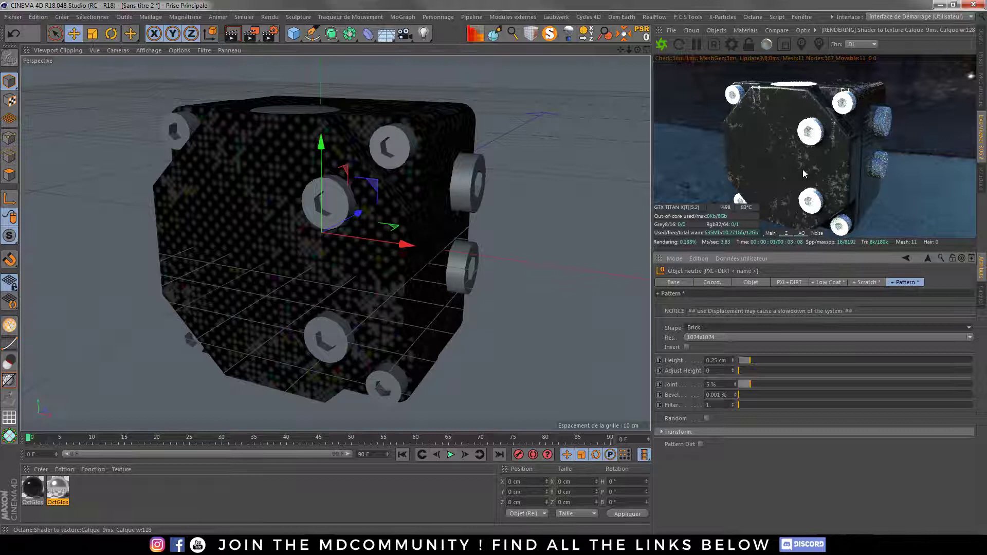
# Delete the texture tags from Devant, Millieu and Derrière in the Objects manager
pyautogui.click(981, 38)
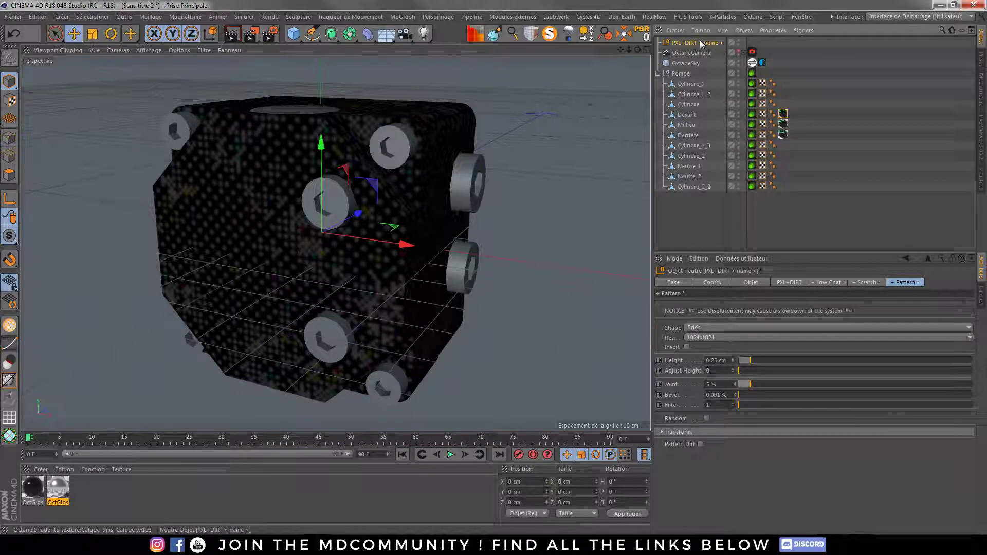
pyautogui.click(789, 282)
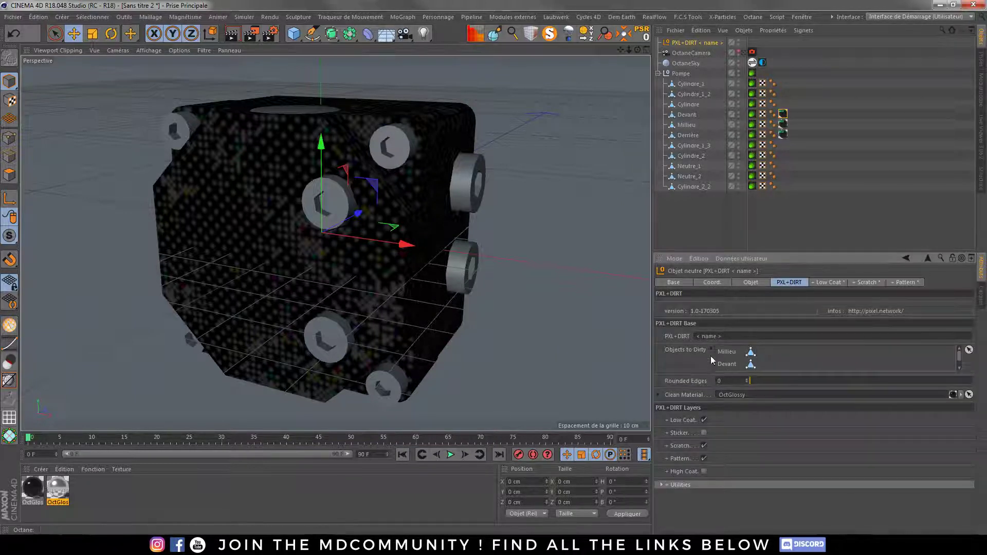
pyautogui.click(784, 114)
pyautogui.press('Delete')
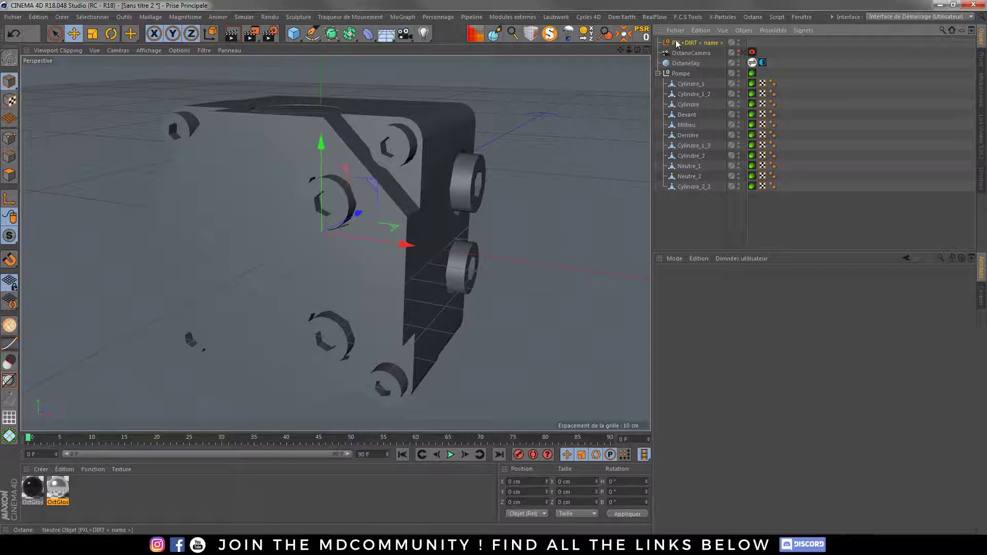
# In PXL+DIRT Utilities Setup, enable Visibility in Object Manager, uncheck Locked, and inspect its materials
pyautogui.click(695, 43)
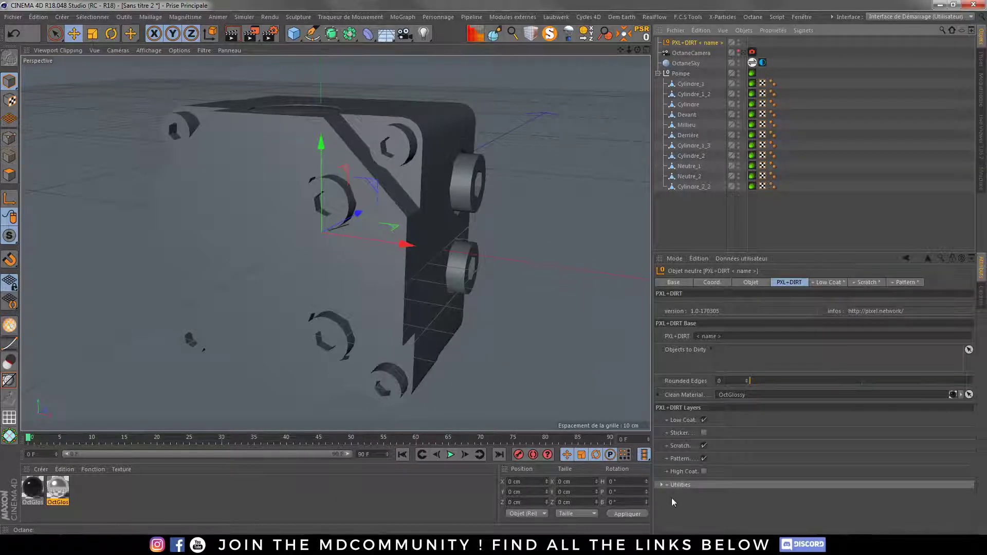
pyautogui.click(661, 485)
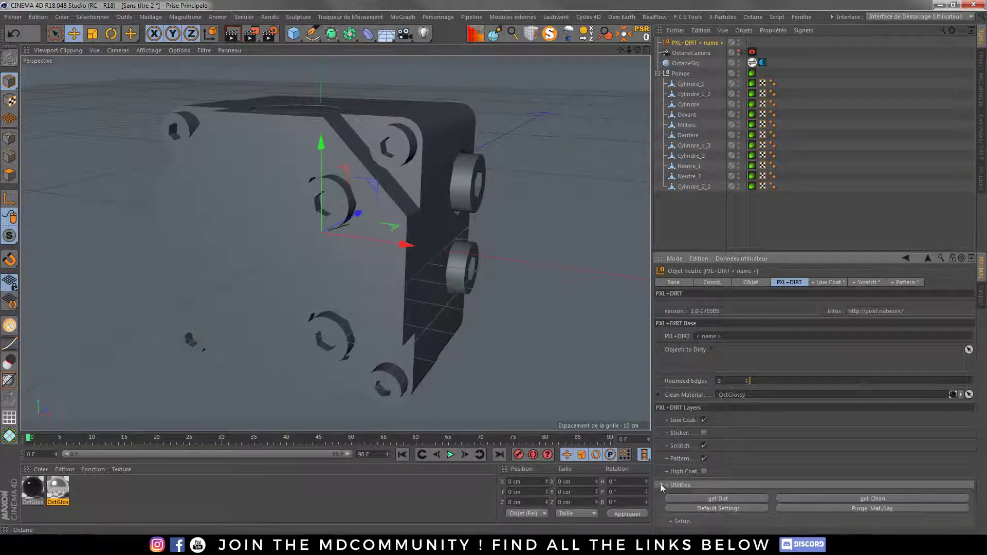
pyautogui.click(693, 521)
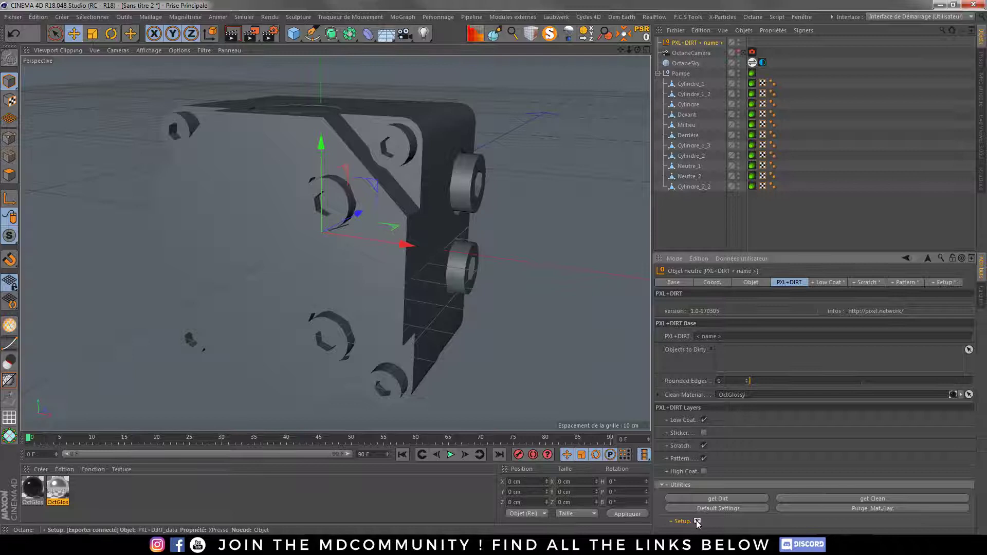
pyautogui.click(944, 282)
pyautogui.click(743, 325)
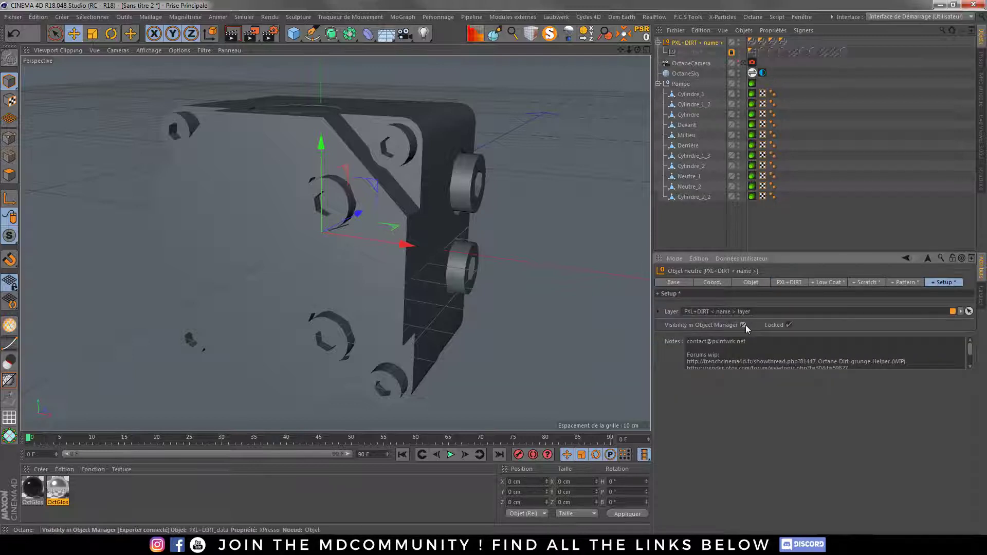
pyautogui.click(788, 325)
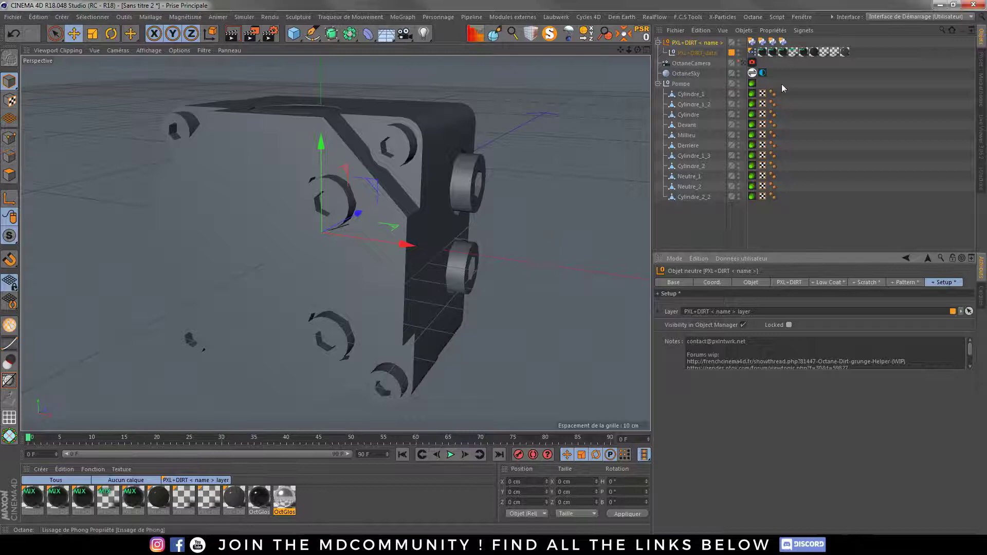
pyautogui.click(59, 498)
pyautogui.click(31, 497)
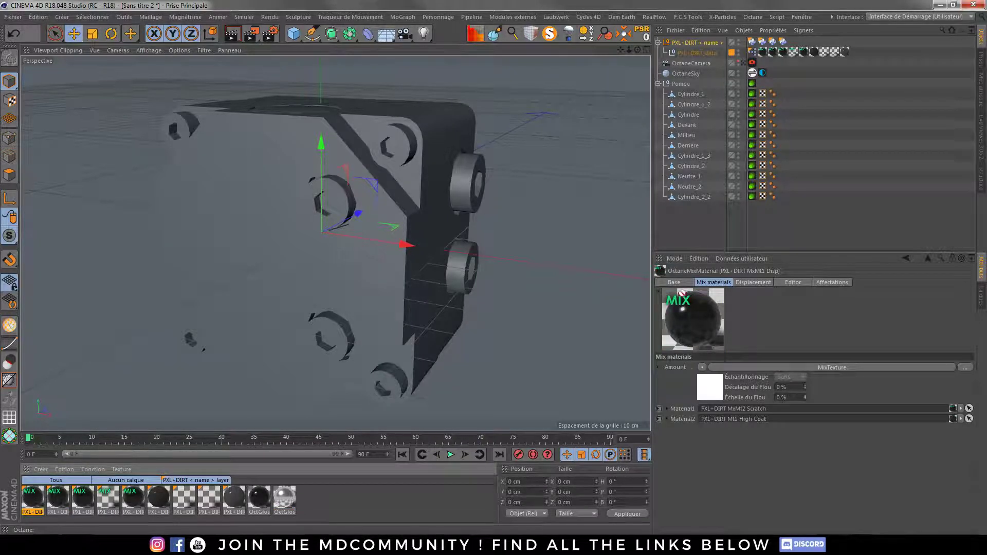
# Apply the PXL+DIRT MxMt1 Disp material to Devant and preview it in Octane
pyautogui.click(59, 499)
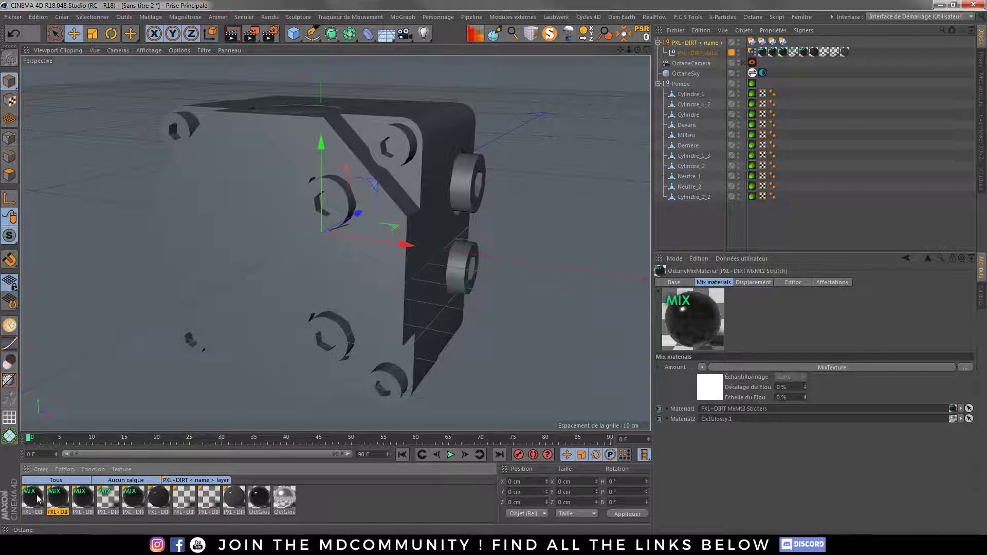
pyautogui.moveTo(37, 498); pyautogui.dragTo(694, 126)
pyautogui.click(981, 123)
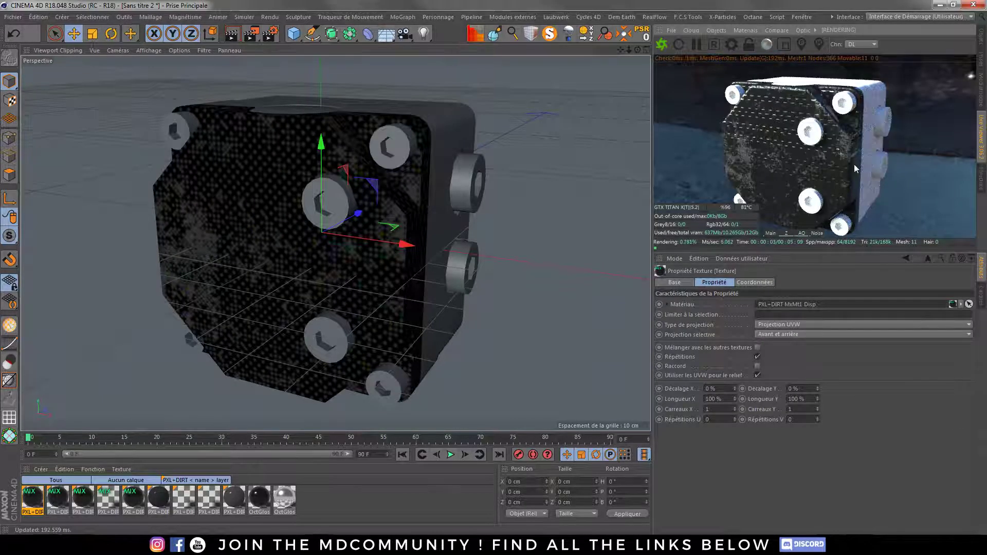
pyautogui.click(981, 49)
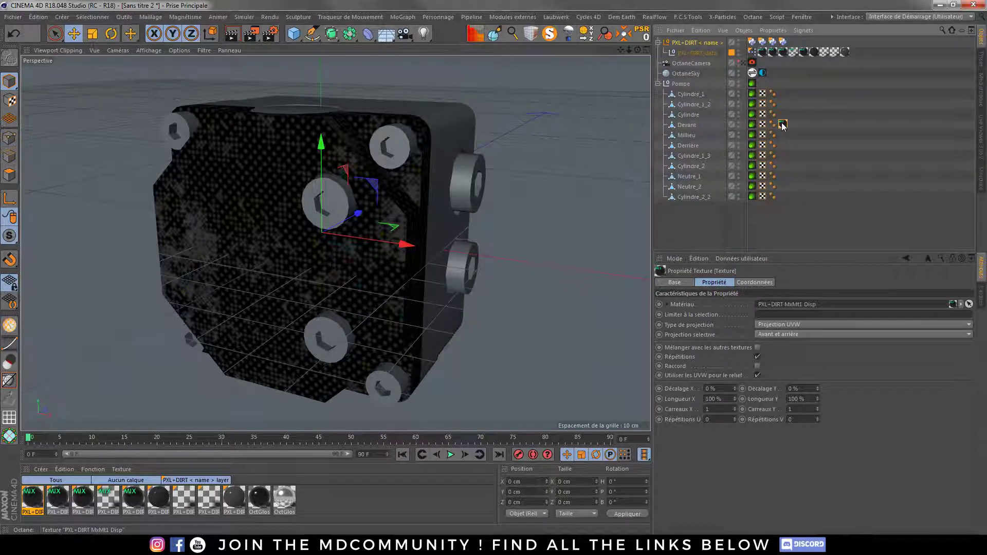
# Copy the MxMt1 Disp tag onto Millieu and Derrière and check the Octane render
pyautogui.keyDown('ctrl'); pyautogui.moveTo(782, 126); pyautogui.dragTo(782, 145); pyautogui.keyUp('ctrl')
pyautogui.click(980, 128)
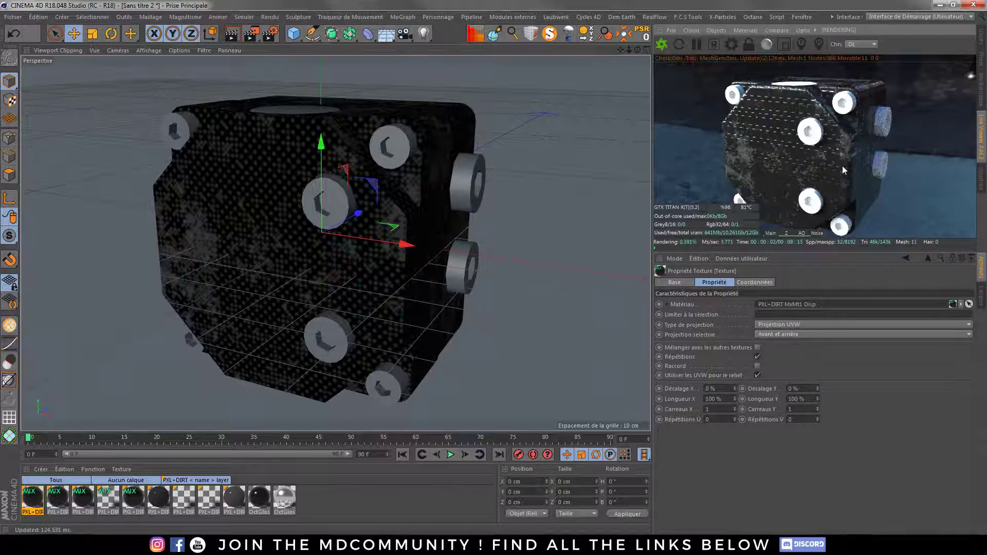
pyautogui.click(982, 38)
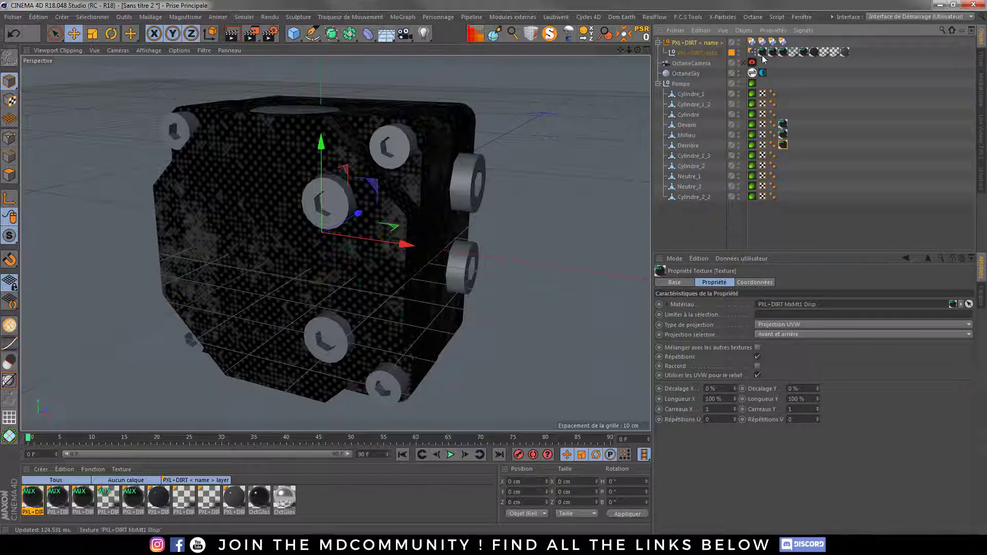
pyautogui.click(701, 42)
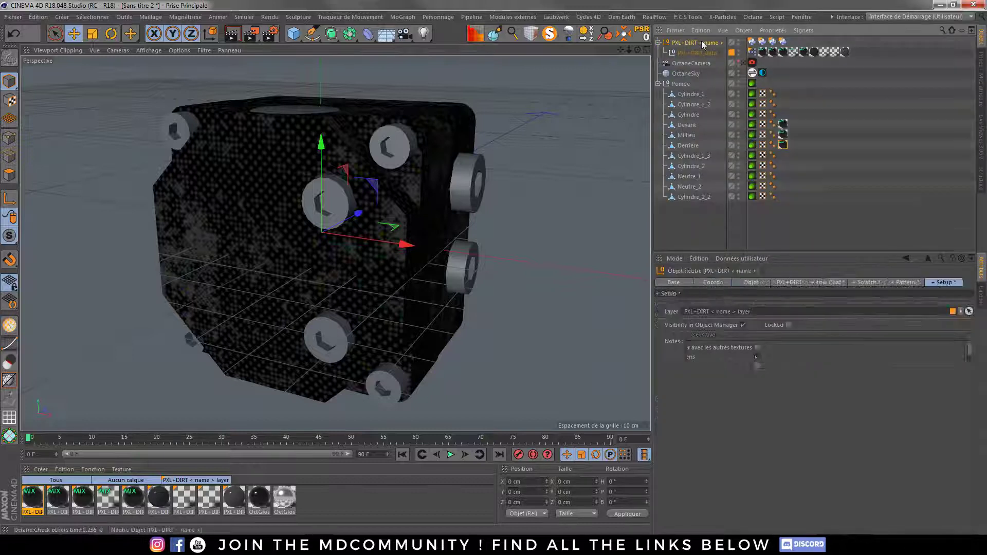
# Change the PXL+DIRT pattern shape from Brick to Lines and view it live
pyautogui.click(895, 283)
pyautogui.click(717, 328)
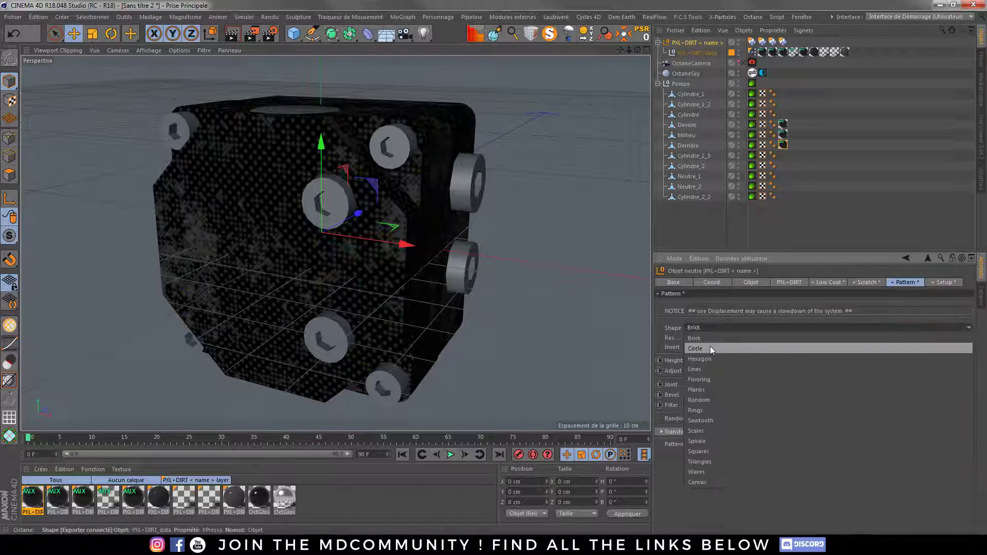
pyautogui.click(705, 370)
pyautogui.click(981, 127)
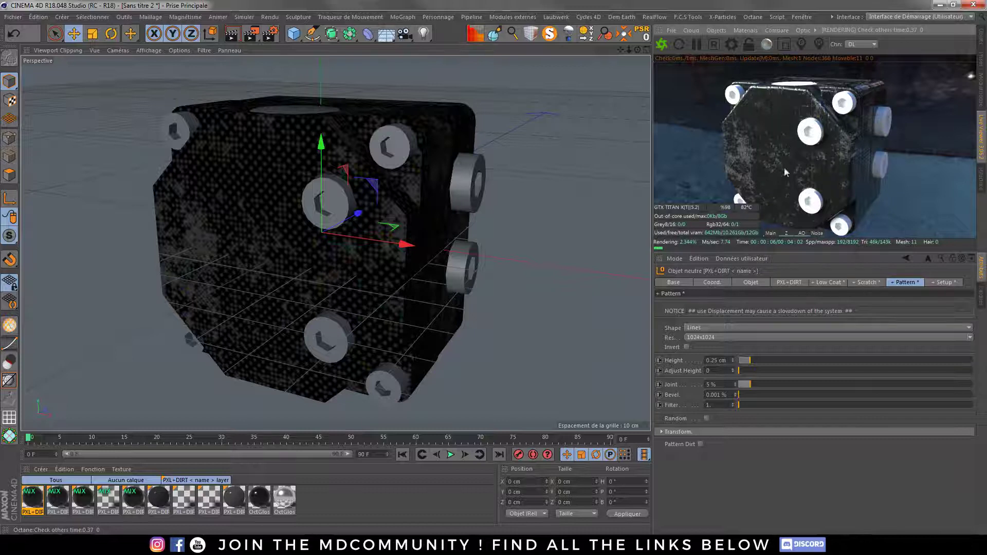
# Set the pattern Transform direction to Y and hide the Live Viewer info overlay
pyautogui.click(662, 431)
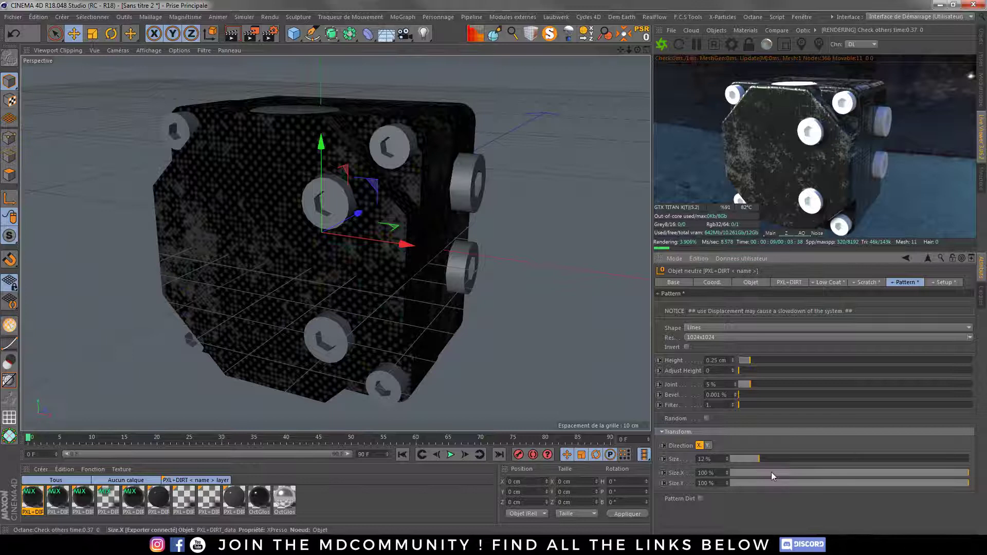
pyautogui.click(708, 445)
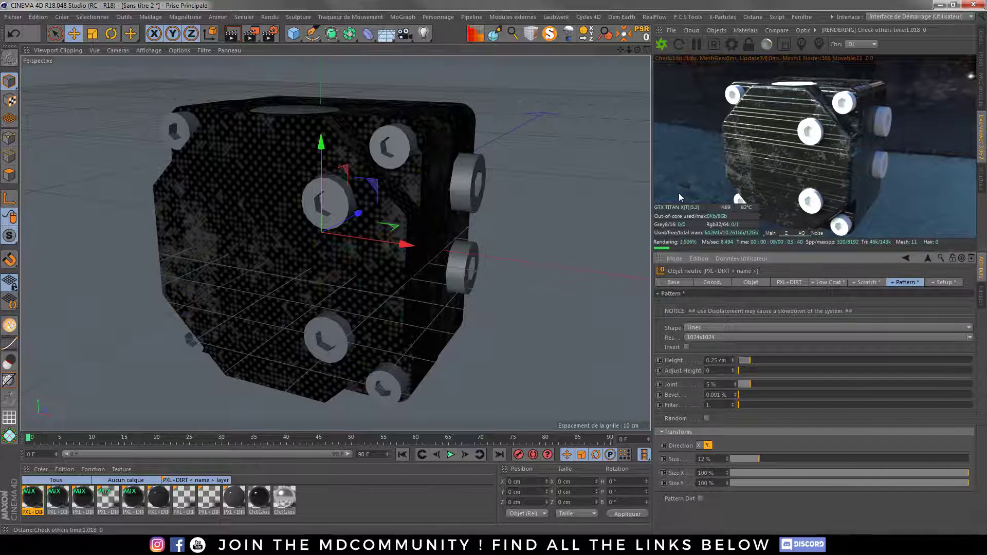
pyautogui.rightClick(755, 112)
pyautogui.click(789, 202)
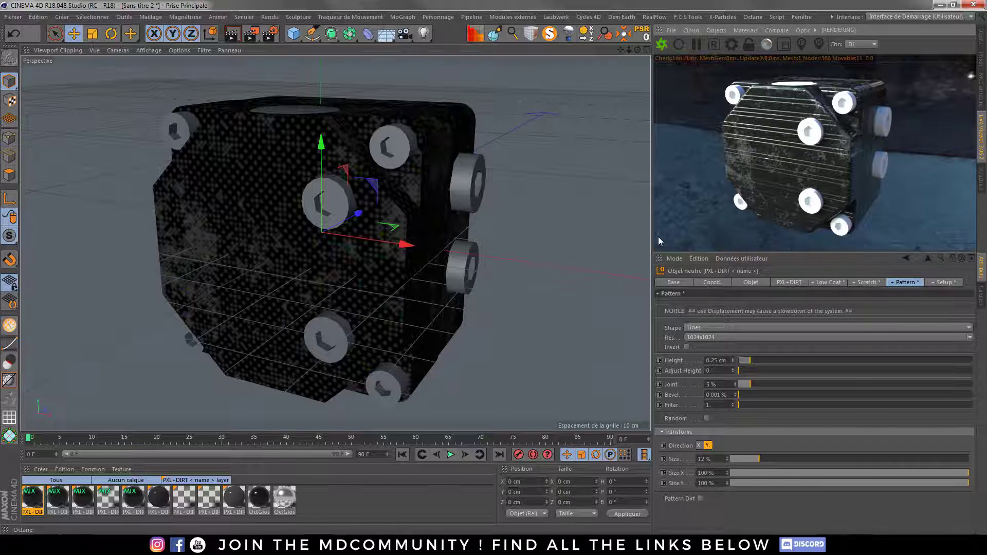
# Review the PXL+DIRT Objet and Setup tabs, then orbit the Octane view to face the pump's front
pyautogui.click(982, 44)
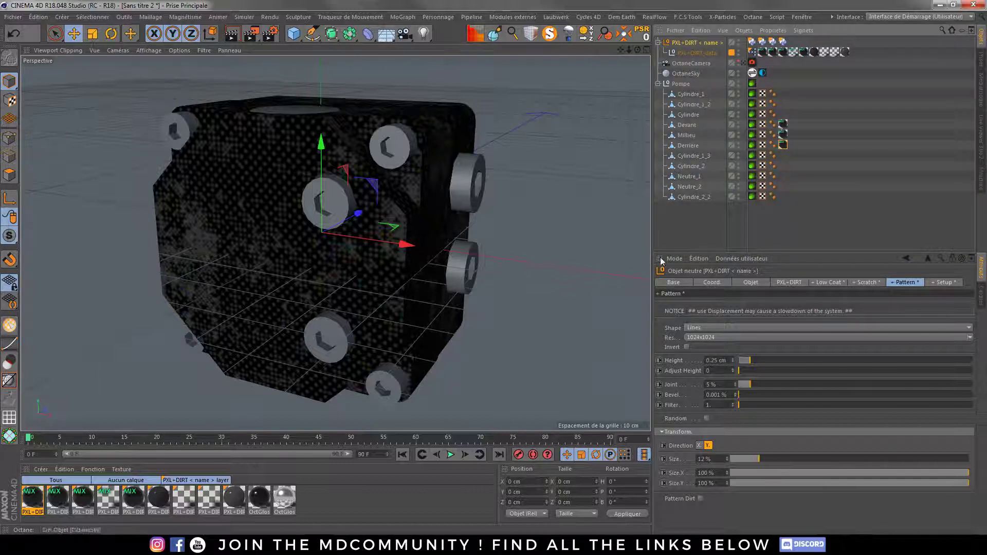
pyautogui.click(751, 283)
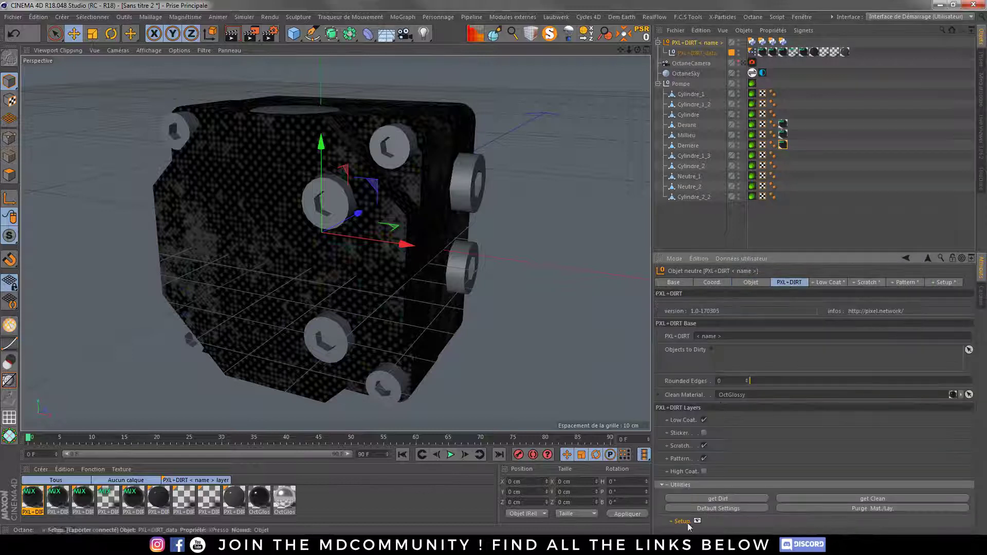
pyautogui.click(944, 282)
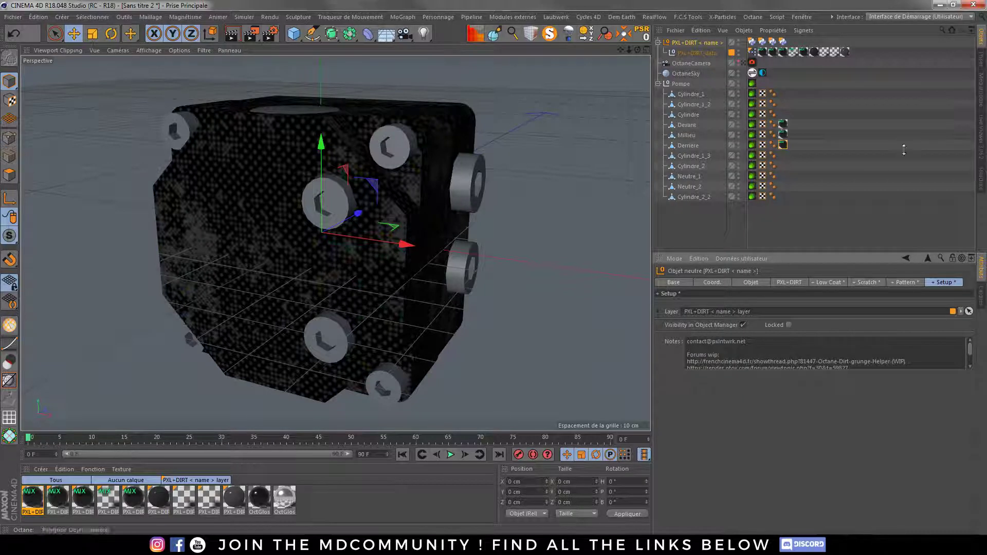
pyautogui.click(980, 124)
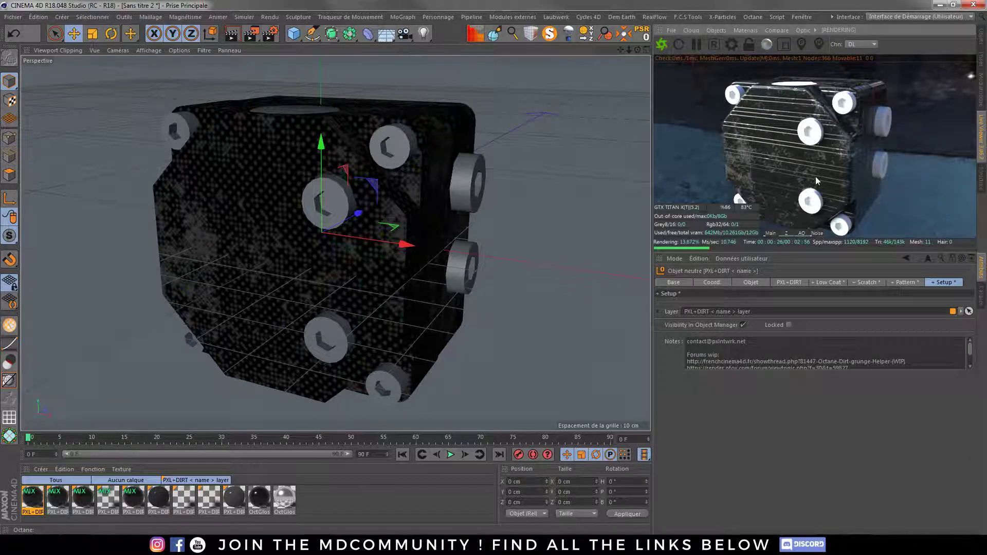
pyautogui.moveTo(794, 170); pyautogui.dragTo(826, 149)
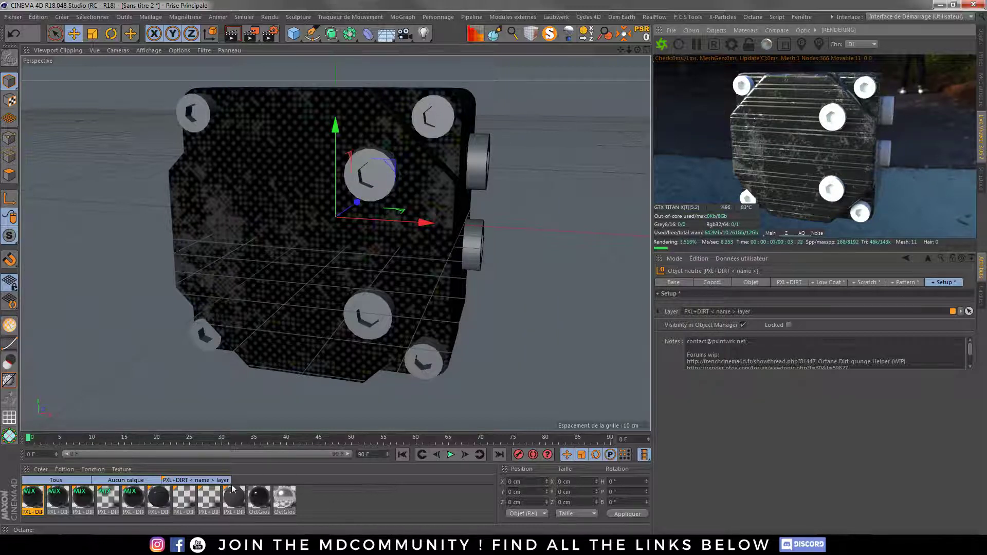
# Duplicate the OctGlossy material and lower OctGlossy.2's specular to about 0.49
pyautogui.click(309, 502)
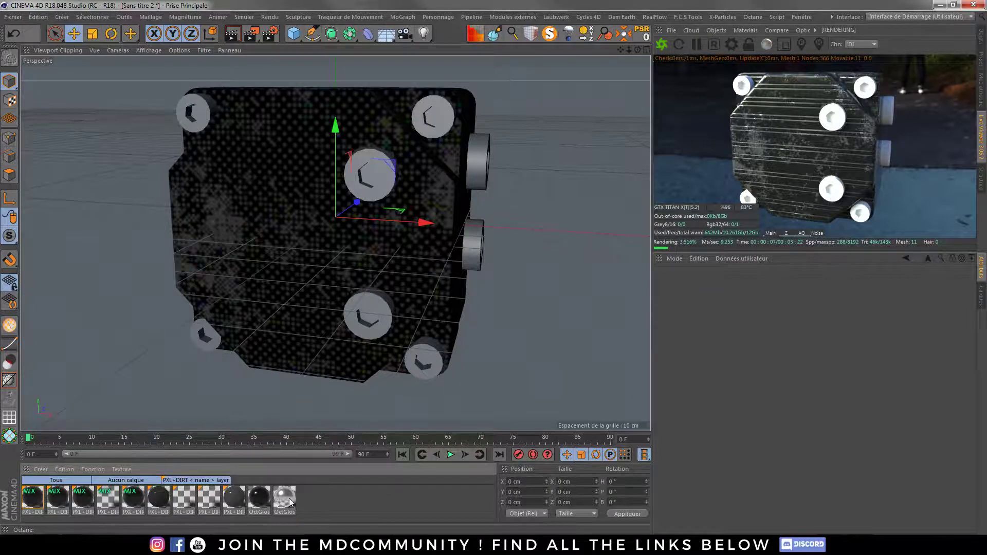
pyautogui.keyDown('ctrl'); pyautogui.moveTo(291, 502); pyautogui.dragTo(339, 509); pyautogui.keyUp('ctrl')
pyautogui.doubleClick(310, 498)
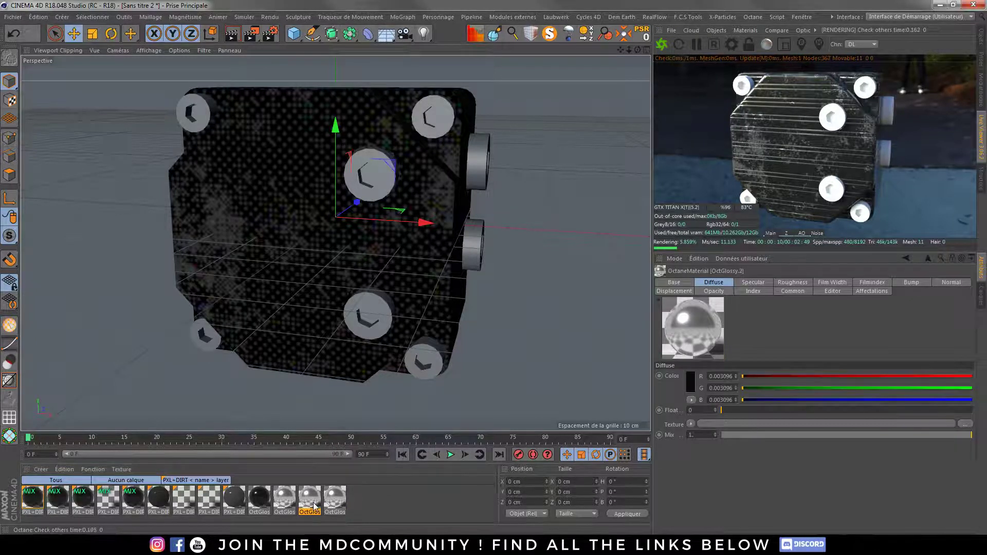
pyautogui.click(176, 211)
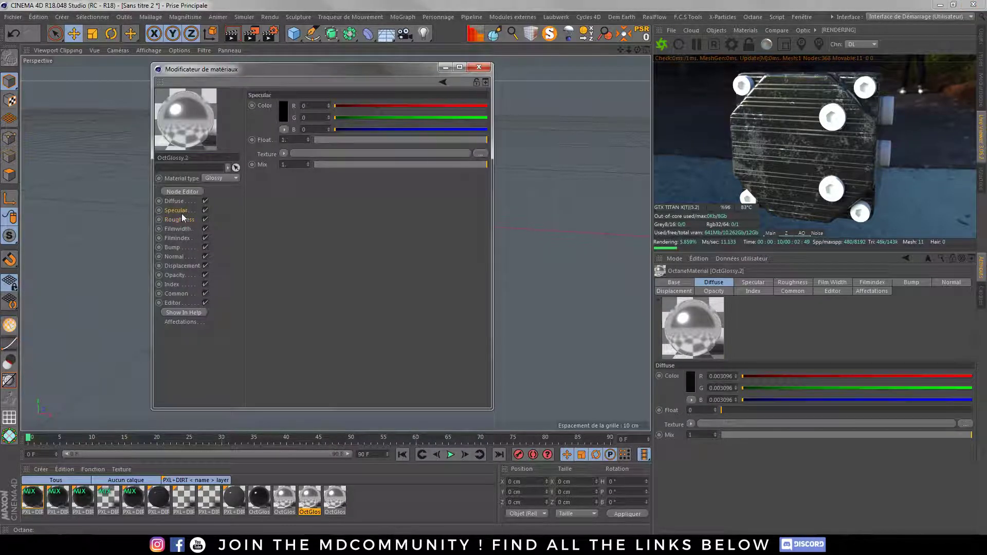
pyautogui.click(400, 140)
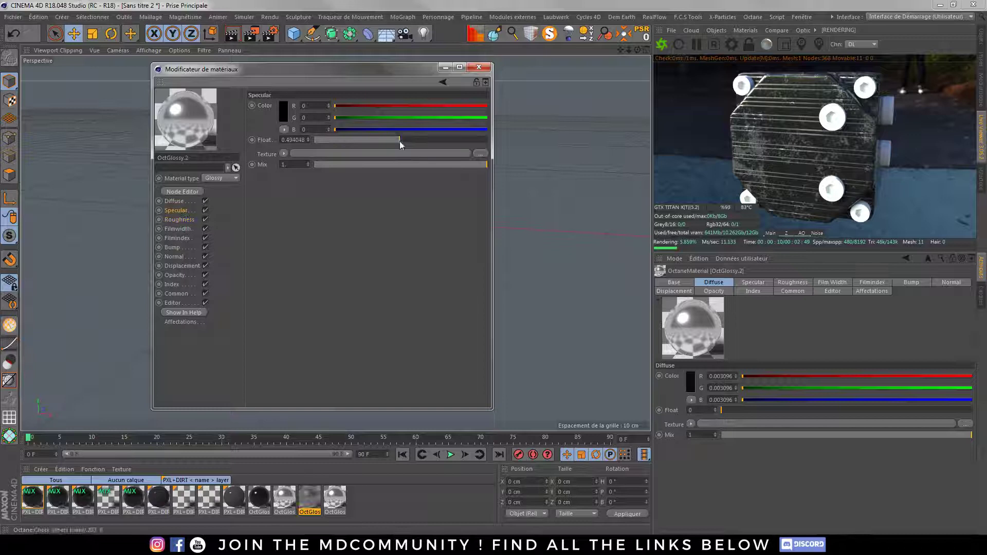
pyautogui.click(479, 67)
# Set OctGlossy.3's Specular Float to 0.223 in the Material Editor
pyautogui.doubleClick(334, 498)
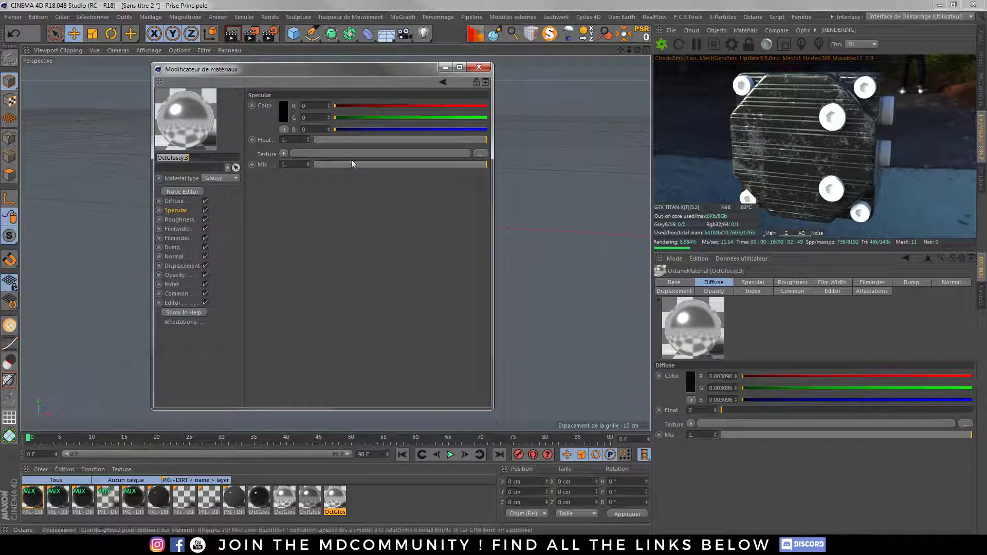
pyautogui.moveTo(365, 140); pyautogui.dragTo(343, 140)
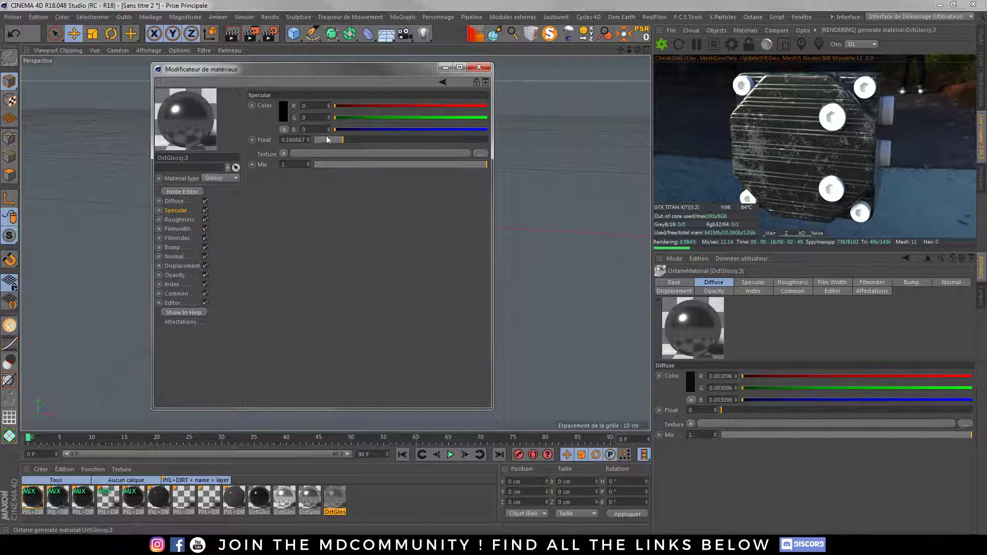
pyautogui.click(352, 140)
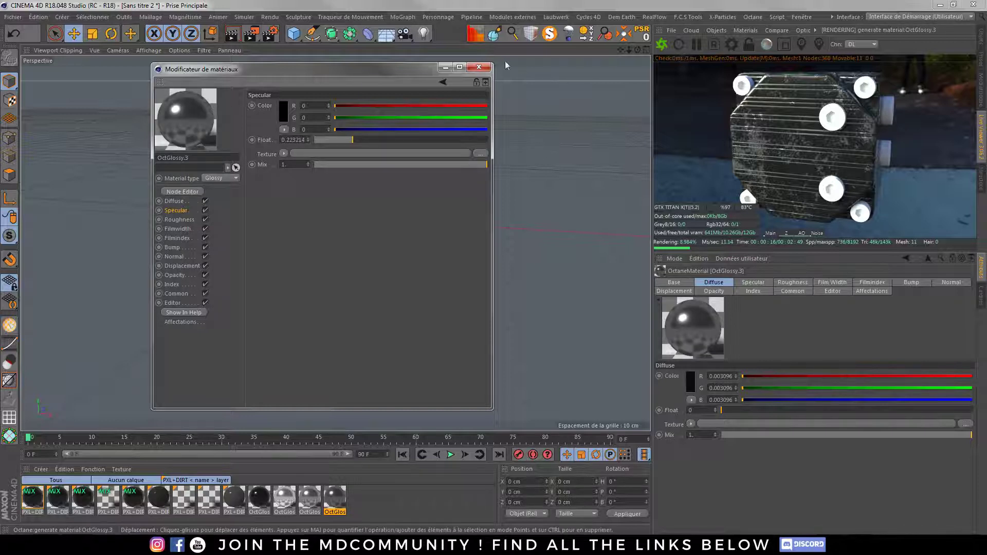
pyautogui.click(478, 68)
# Pause the live render and apply OctGlossy.2 to Cylindre_1 in the Object Manager
pyautogui.click(696, 44)
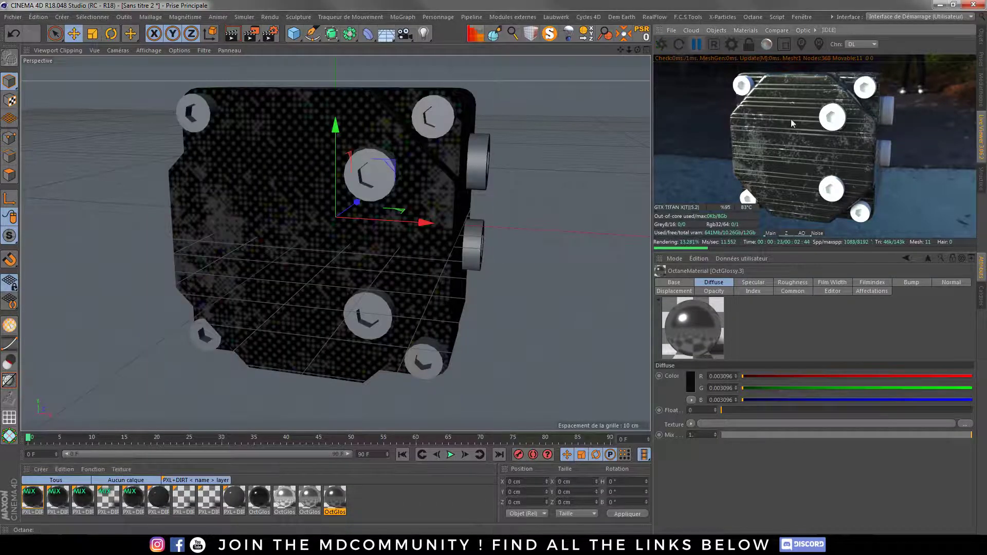
pyautogui.click(981, 40)
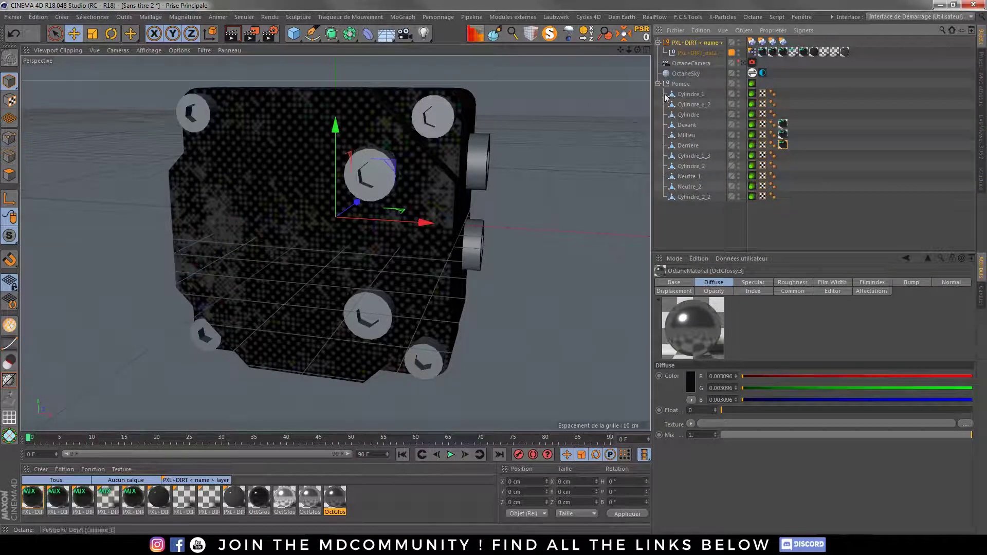
pyautogui.click(308, 501)
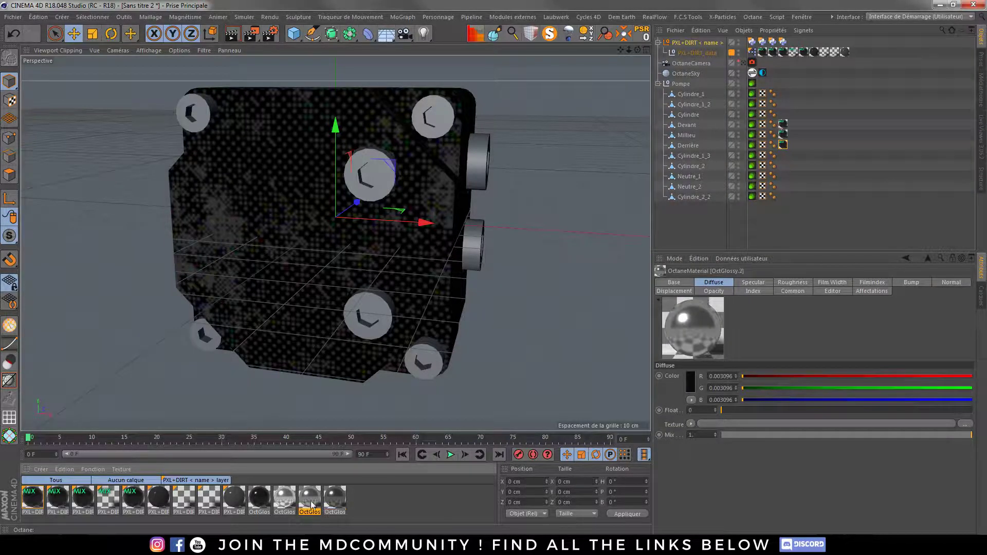
pyautogui.moveTo(700, 96); pyautogui.dragTo(700, 96)
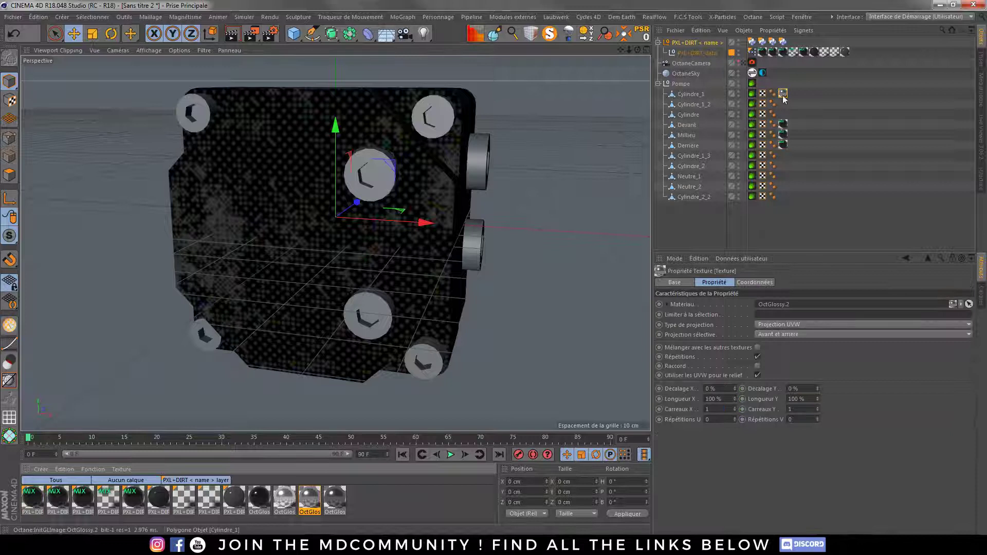
pyautogui.click(660, 44)
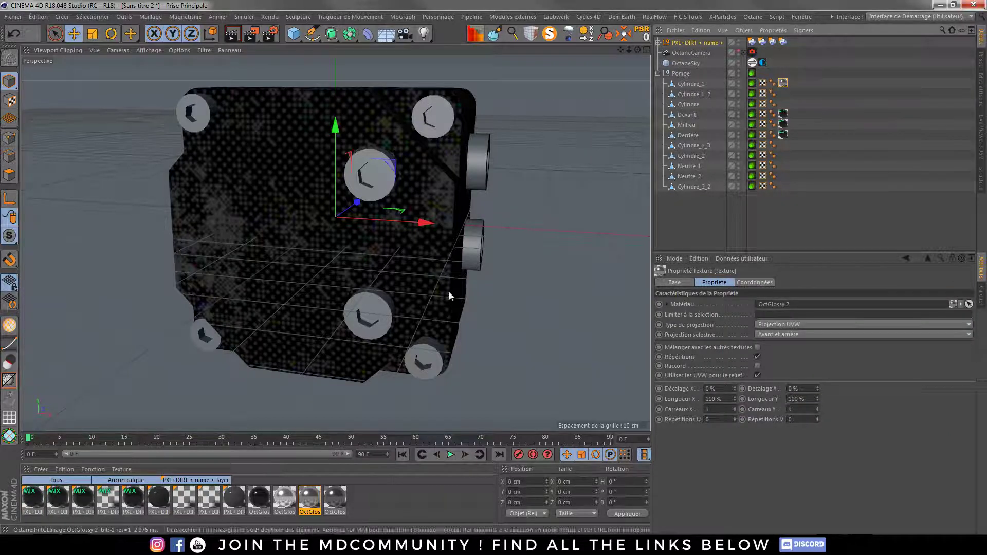
# Deselect the texture tag and add a new PXL+DIRT object through command search
pyautogui.click(445, 497)
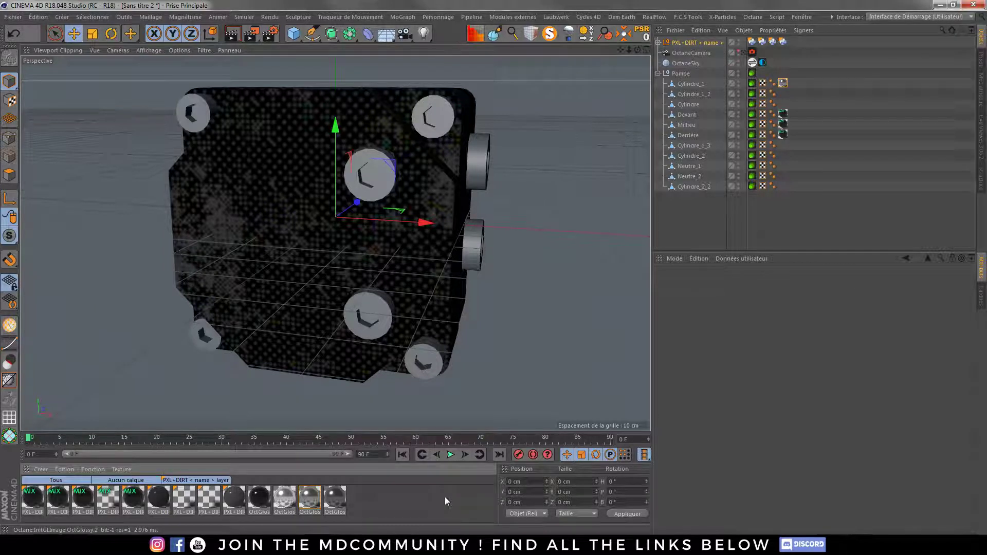
pyautogui.hotkey('shift', 'c')
pyautogui.write('pxl')
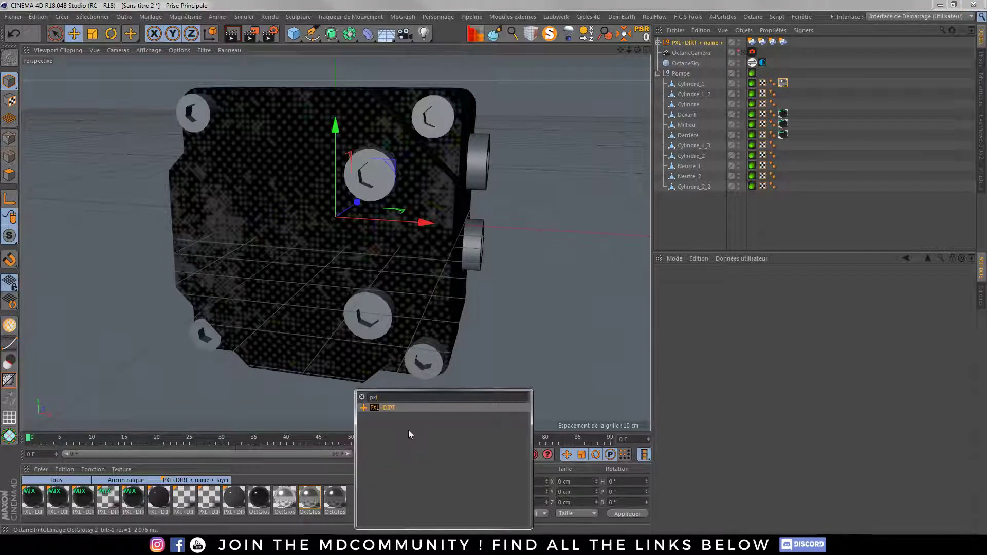
pyautogui.doubleClick(407, 405)
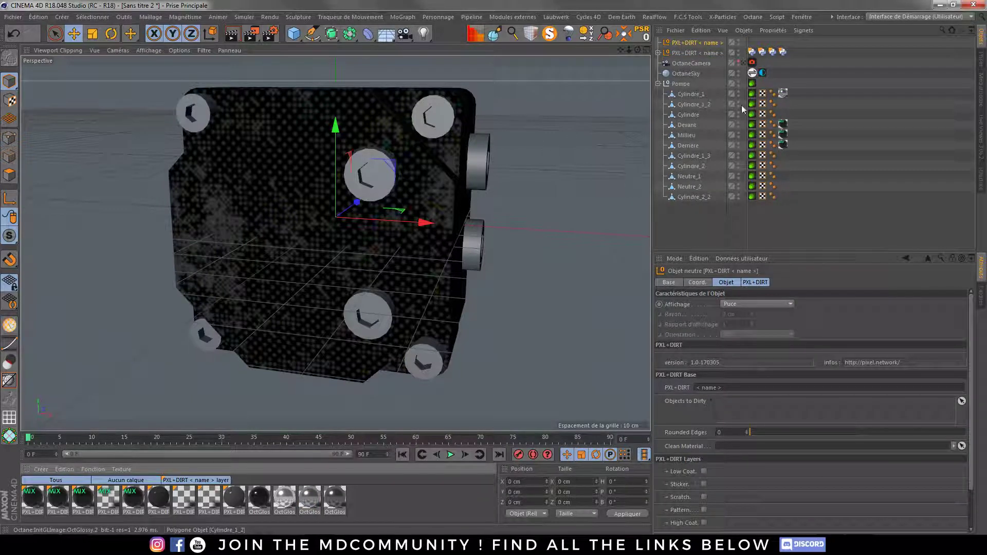
# Add Cylindre_1 and Cylindre_1_2 to the PXL+DIRT Objects to Dirty list
pyautogui.moveTo(675, 94); pyautogui.dragTo(733, 409)
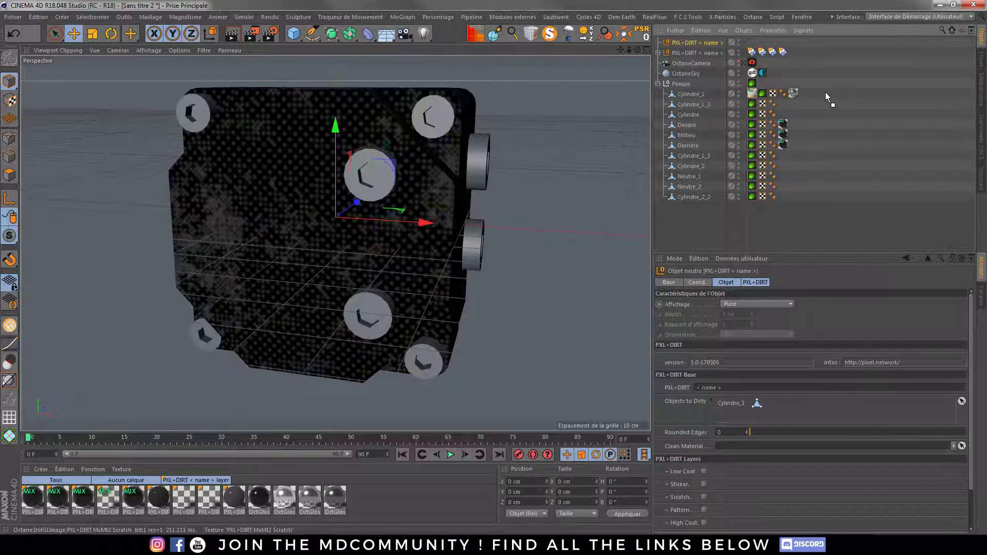
pyautogui.click(699, 42)
pyautogui.moveTo(738, 413); pyautogui.dragTo(737, 414)
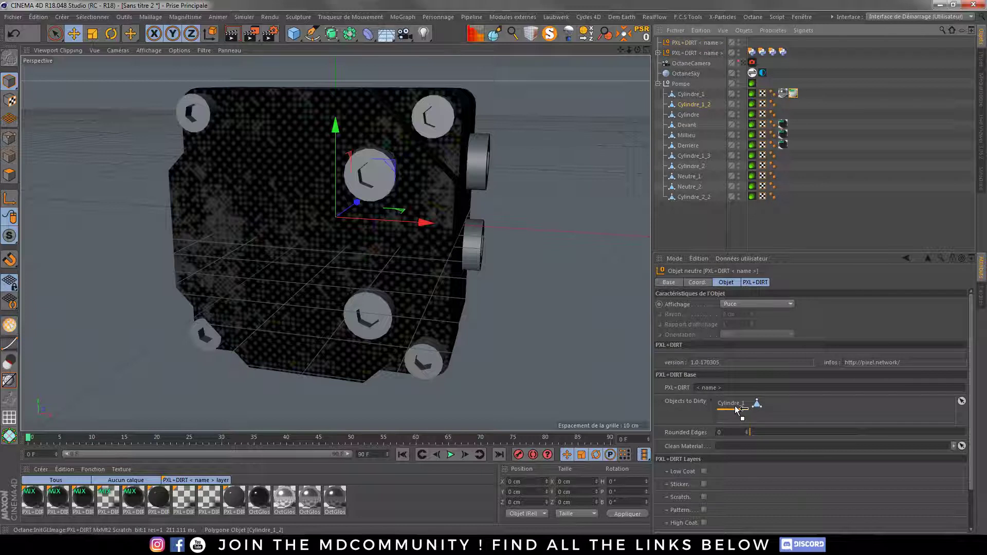
pyautogui.moveTo(692, 113); pyautogui.dragTo(735, 420)
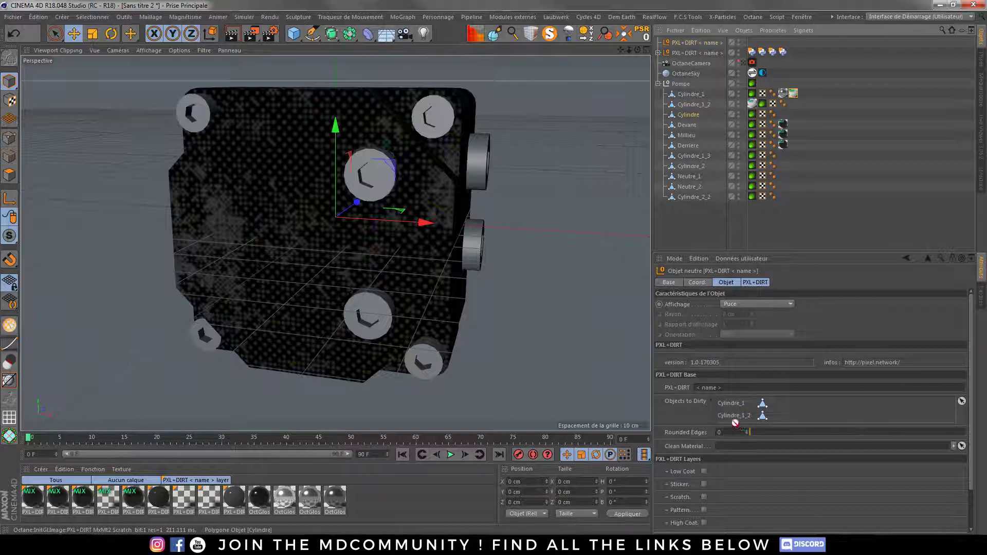
pyautogui.click(695, 156)
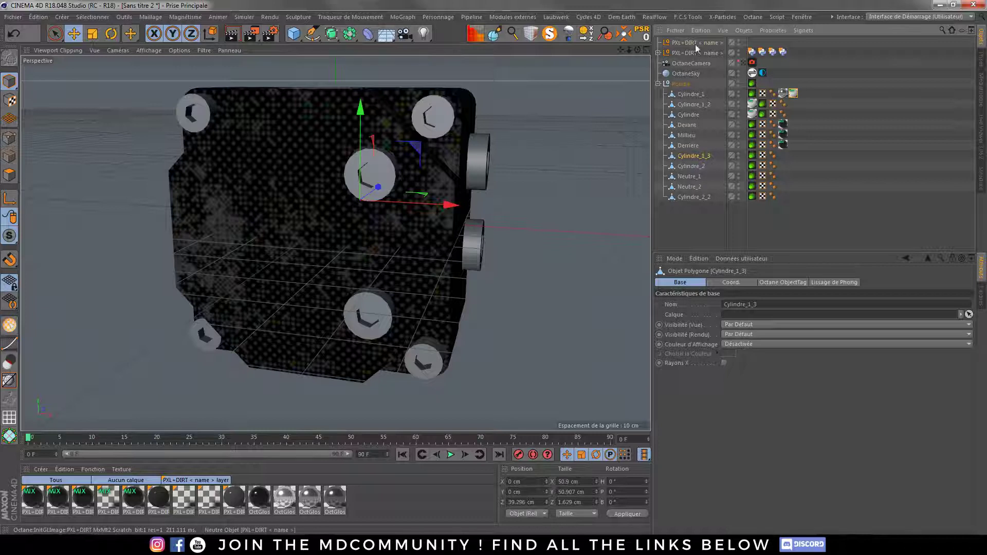
pyautogui.click(695, 43)
# Add Cylindre_1_3, Cylindre_2, Neutre_1, Neutre_2 and Cylindre_2_2 to Objects to Dirty
pyautogui.click(700, 157)
pyautogui.keyDown('shift'); pyautogui.click(691, 198); pyautogui.keyUp('shift')
pyautogui.click(687, 42)
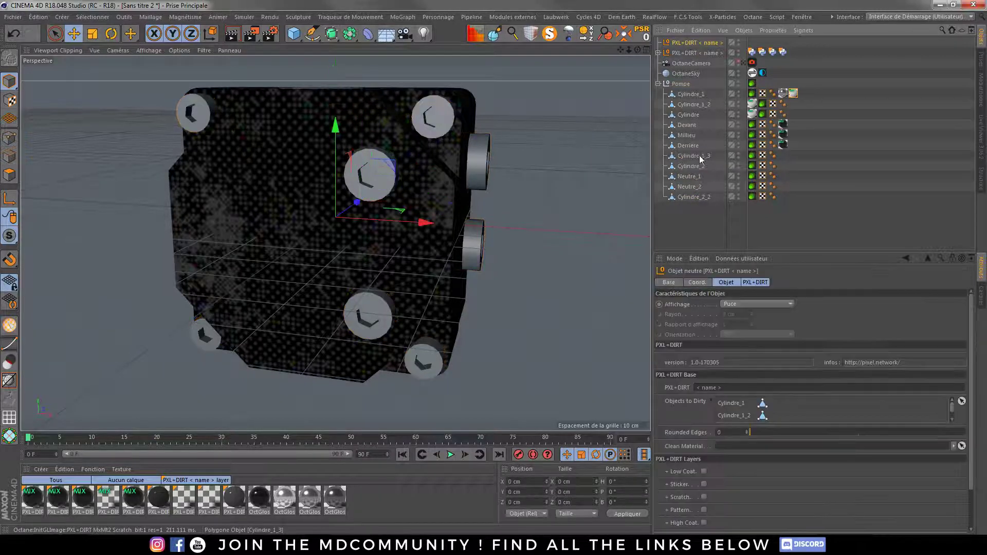
pyautogui.moveTo(698, 155); pyautogui.dragTo(759, 406)
pyautogui.moveTo(691, 165); pyautogui.dragTo(743, 298)
pyautogui.moveTo(747, 404); pyautogui.dragTo(738, 399)
pyautogui.moveTo(760, 285); pyautogui.dragTo(763, 407)
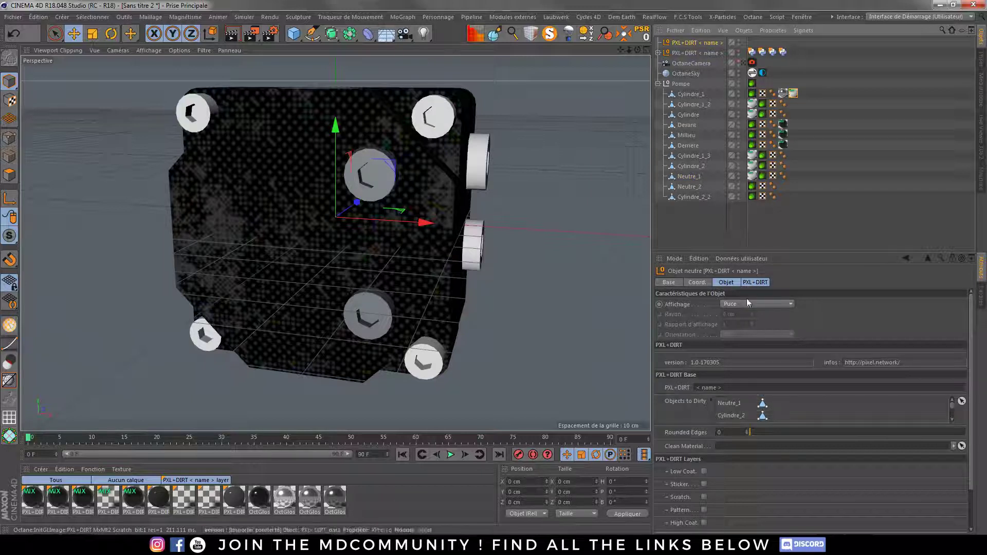
pyautogui.moveTo(690, 186); pyautogui.dragTo(737, 401)
pyautogui.click(694, 197)
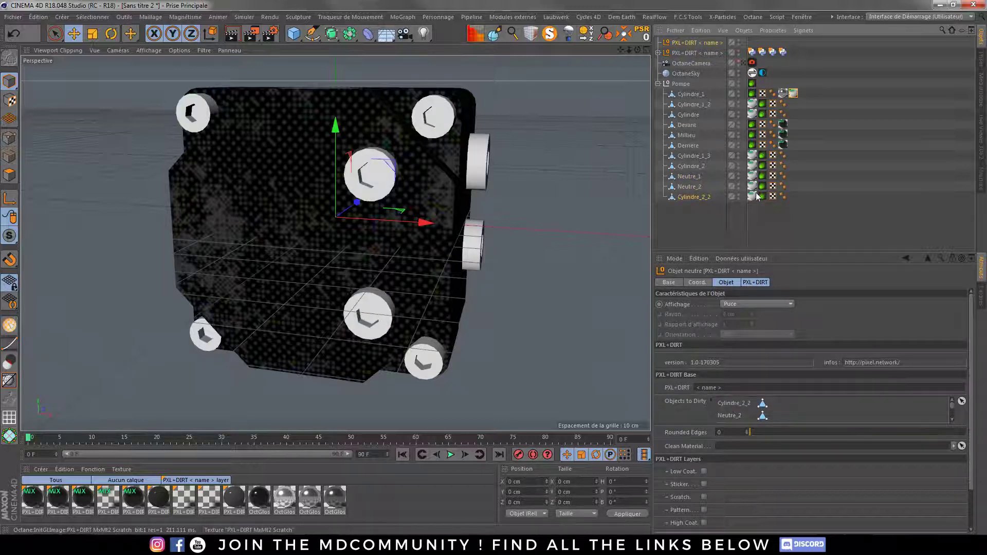
pyautogui.click(782, 196)
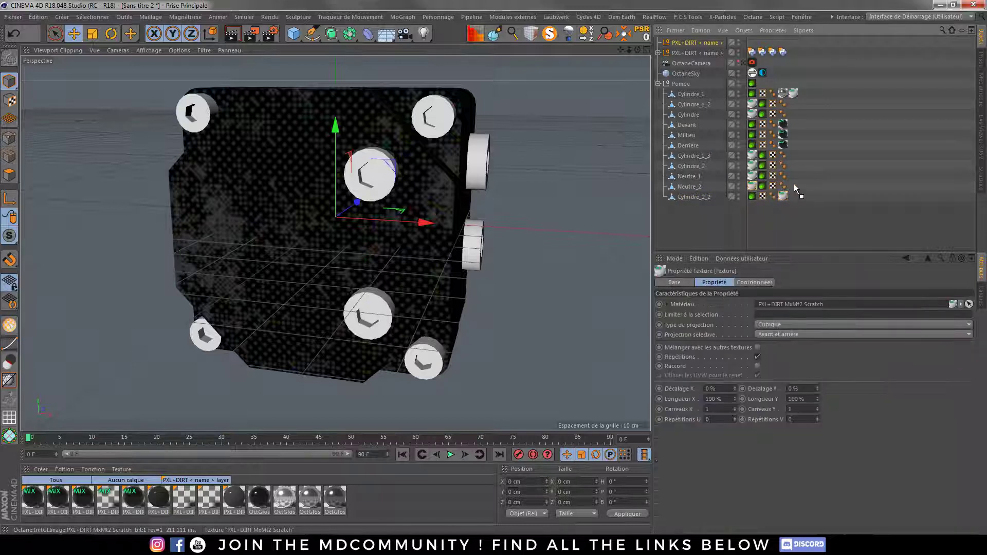
# Move each dirtied part's texture tag to the end of its tag row
pyautogui.moveTo(795, 189); pyautogui.dragTo(795, 156)
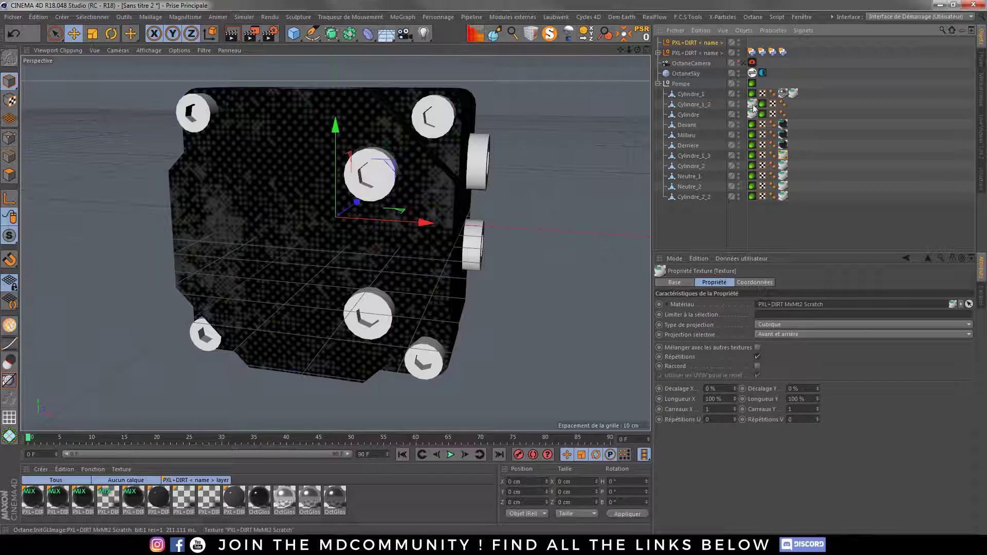
pyautogui.moveTo(791, 104)
pyautogui.mouseDown()
pyautogui.moveTo(793, 113)
pyautogui.moveTo(792, 95)
pyautogui.mouseUp()
pyautogui.click(783, 94)
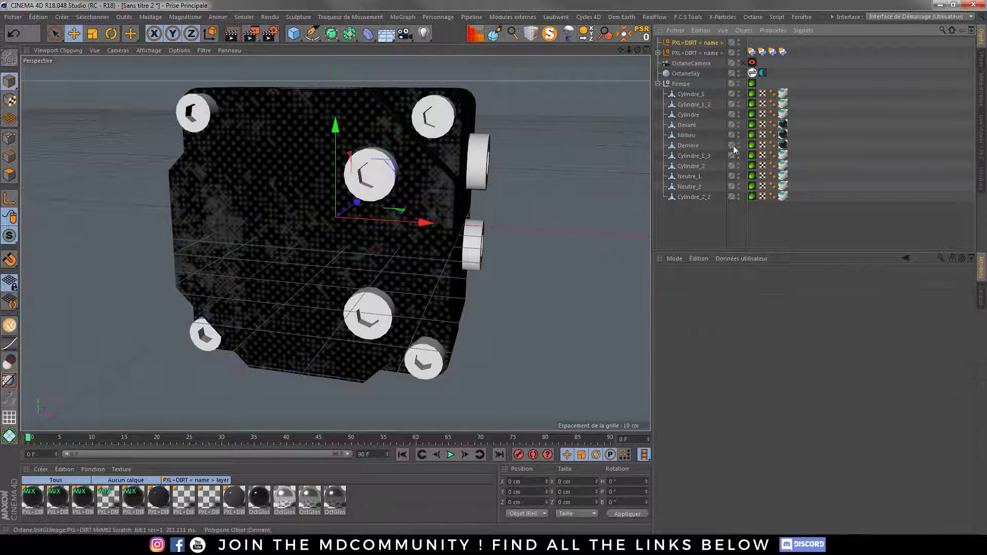
# Set OctGlossy.2 as the PXL+DIRT clean material and enable the Scratch layer
pyautogui.click(699, 42)
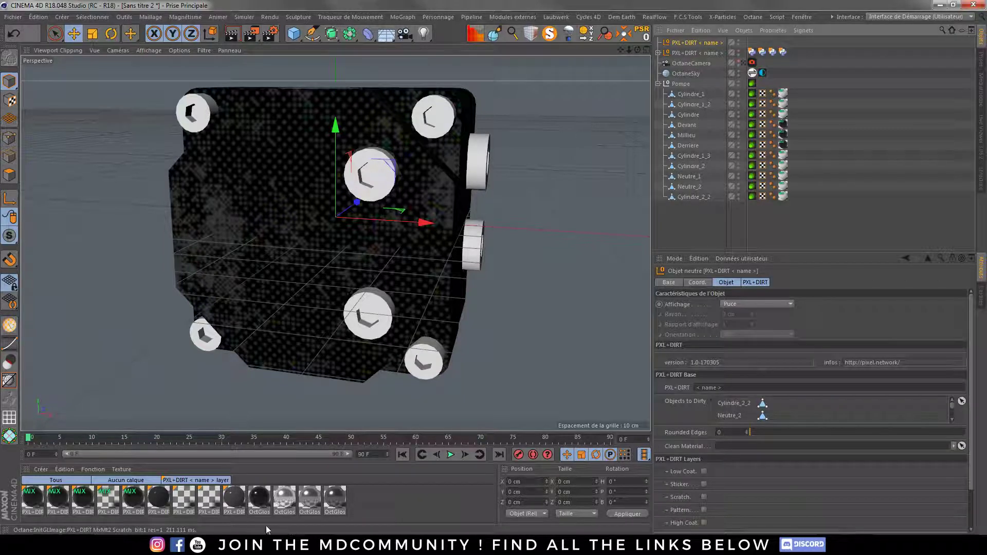
pyautogui.moveTo(309, 509); pyautogui.dragTo(748, 446)
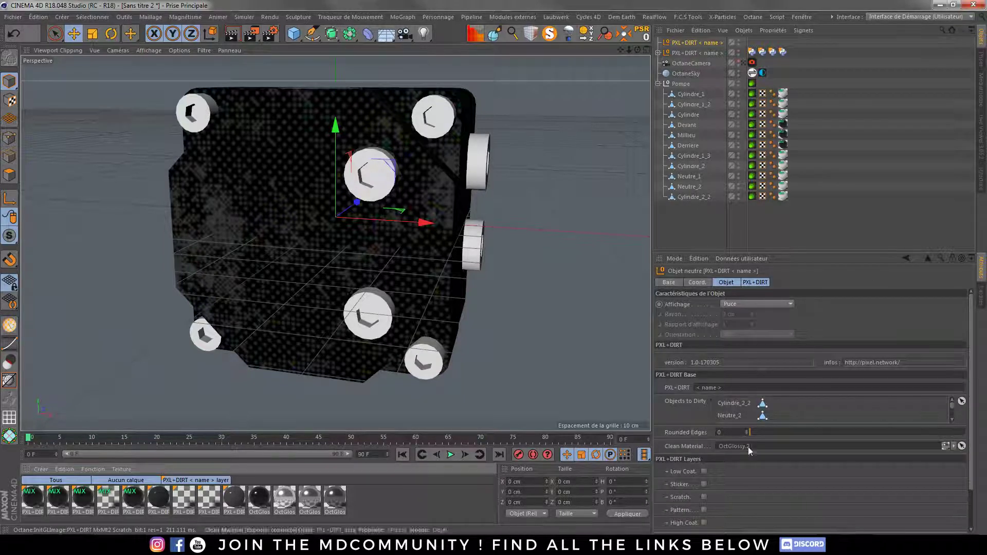
pyautogui.click(704, 497)
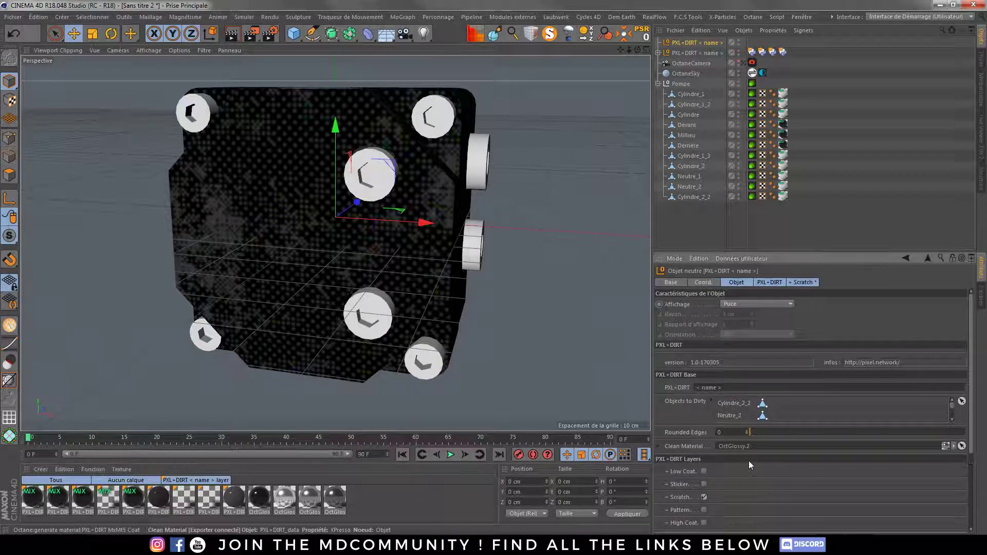
# Use OctGlossy.3 as the scratch material with Body scratches on, then re-render in Octane
pyautogui.click(805, 283)
pyautogui.moveTo(321, 508); pyautogui.dragTo(758, 314)
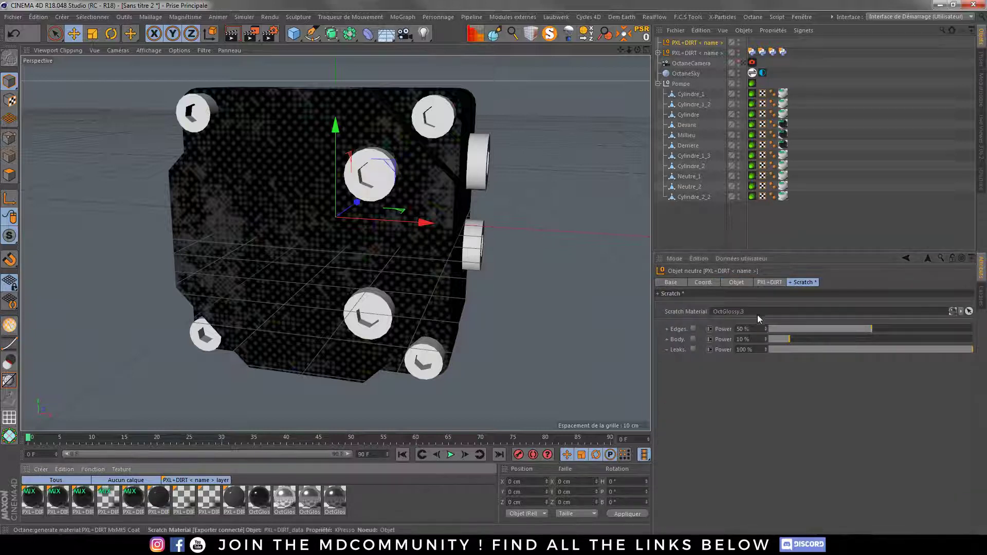
pyautogui.click(693, 340)
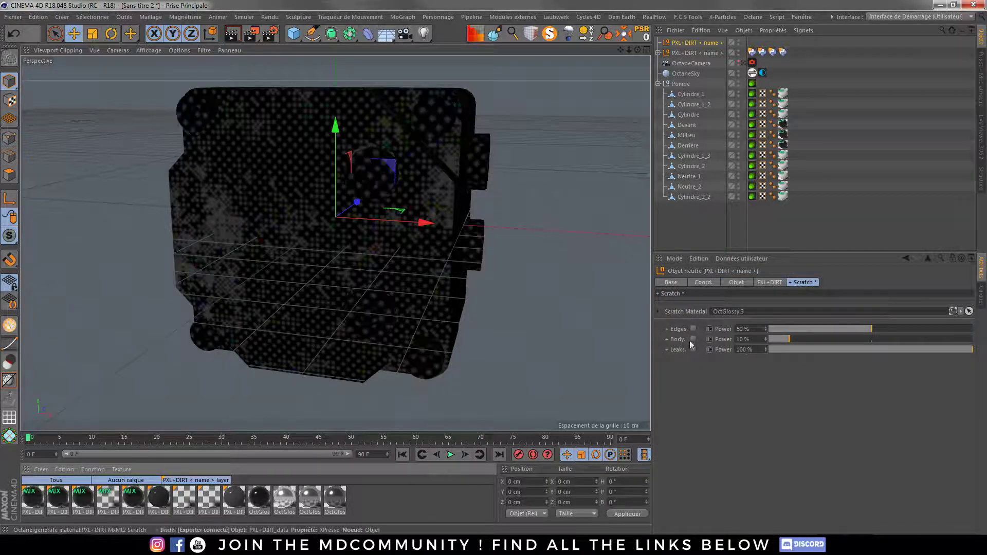
pyautogui.click(980, 149)
pyautogui.click(663, 49)
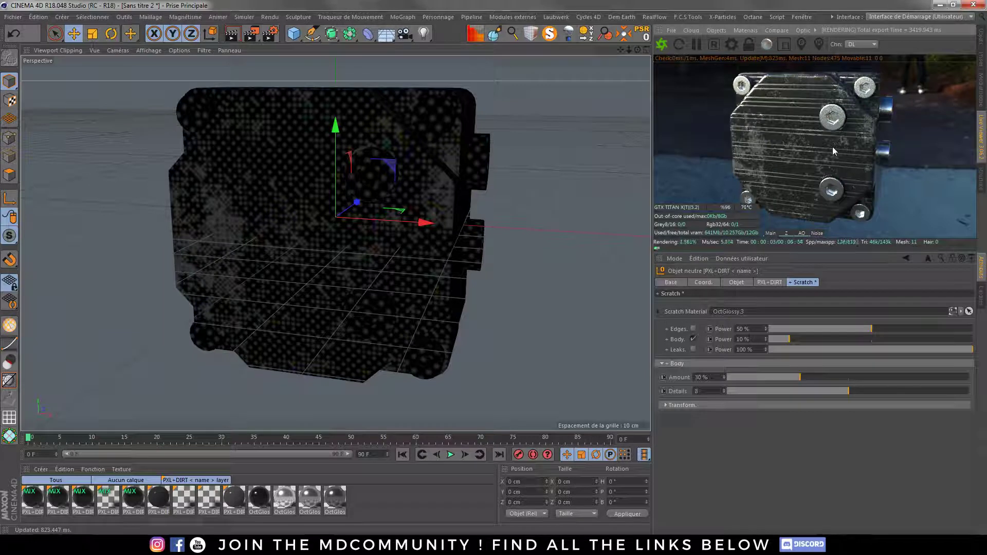
# Orbit and zoom around the pump cube to inspect body scratches, then pause the Octane render
pyautogui.moveTo(827, 121); pyautogui.dragTo(776, 178)
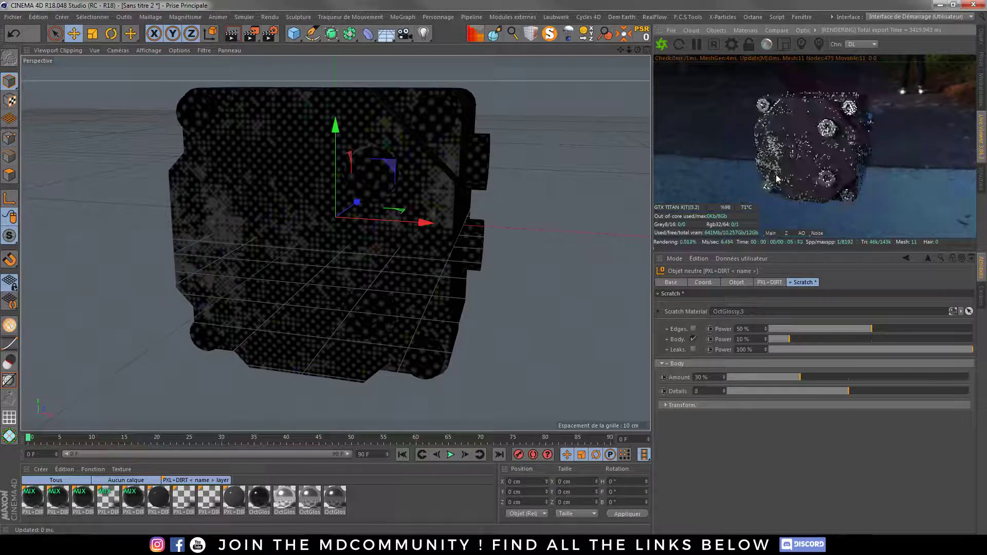
pyautogui.scroll(5, 776, 178)
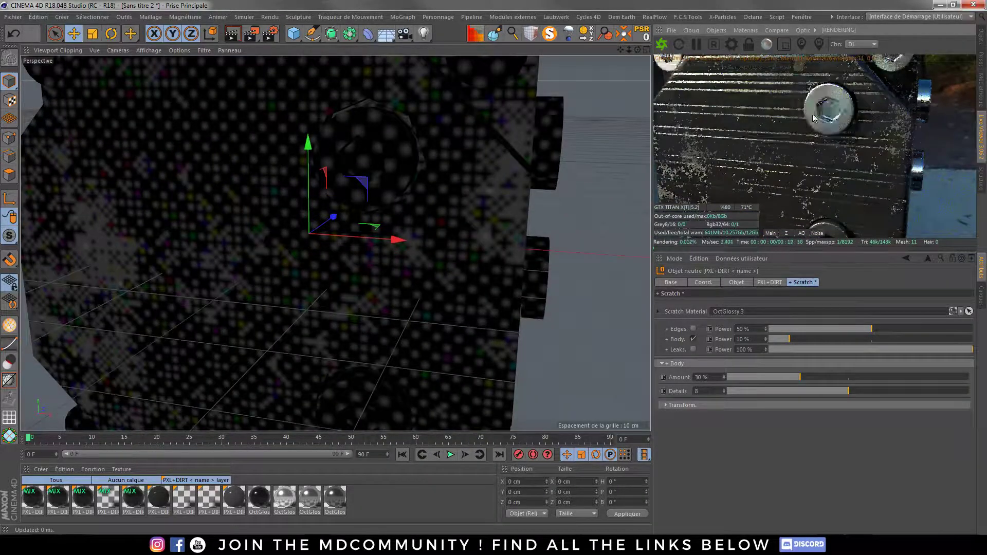
pyautogui.scroll(4, 813, 119)
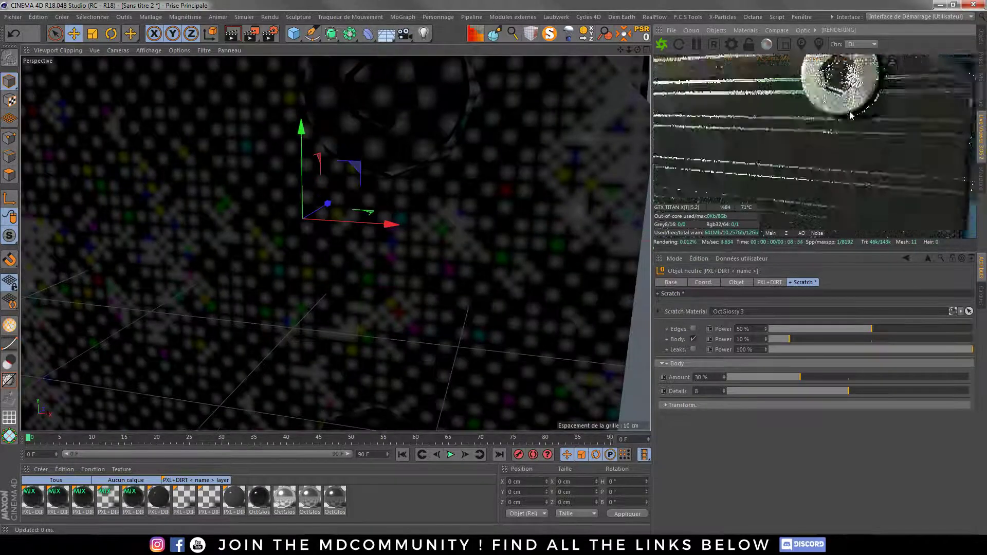
pyautogui.scroll(3, 848, 121)
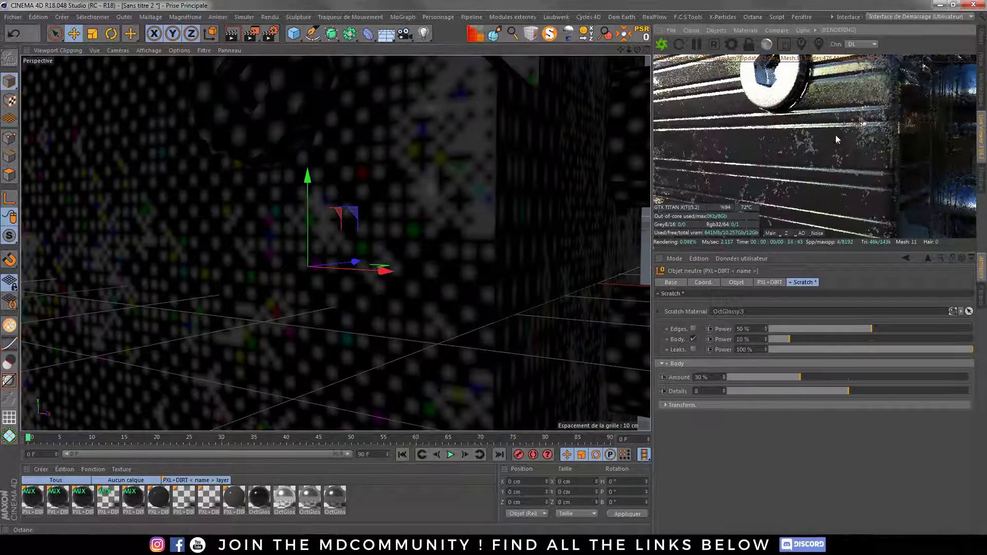
pyautogui.moveTo(800, 133); pyautogui.dragTo(813, 195)
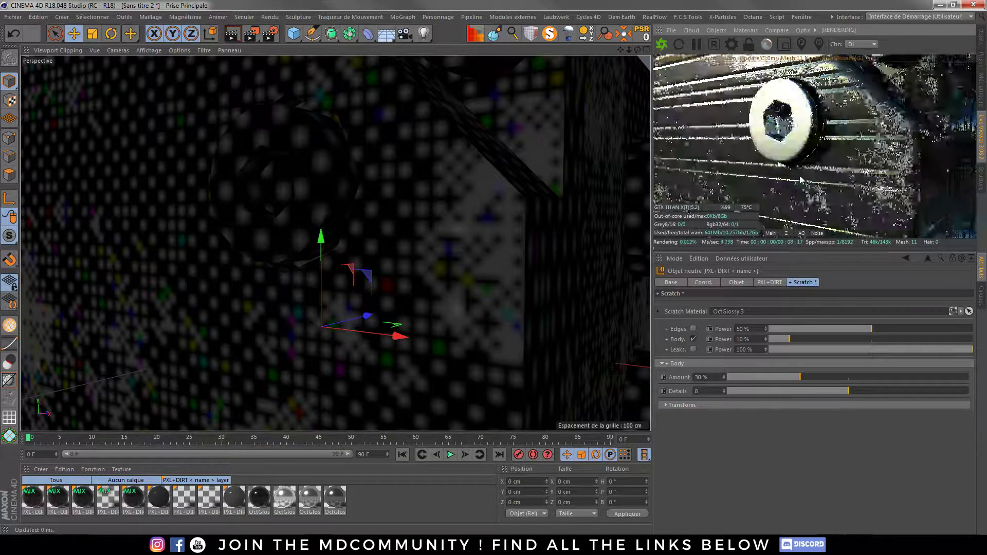
pyautogui.press('h')
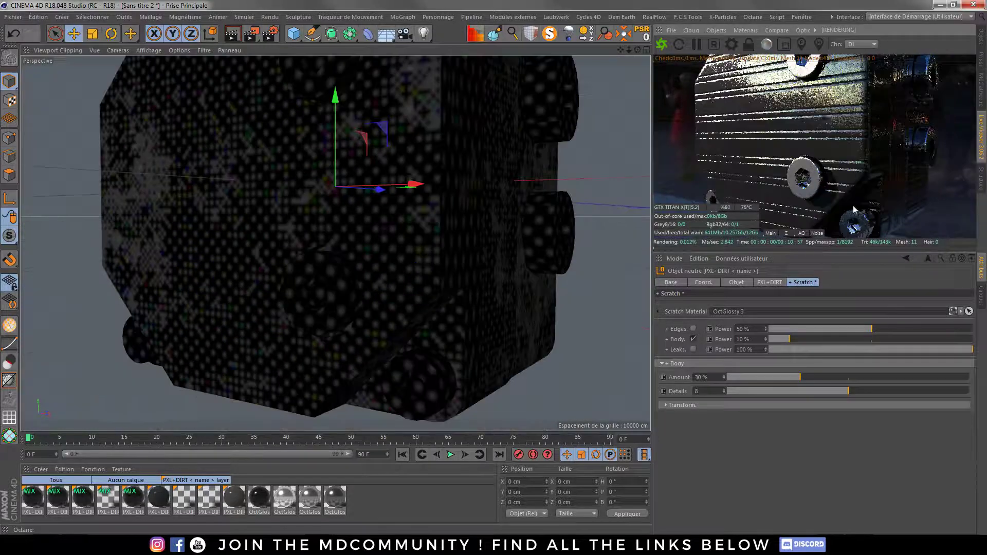
pyautogui.keyDown('alt'); pyautogui.moveTo(907, 172); pyautogui.dragTo(939, 88); pyautogui.keyUp('alt')
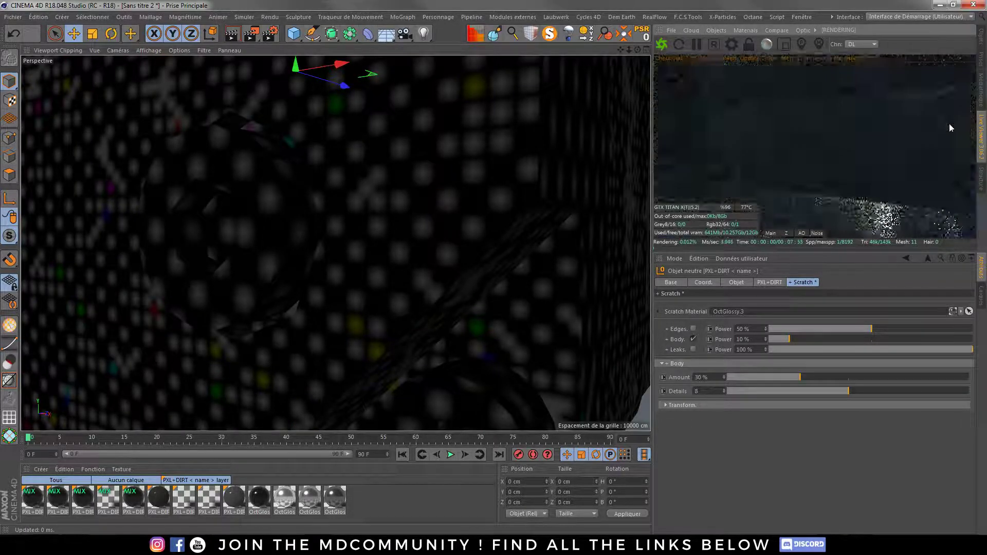
pyautogui.scroll(-5, 584, 194)
pyautogui.moveTo(761, 135); pyautogui.dragTo(781, 181)
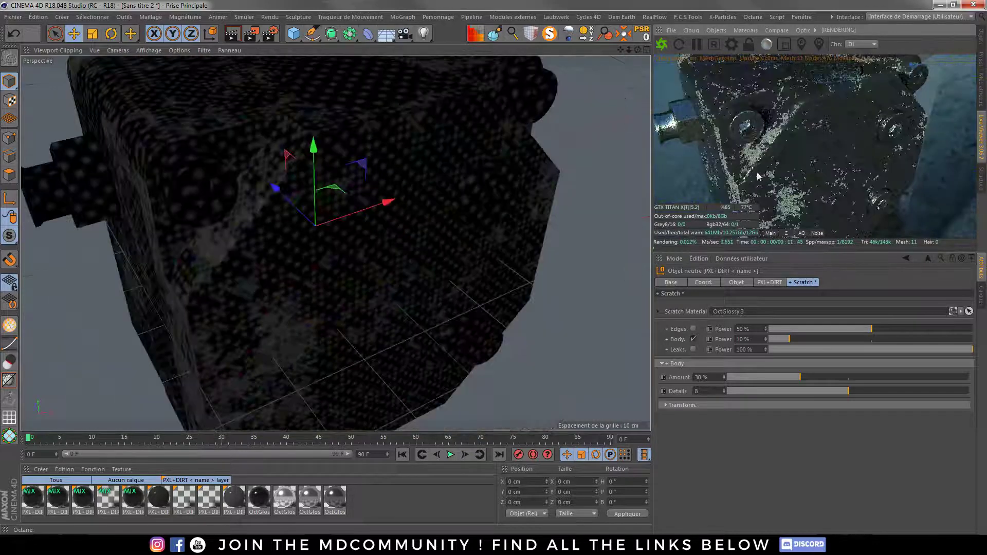
pyautogui.moveTo(839, 139); pyautogui.dragTo(863, 140)
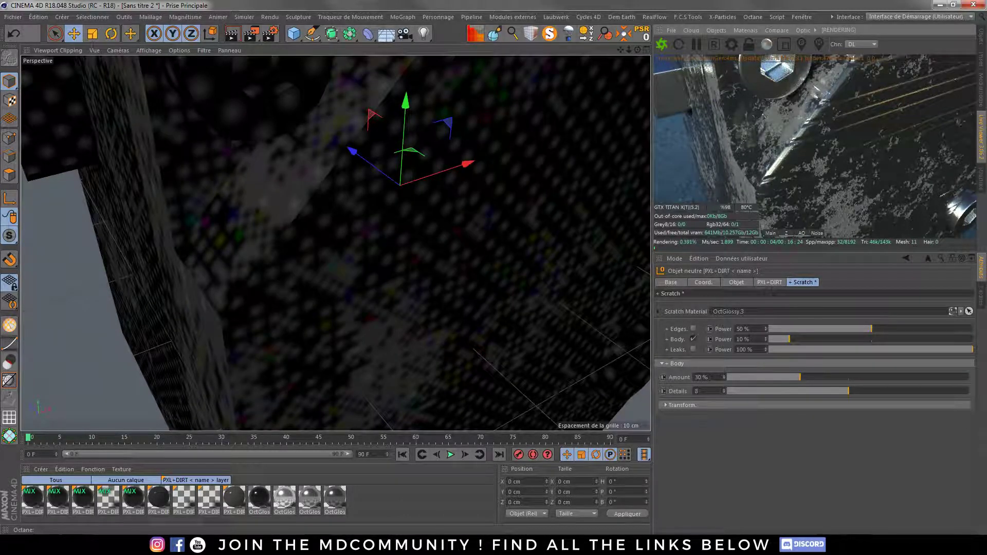
pyautogui.click(696, 44)
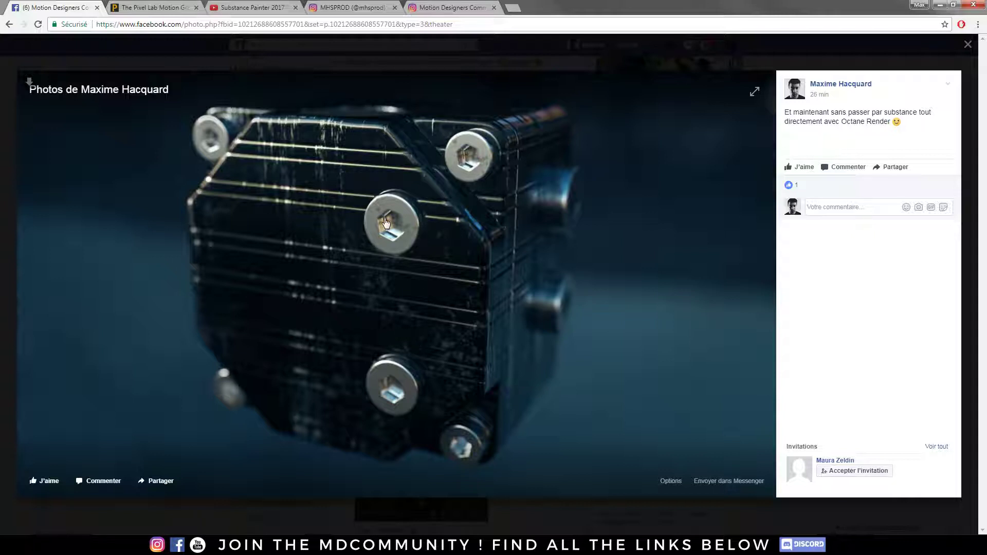
# Close the photo, view the earlier post's pump render full-size, then return to the feed
pyautogui.click(8, 146)
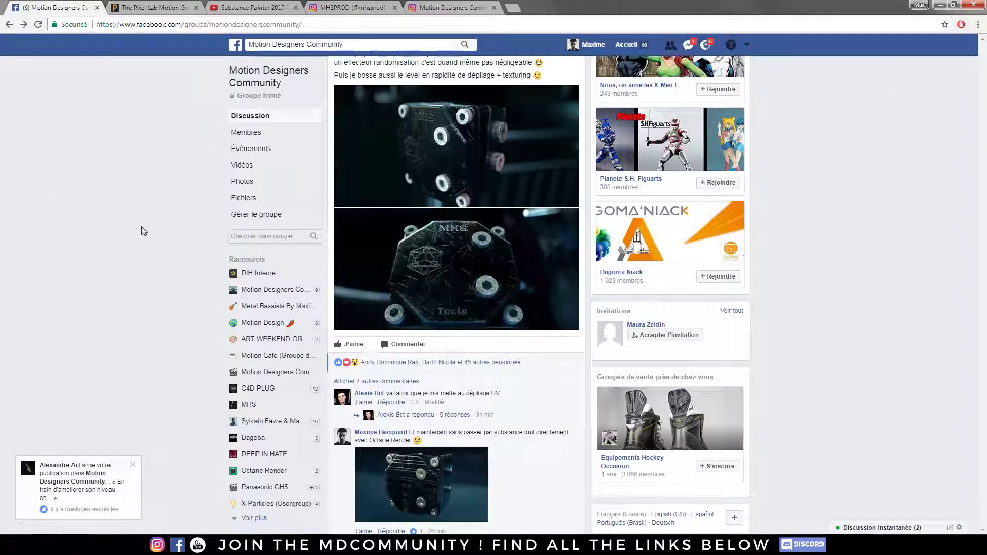
pyautogui.click(434, 177)
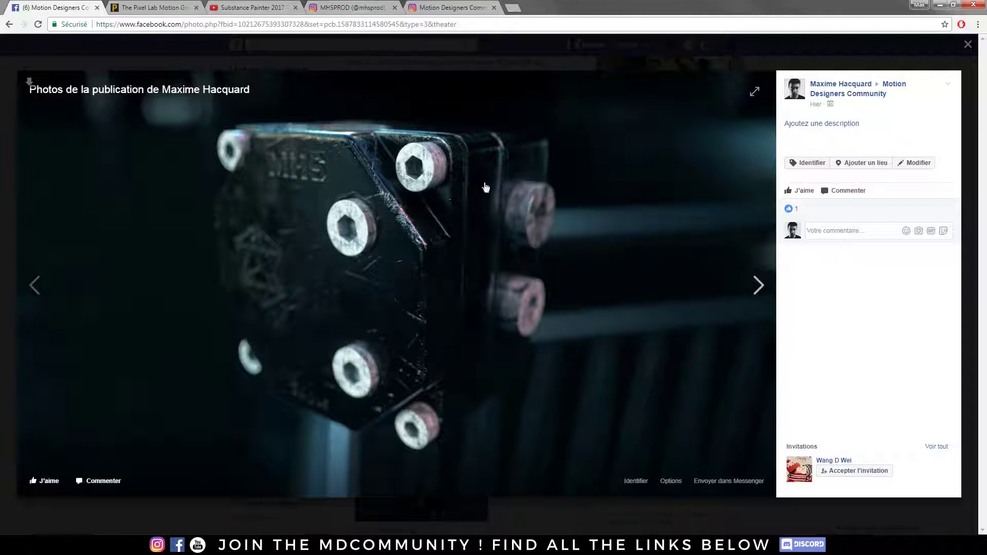
pyautogui.click(14, 198)
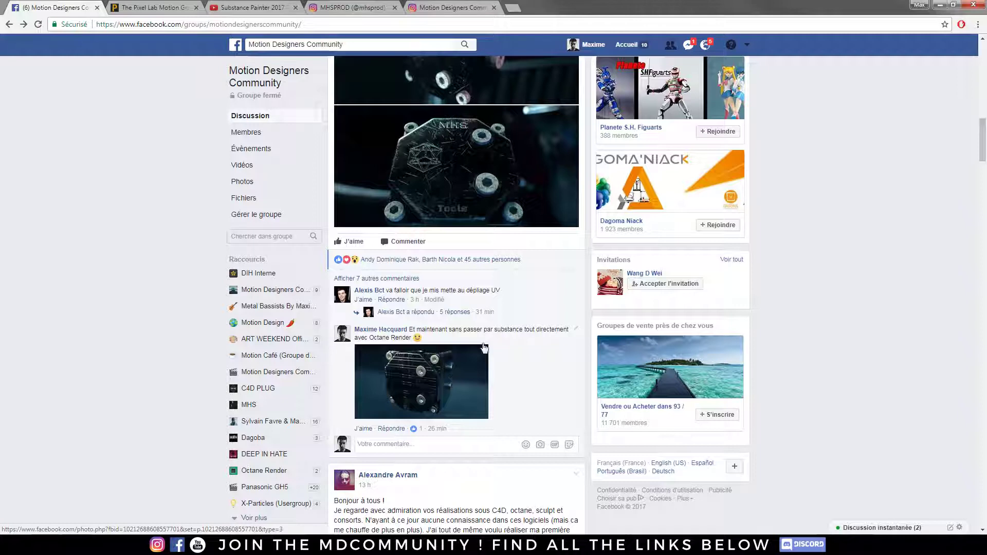
# Skim the Substance Painter to Octane tutorial at 4:55, 2:12 and 9:15
pyautogui.hotkey('ctrl', '3')
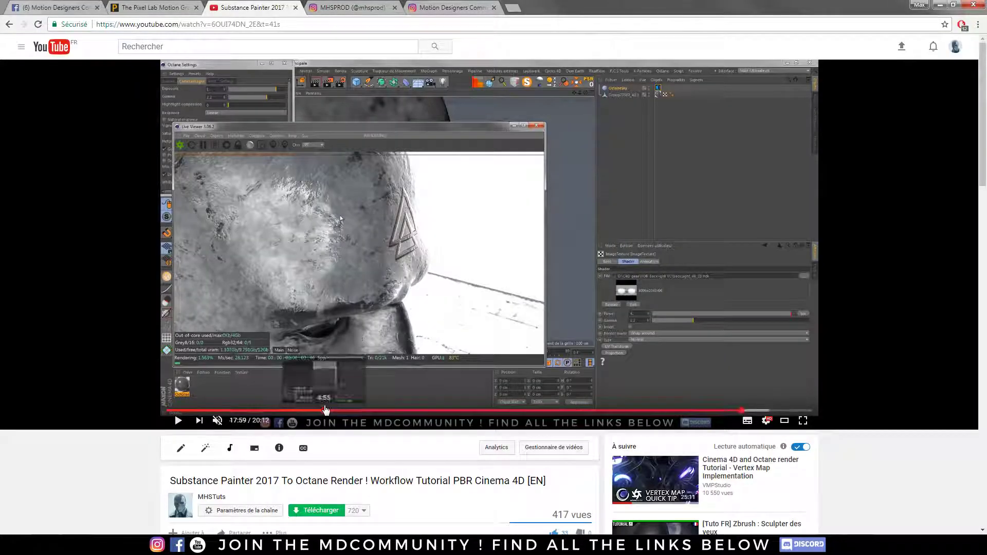
pyautogui.click(323, 410)
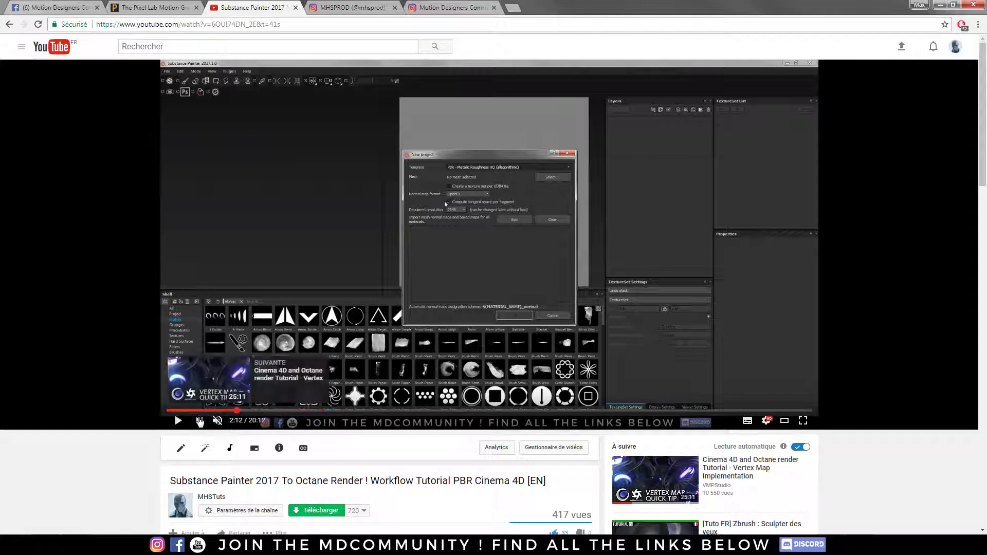
pyautogui.click(238, 410)
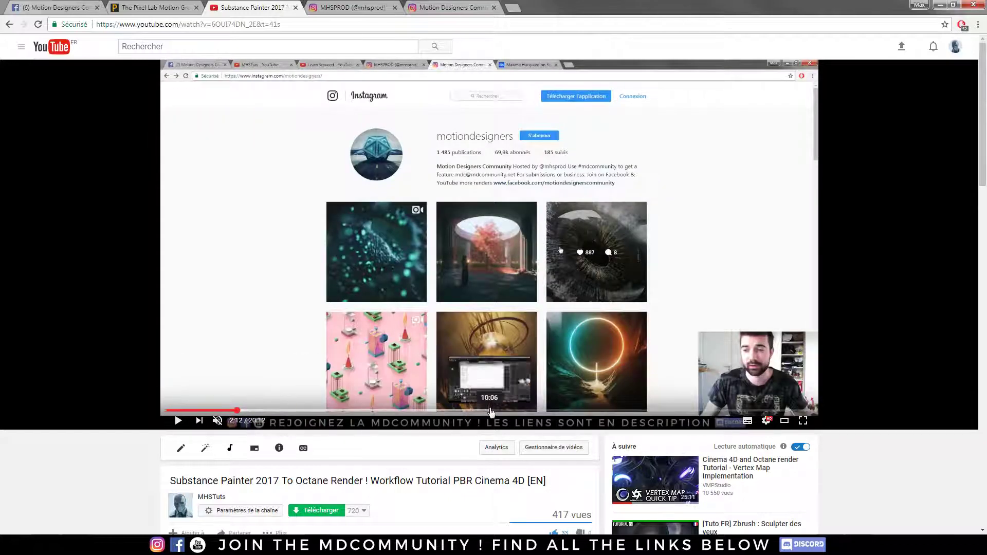
pyautogui.click(461, 411)
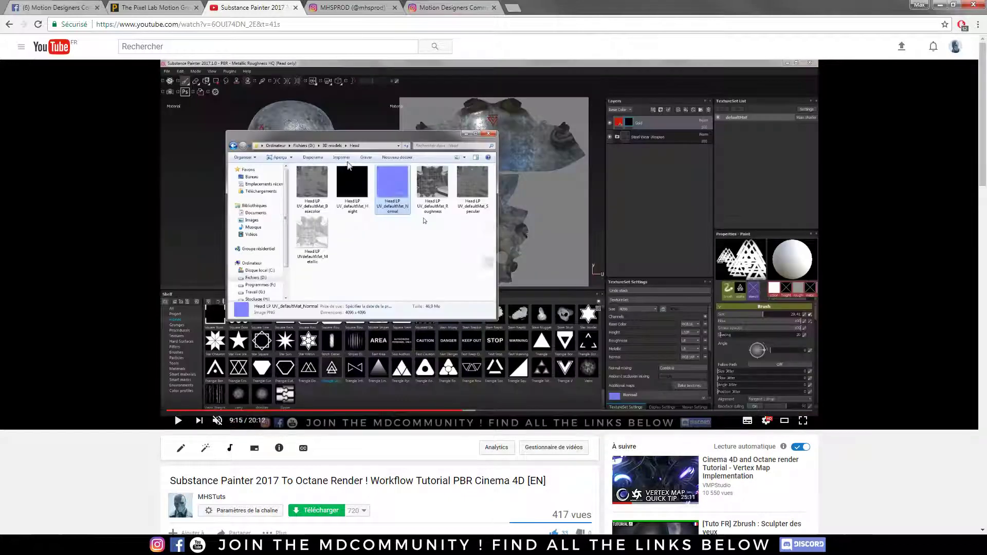
# Visit the MHSTuts channel page and scroll through it
pyautogui.scroll(-3, 205, 381)
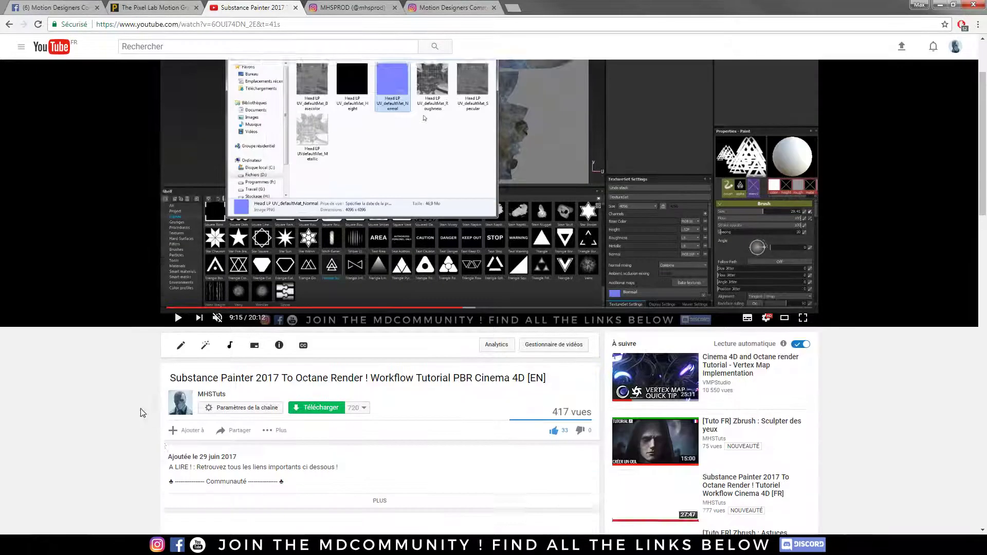
pyautogui.click(203, 344)
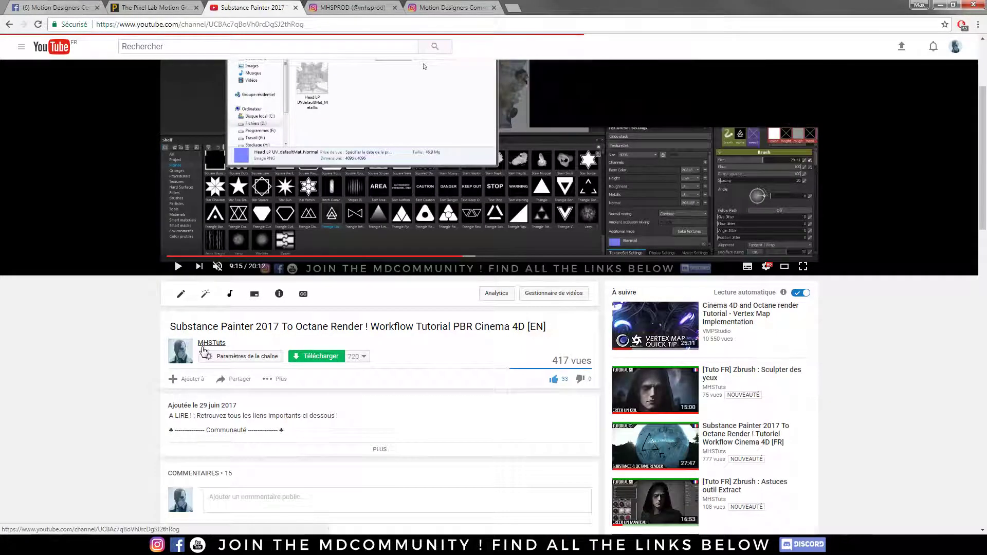
pyautogui.scroll(-5, 431, 265)
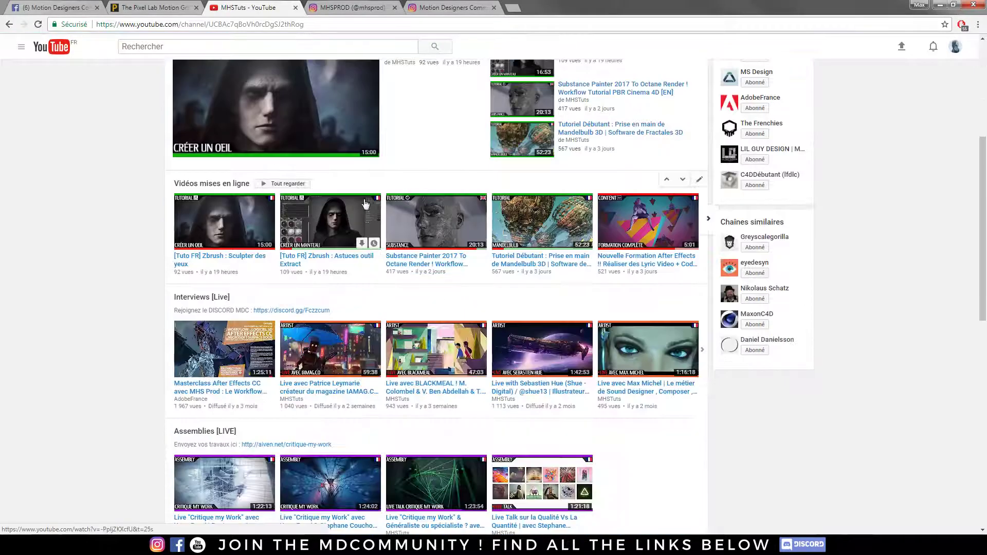
pyautogui.scroll(3, 650, 236)
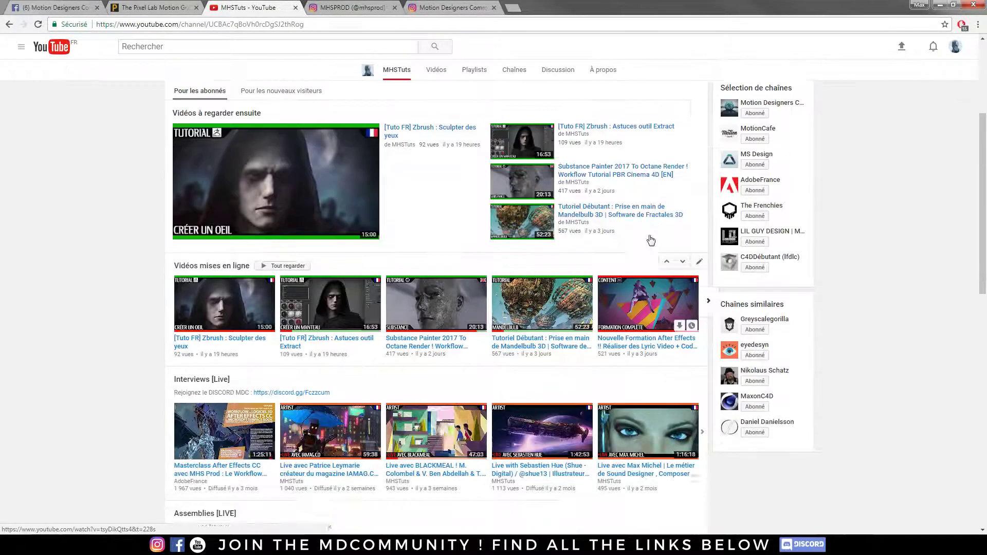
# Browse the Motion Designers Community channel's videos and Instagram profile, then return to Facebook
pyautogui.click(788, 155)
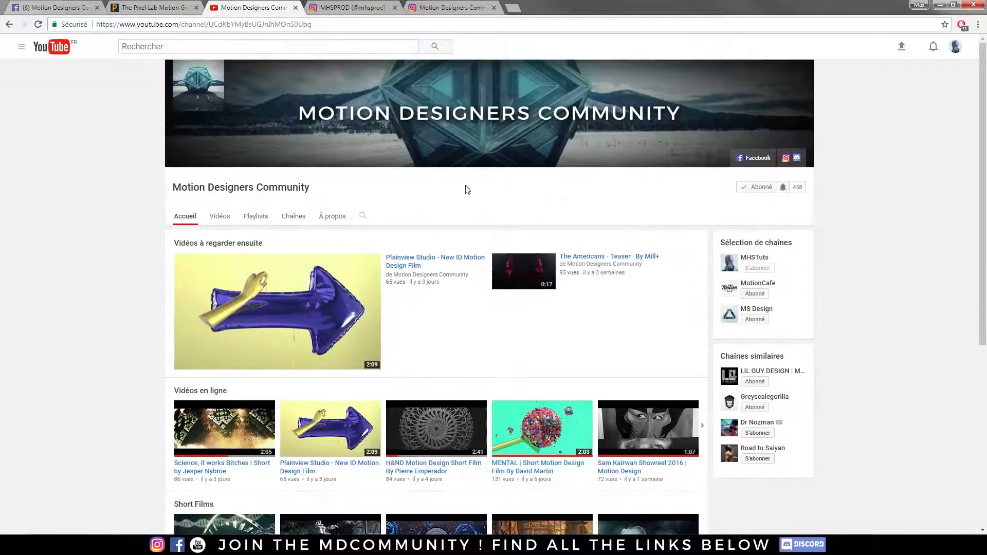
pyautogui.scroll(-3, 454, 276)
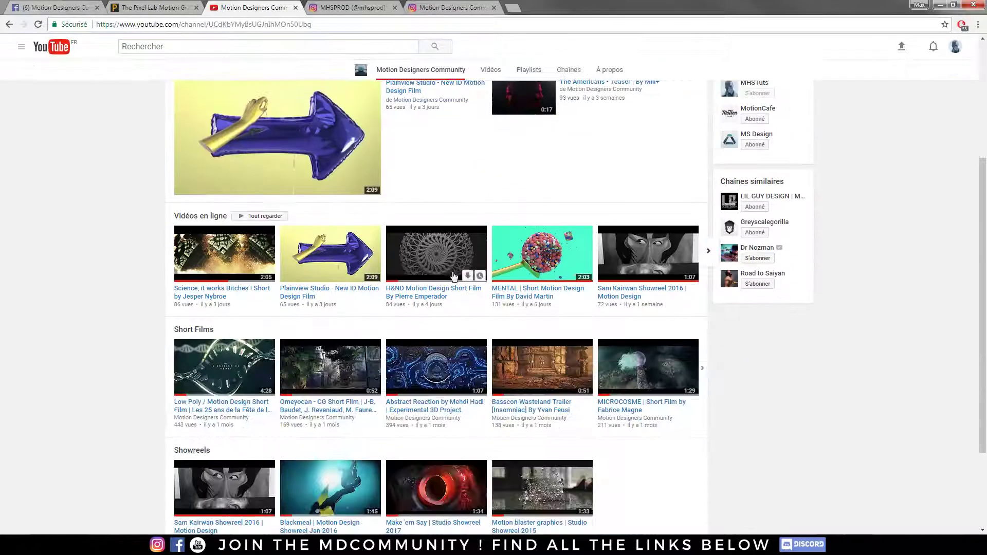
pyautogui.click(707, 253)
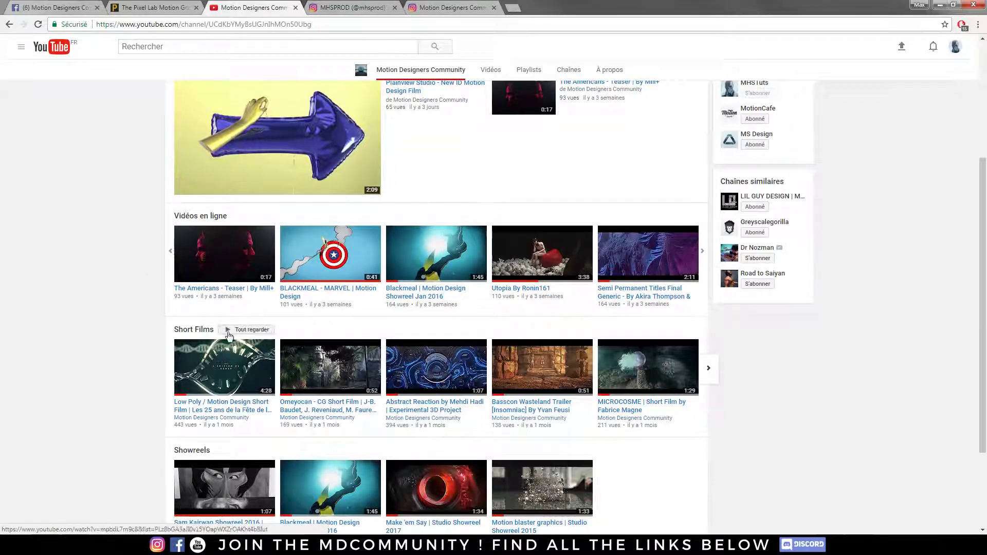
pyautogui.scroll(3, 260, 340)
pyautogui.click(473, 6)
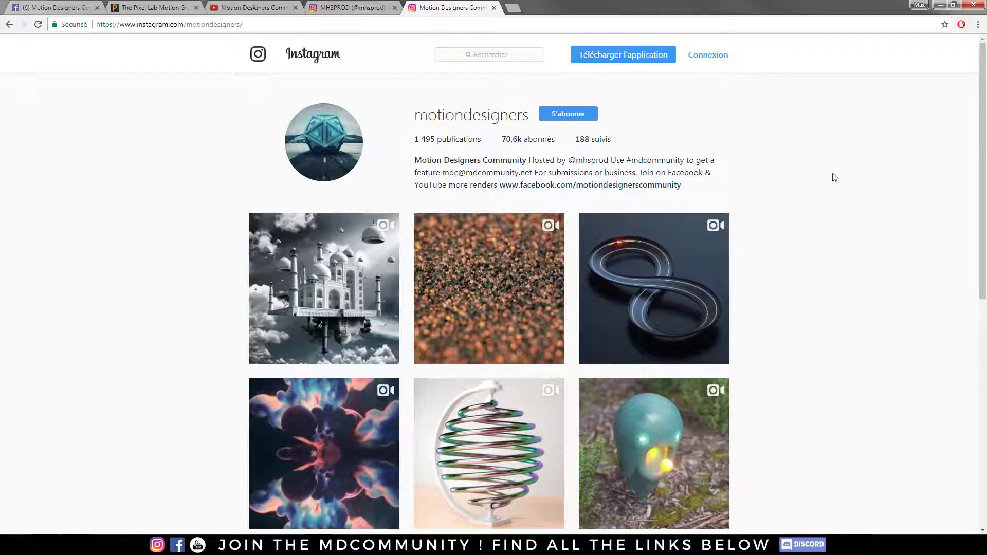
pyautogui.scroll(-8, 835, 177)
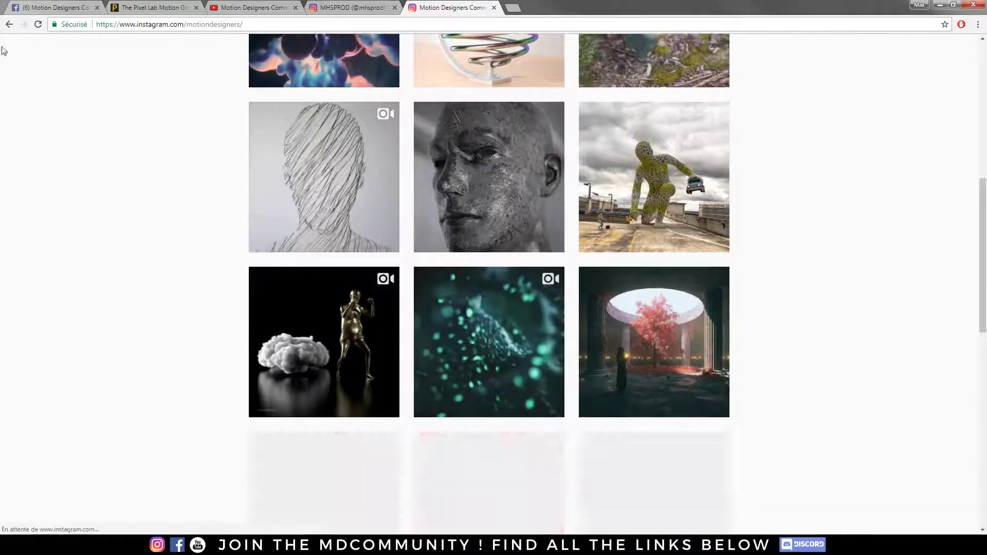
pyautogui.click(44, 5)
# Open the Motion Designers Community Page from the group sidebar and scroll through its posts
pyautogui.scroll(6, 56, 235)
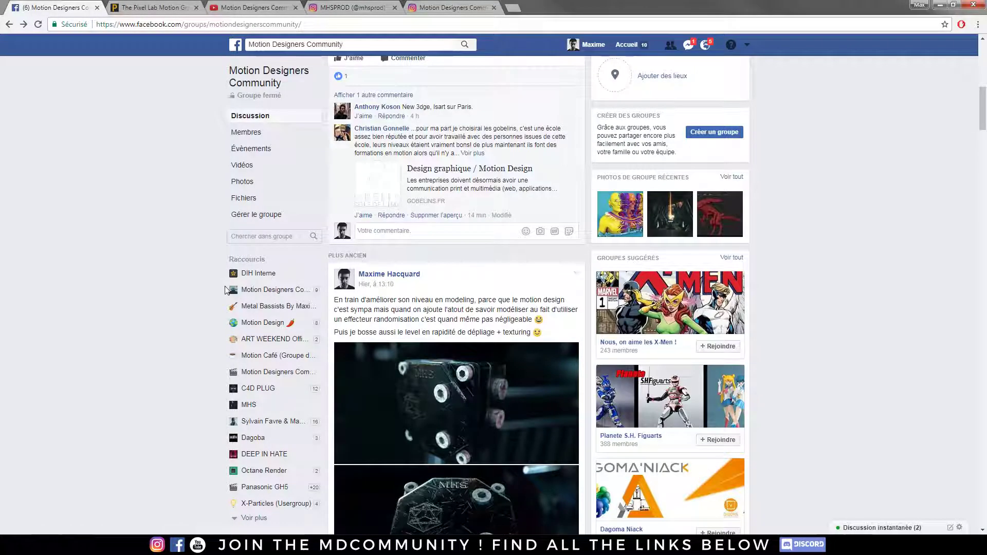
pyautogui.click(252, 290)
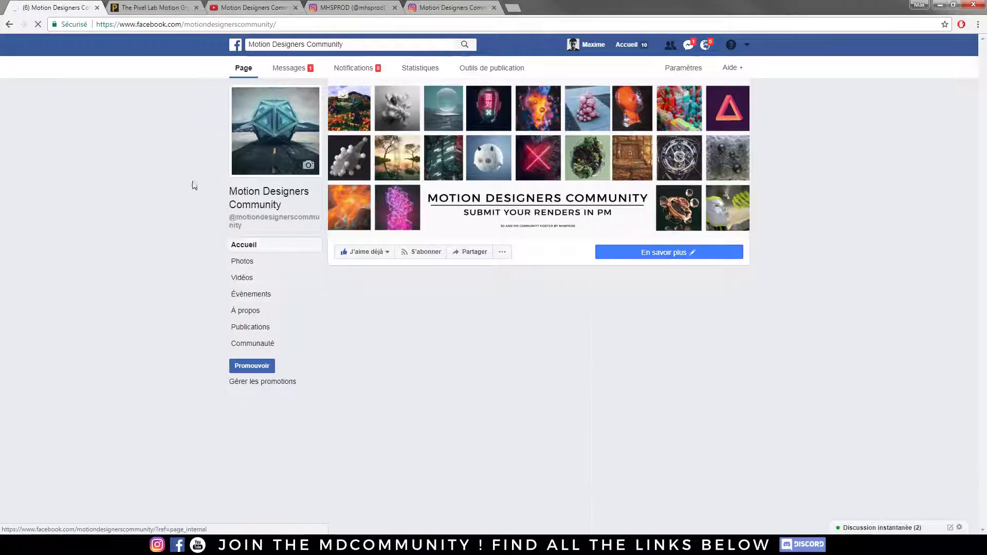
pyautogui.scroll(-10, 177, 214)
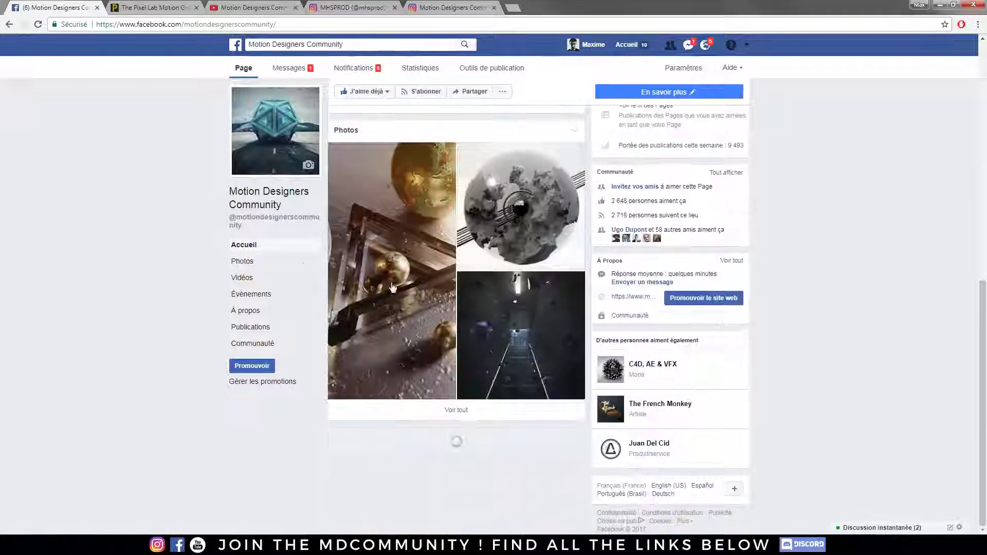
pyautogui.scroll(-15, 362, 275)
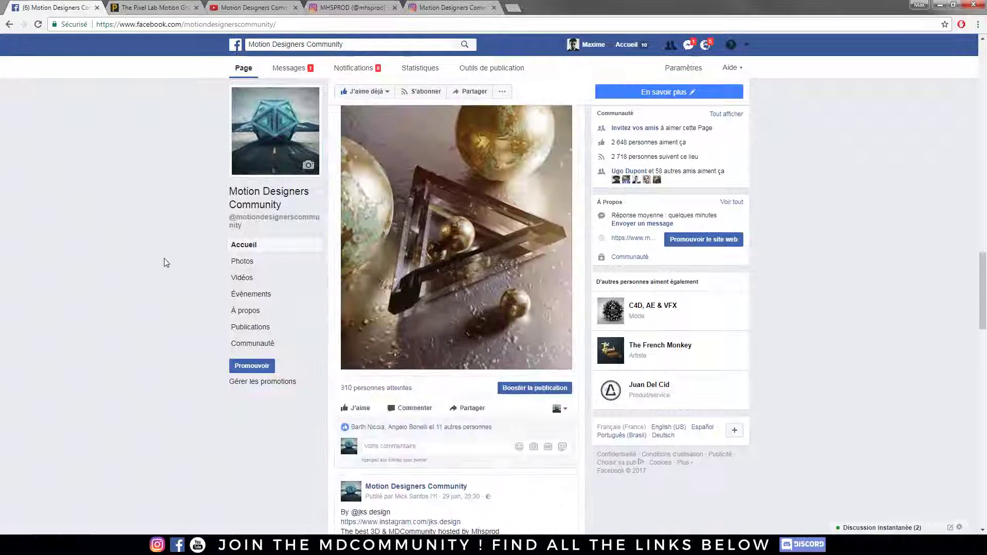
pyautogui.scroll(-13, 541, 259)
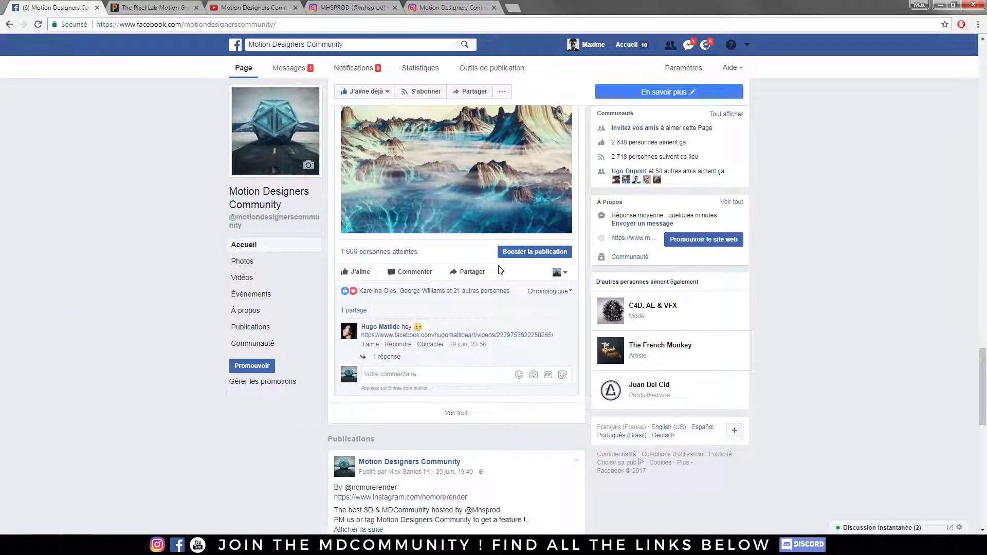
pyautogui.scroll(20, 425, 263)
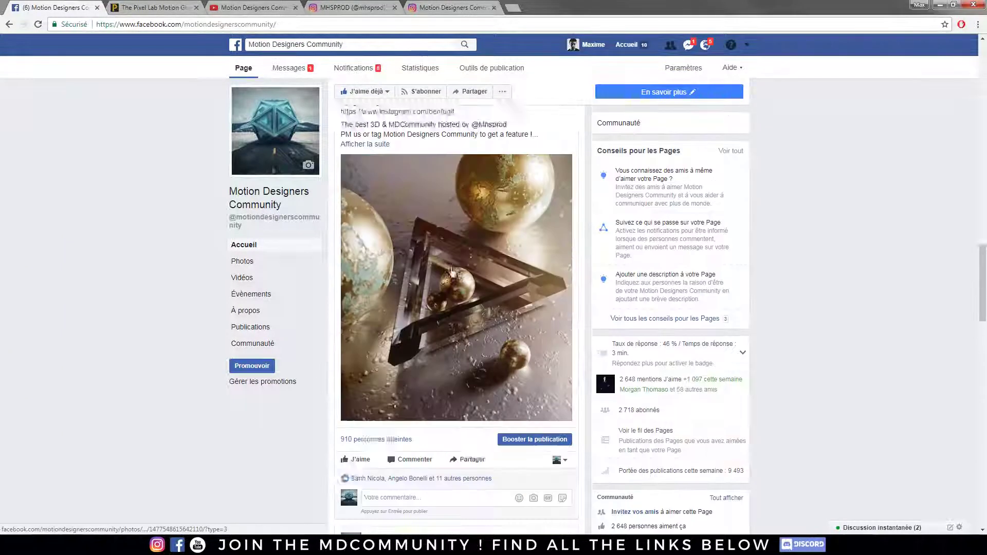
pyautogui.scroll(10, 449, 285)
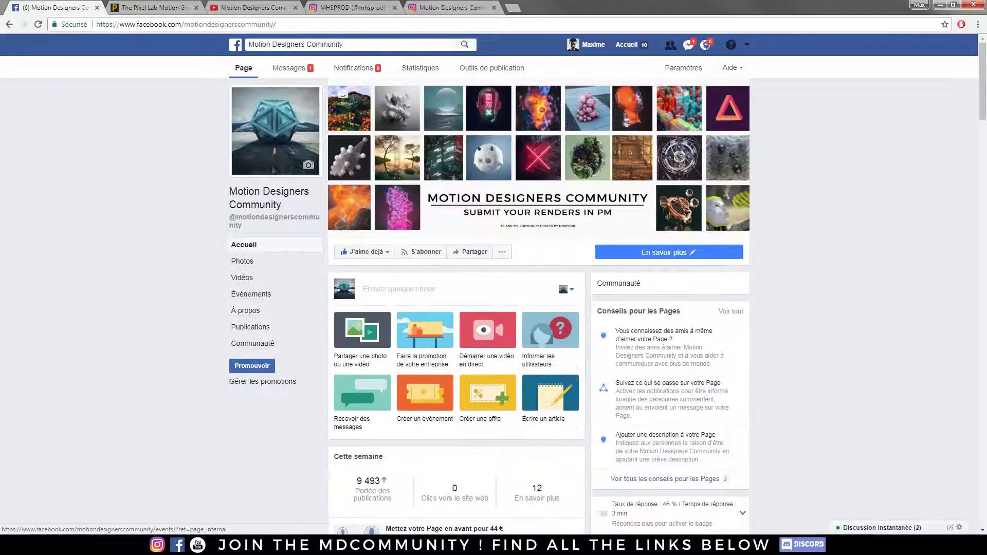